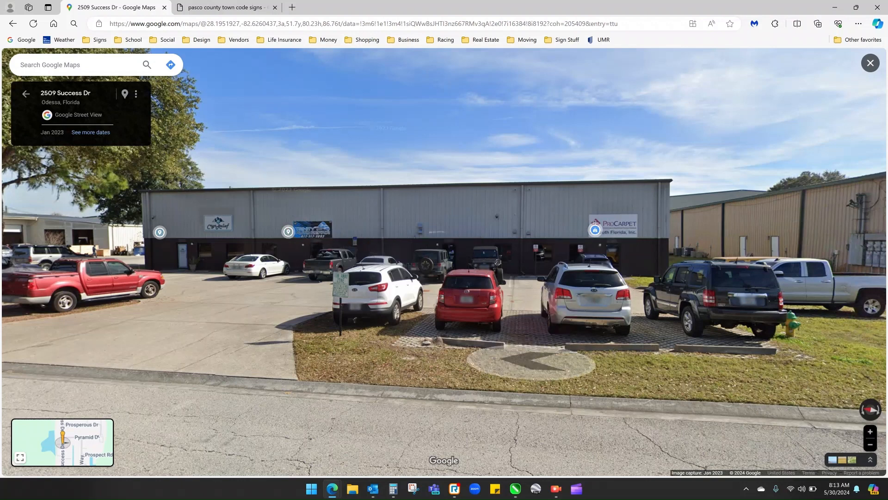
# - Look over the building in Street View, and open the Special provisions by sign classification result from the Pasco County sign code search
pyautogui.moveTo(526, 369); pyautogui.dragTo(493, 356)
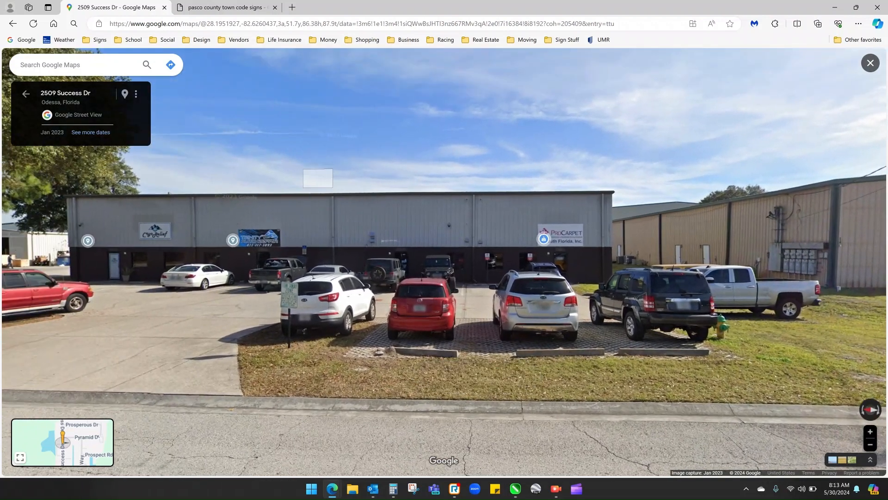
pyautogui.hotkey('ctrl', 'Tab')
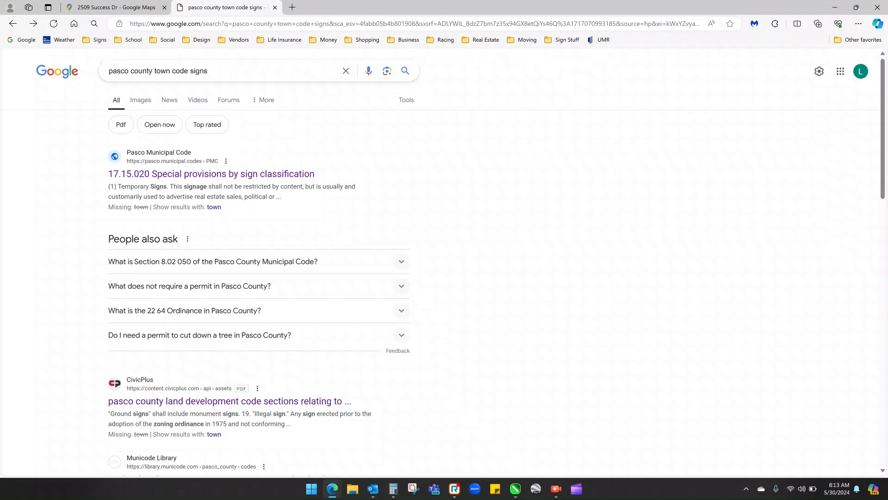
pyautogui.scroll(-4, 259, 278)
pyautogui.scroll(4, 260, 278)
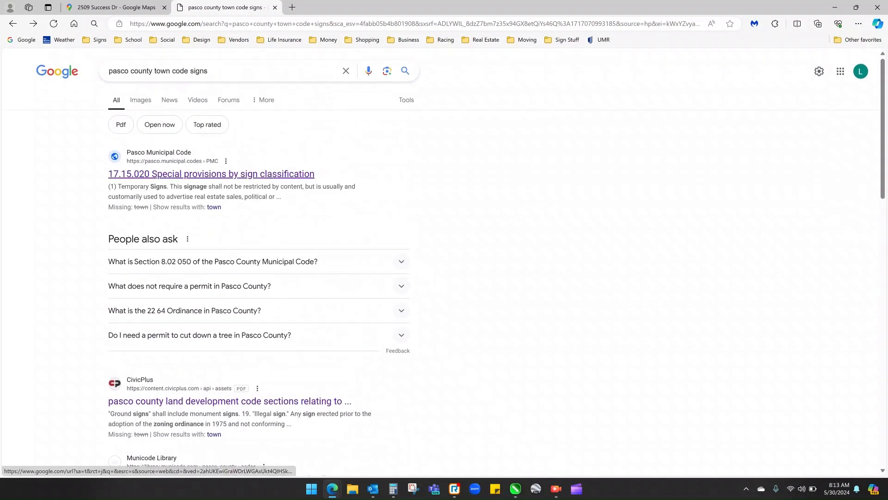
pyautogui.click(278, 174)
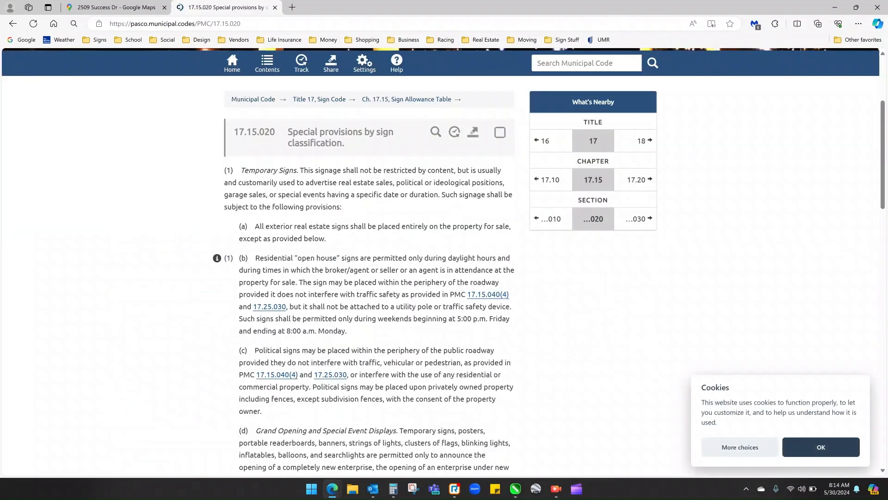
# - Review the special event, yard sale and duration rules for temporary signs in section 17.15.020 and return to the search results
pyautogui.scroll(-4, 370, 277)
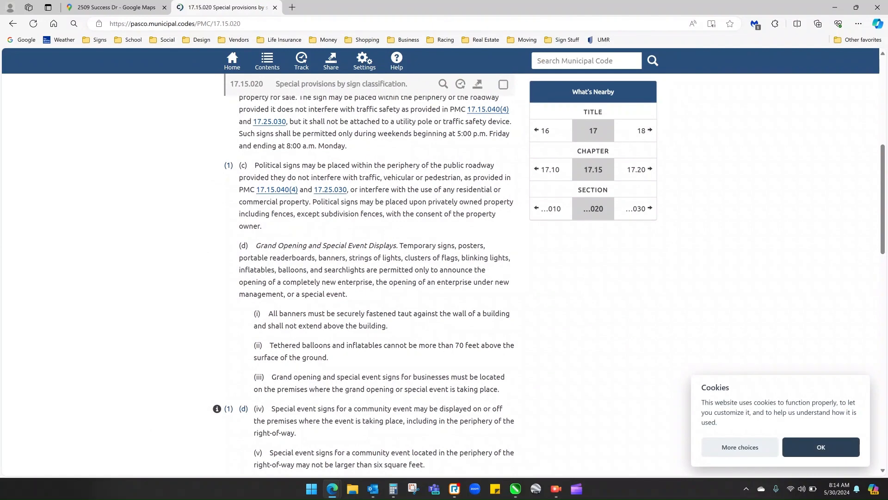
pyautogui.scroll(-7, 371, 278)
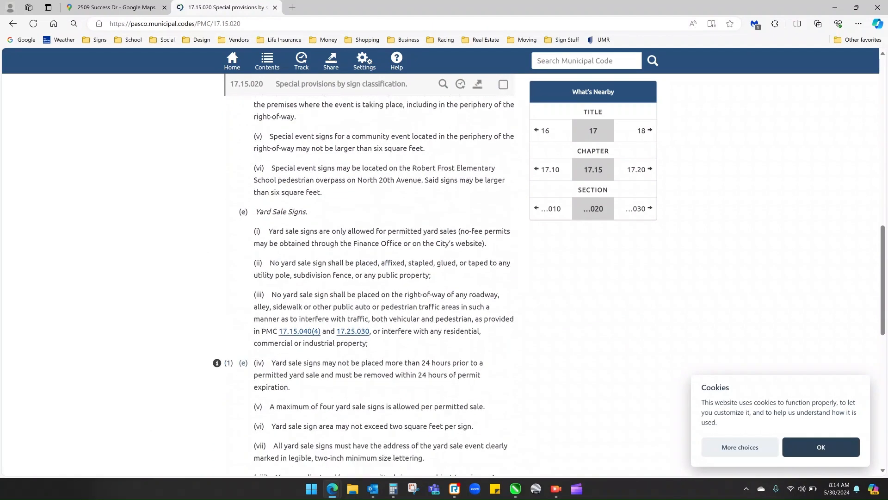
pyautogui.scroll(-10, 370, 277)
pyautogui.scroll(5, 370, 278)
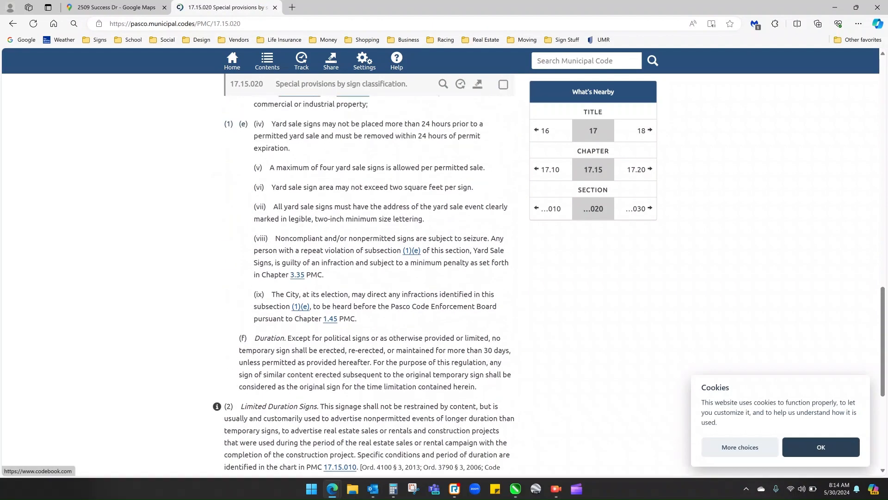
pyautogui.hotkey('alt', 'Left')
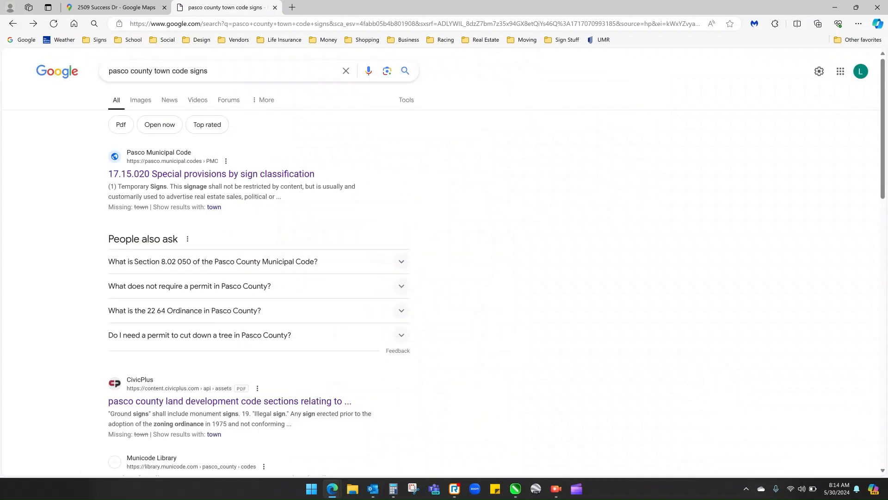
# - Open the Pasco County land development code PDF on signs, skim through its prohibited signs section, and return to the search results
pyautogui.scroll(-3, 444, 264)
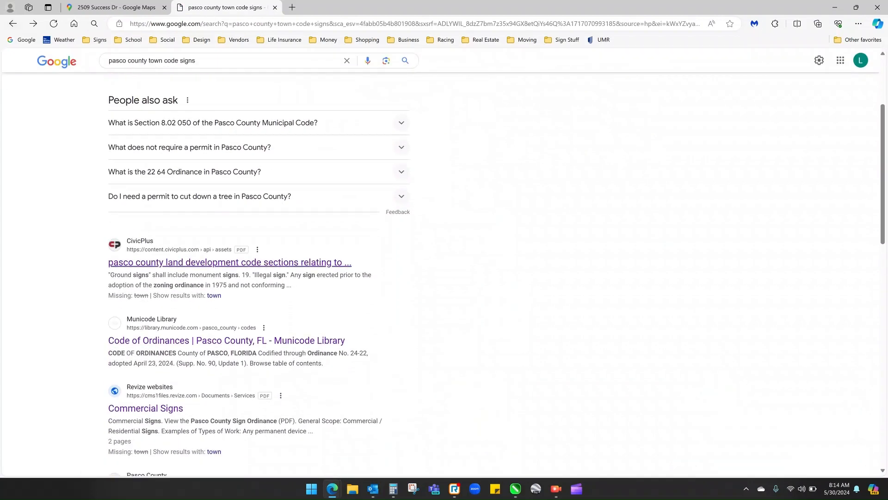
pyautogui.click(231, 262)
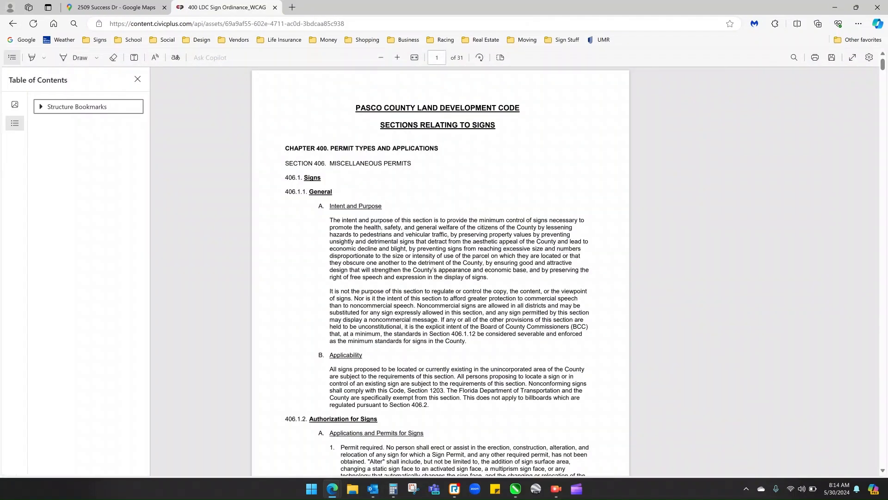
pyautogui.scroll(-15, 440, 271)
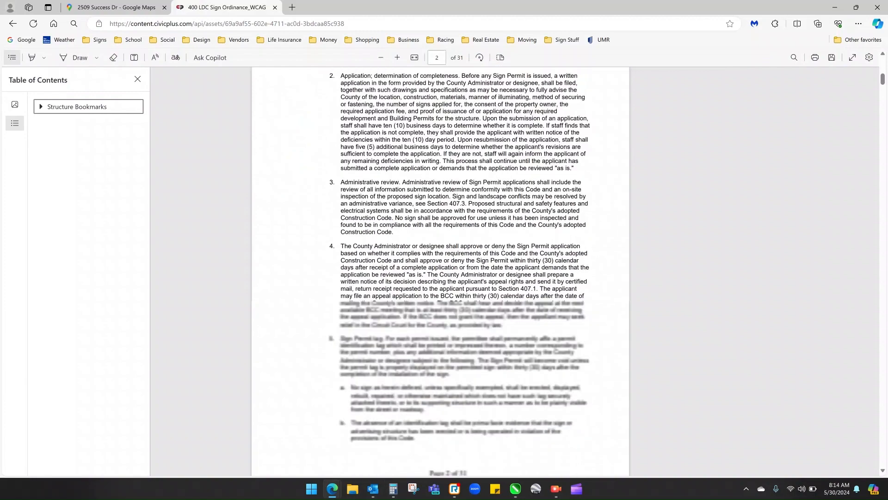
pyautogui.scroll(-15, 440, 272)
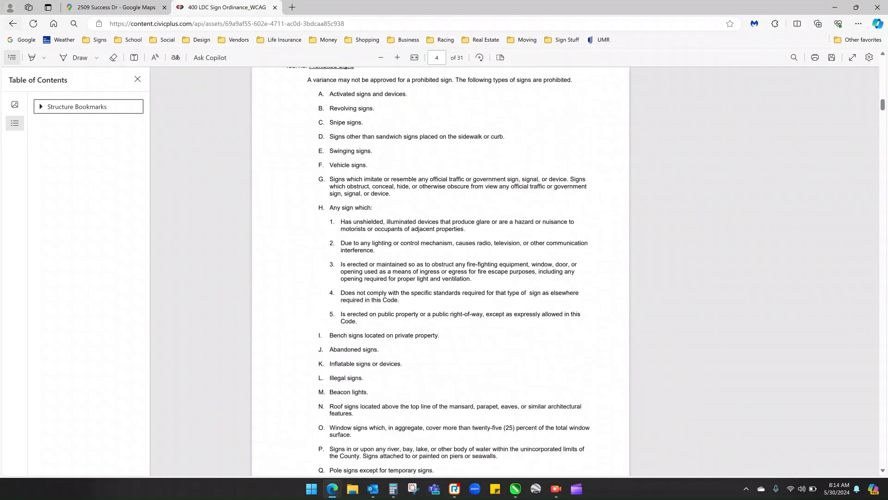
pyautogui.click(13, 23)
# - Open the Pasco County, FL Code of Ordinances in the Municode Library from the search results
pyautogui.scroll(-3, 444, 273)
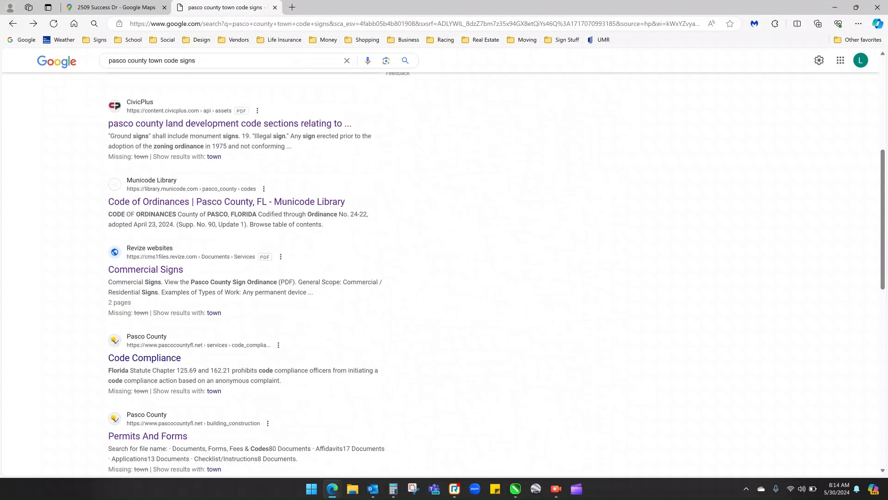
pyautogui.click(222, 202)
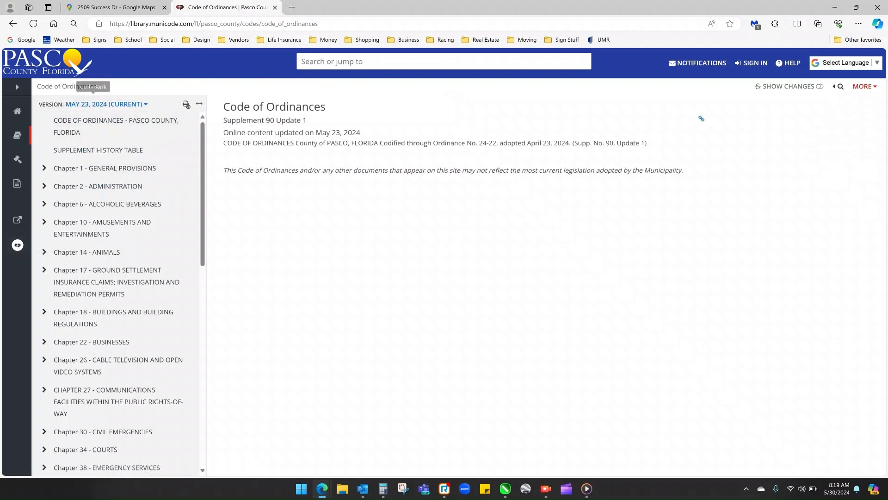
pyautogui.rightClick(361, 141)
pyautogui.press('Escape')
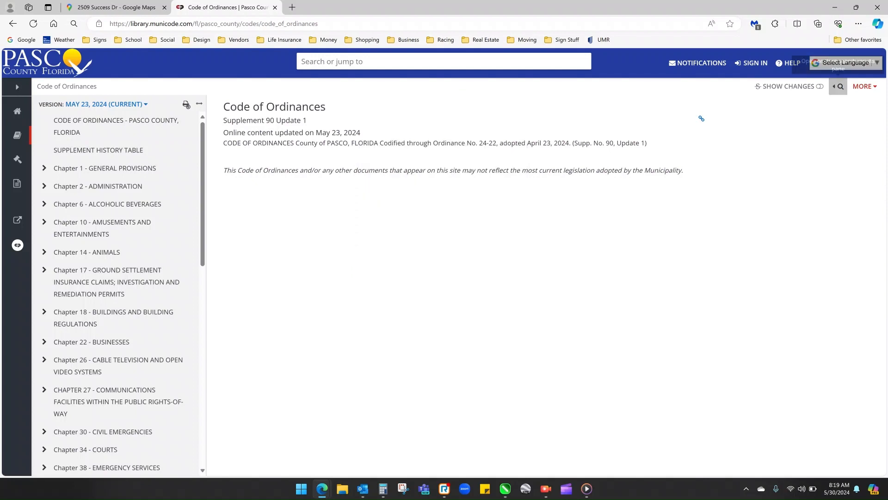
# - Search the Pasco County code for "signs"
pyautogui.click(841, 86)
pyautogui.click(814, 173)
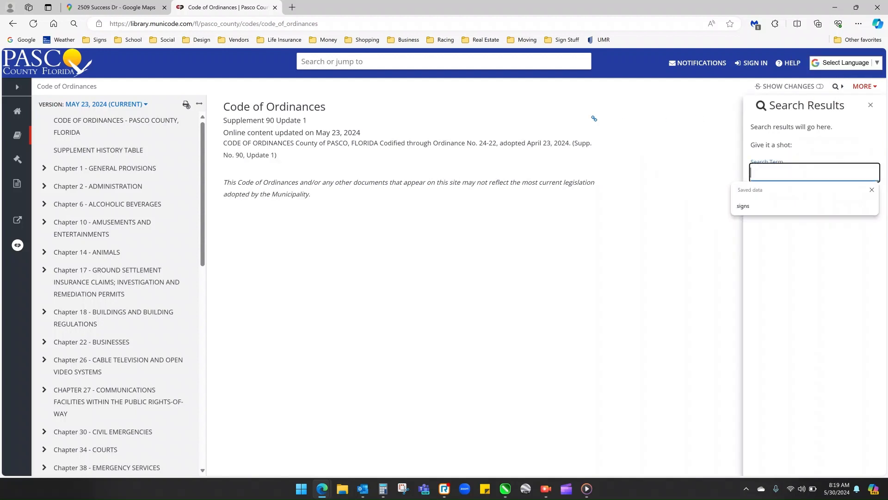
pyautogui.write('signs')
pyautogui.press('Return')
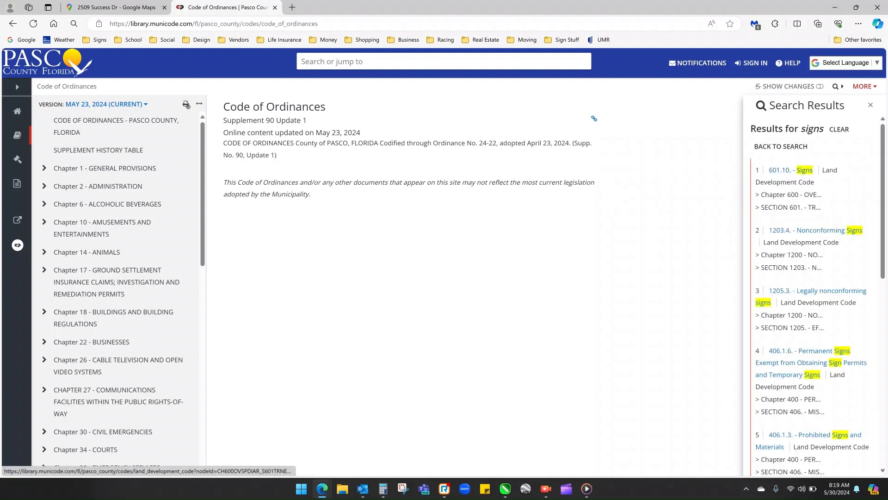
# - View section 601.10 Signs, and open section 406.1.6 on permit-exempt permanent signs and temporary signs from the search results
pyautogui.click(787, 170)
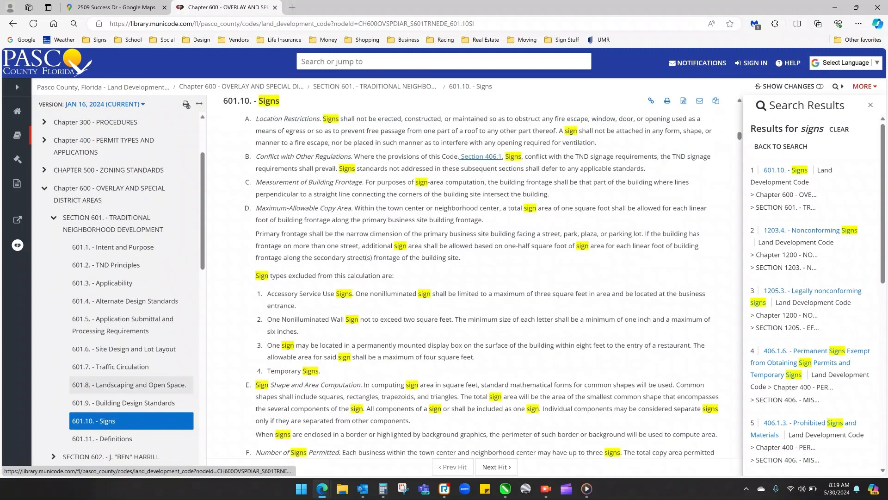
pyautogui.scroll(-1, 131, 388)
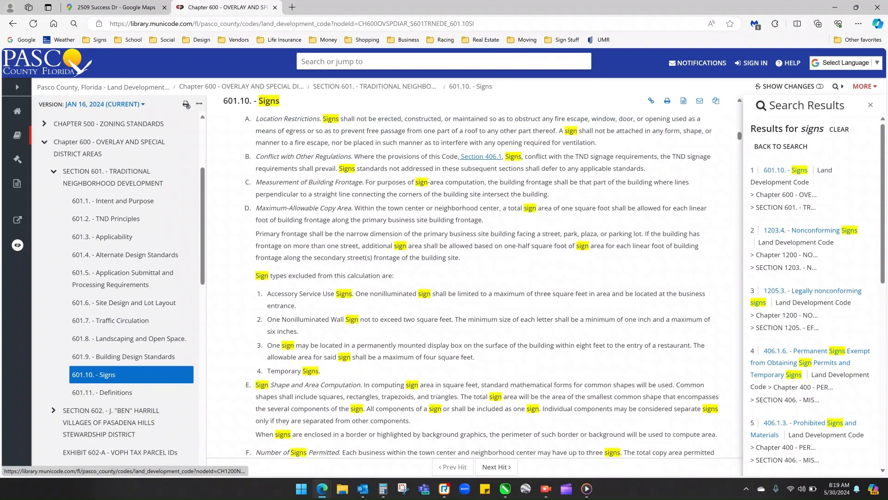
pyautogui.click(815, 350)
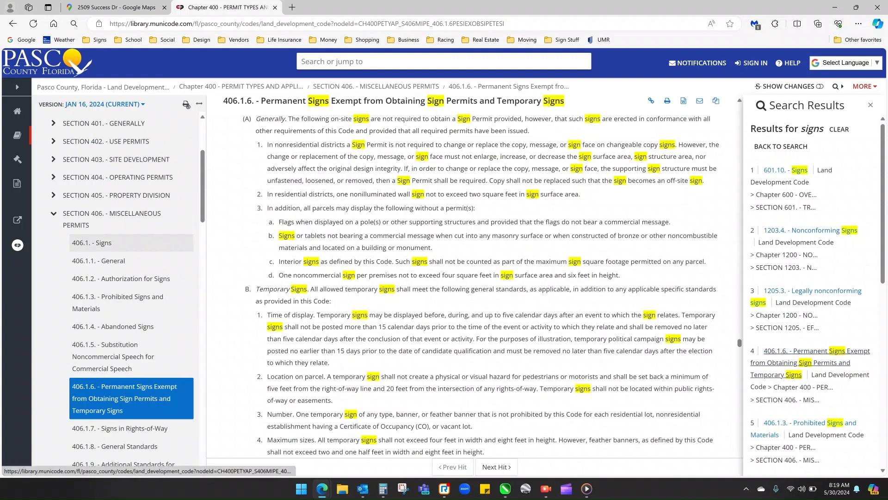
# - Open section 406.1 Signs and read its general provisions, exempt signs and sign permit authorization rules
pyautogui.click(104, 243)
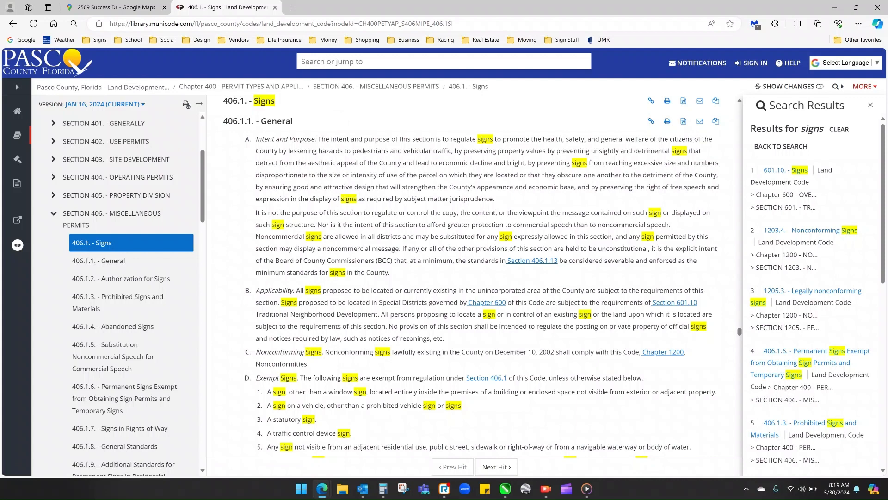
pyautogui.scroll(-2, 482, 278)
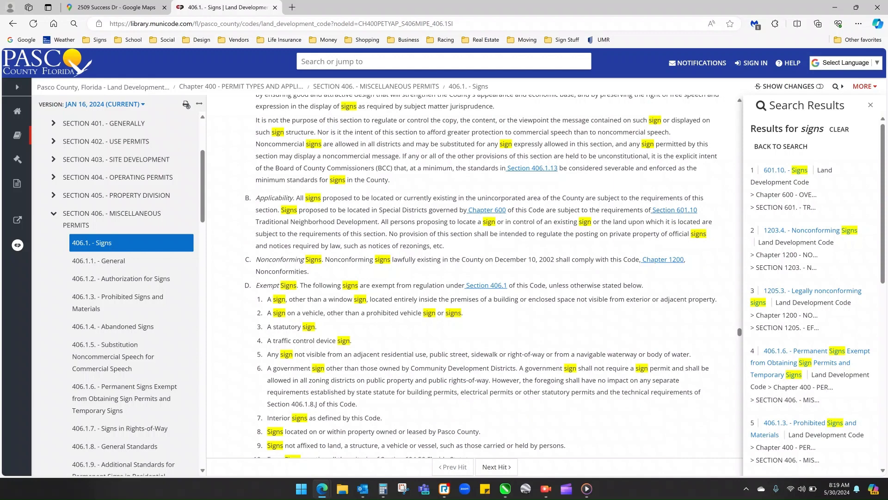
pyautogui.scroll(-3, 472, 278)
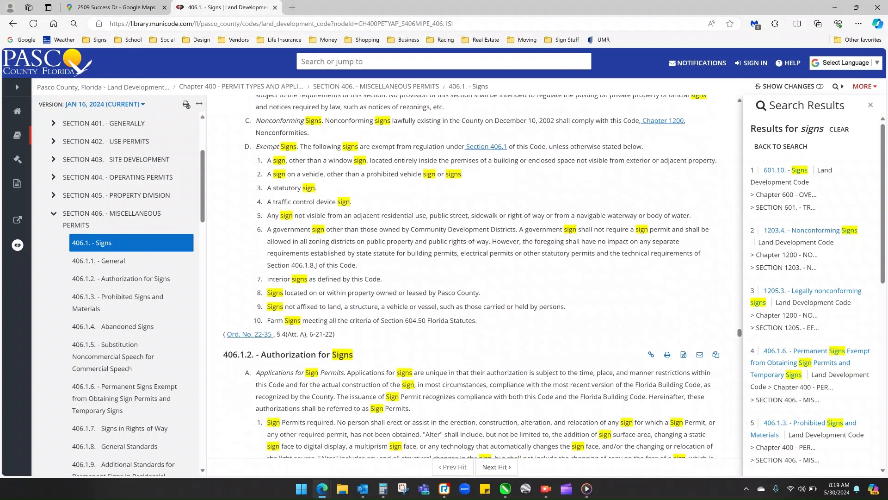
pyautogui.scroll(-1, 472, 278)
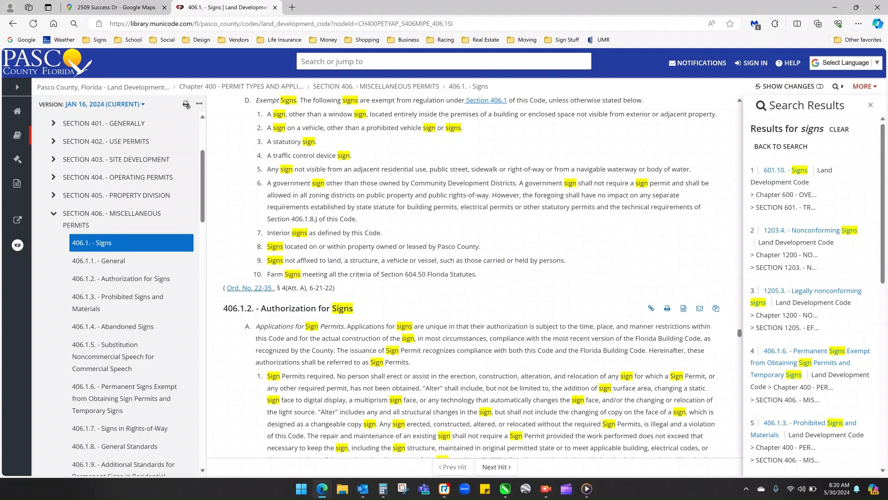
pyautogui.scroll(-4, 472, 278)
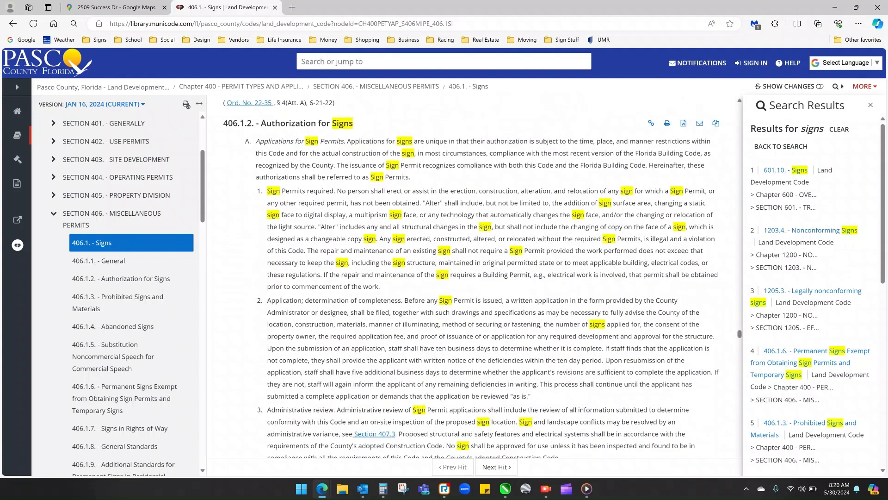
pyautogui.scroll(-7, 472, 278)
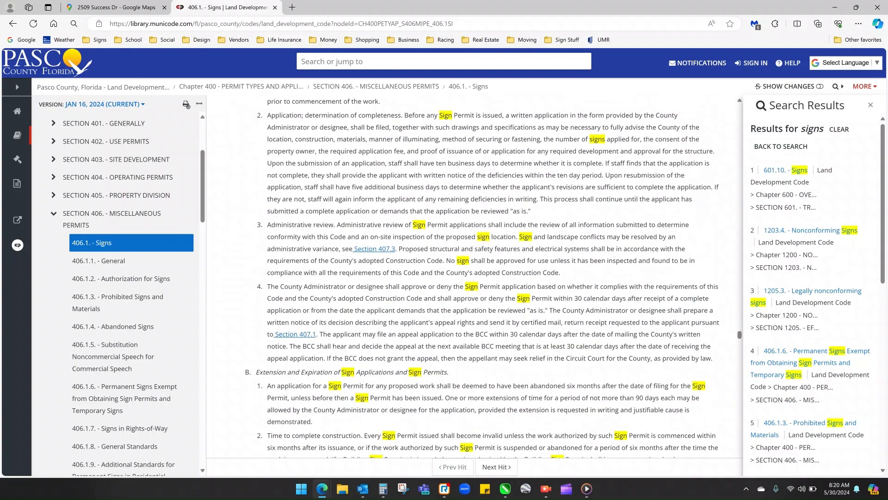
pyautogui.scroll(-5, 472, 278)
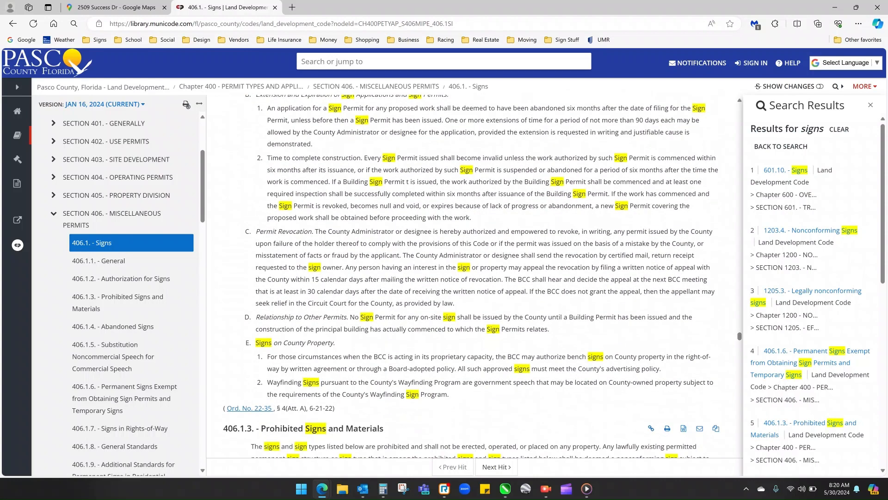
pyautogui.scroll(-2, 472, 278)
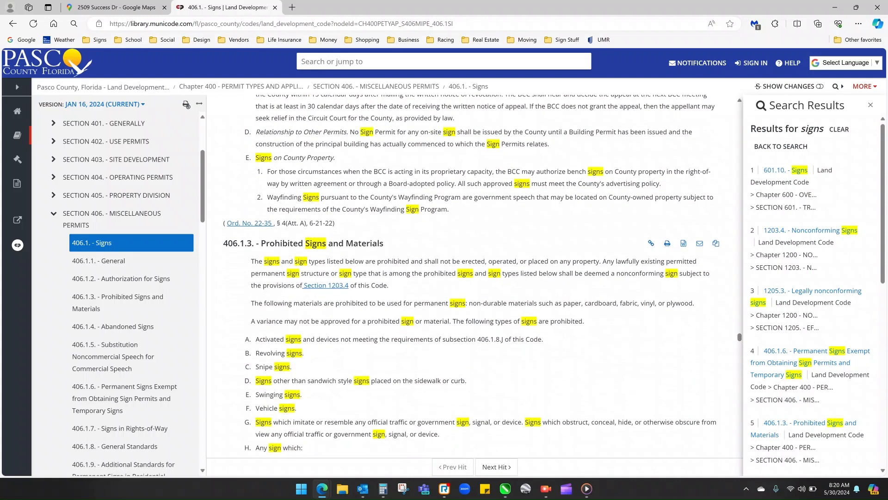
# - Examine the prohibited signs and materials in 406.1.3 through the permit-exempt and temporary sign rules in 406.1.6
pyautogui.scroll(-2, 472, 278)
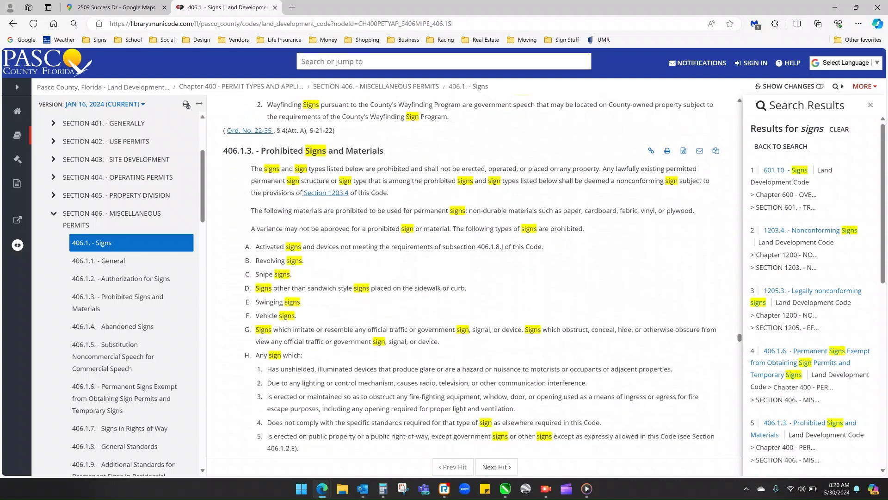
pyautogui.scroll(-2, 472, 278)
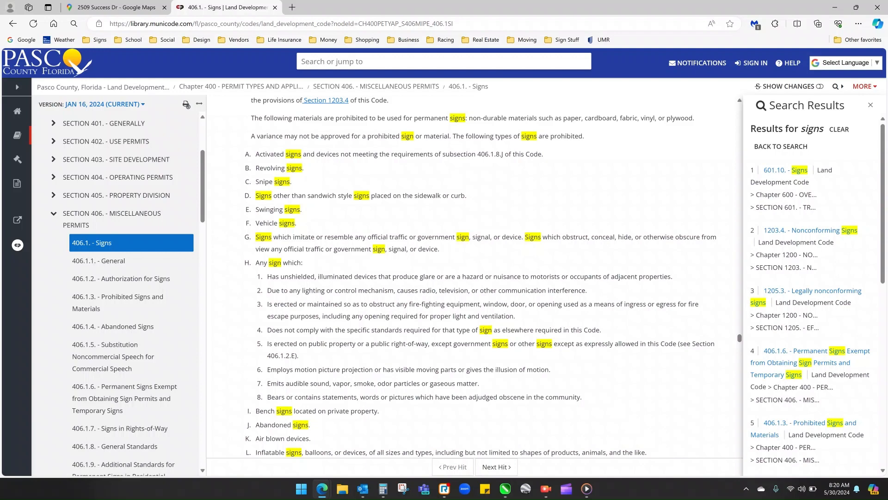
pyautogui.scroll(-3, 479, 276)
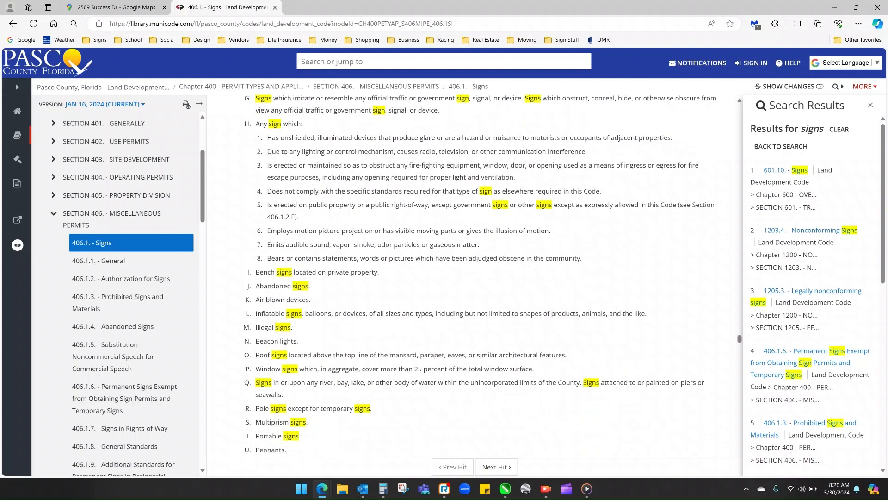
pyautogui.scroll(-6, 479, 276)
pyautogui.scroll(-6, 479, 276)
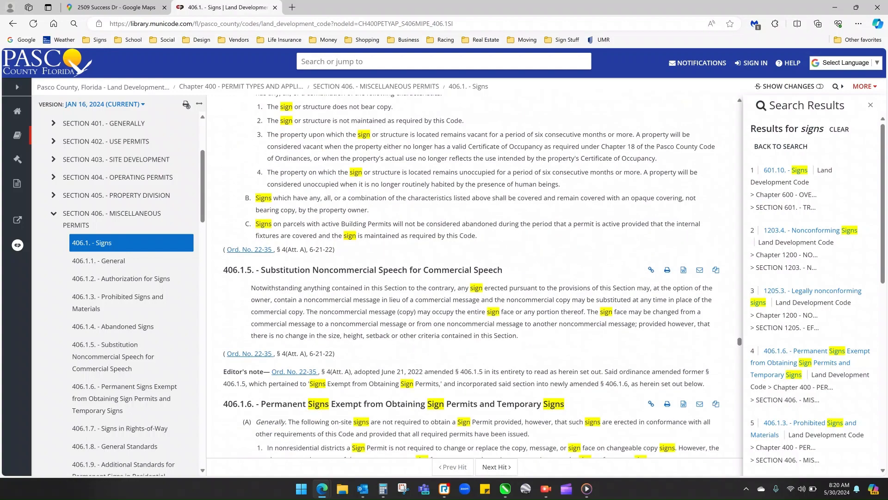
pyautogui.scroll(-4, 480, 277)
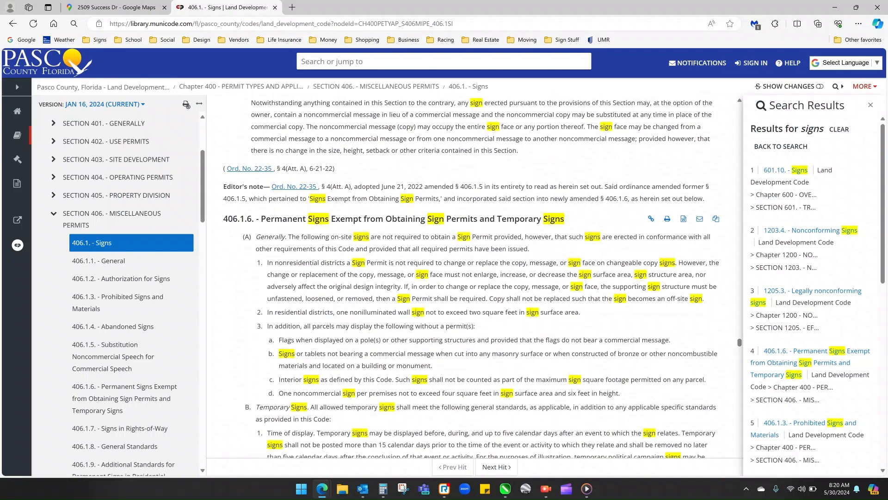
pyautogui.scroll(-2, 472, 276)
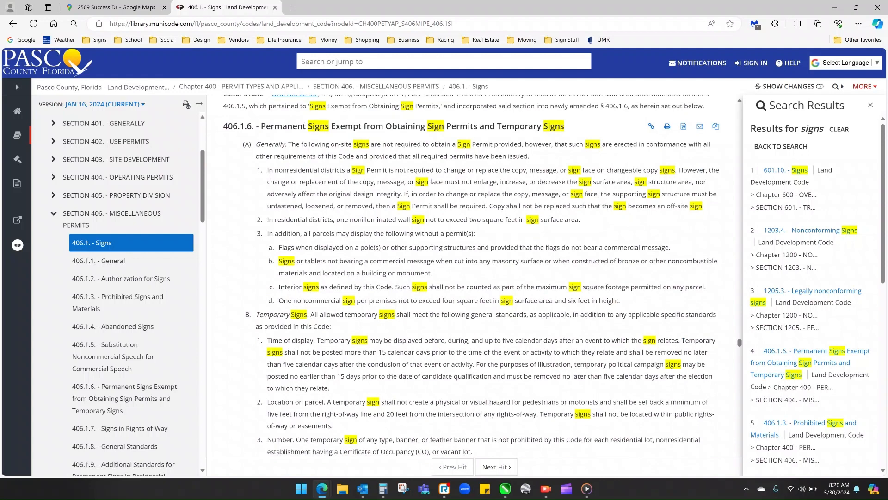
pyautogui.scroll(-1, 472, 278)
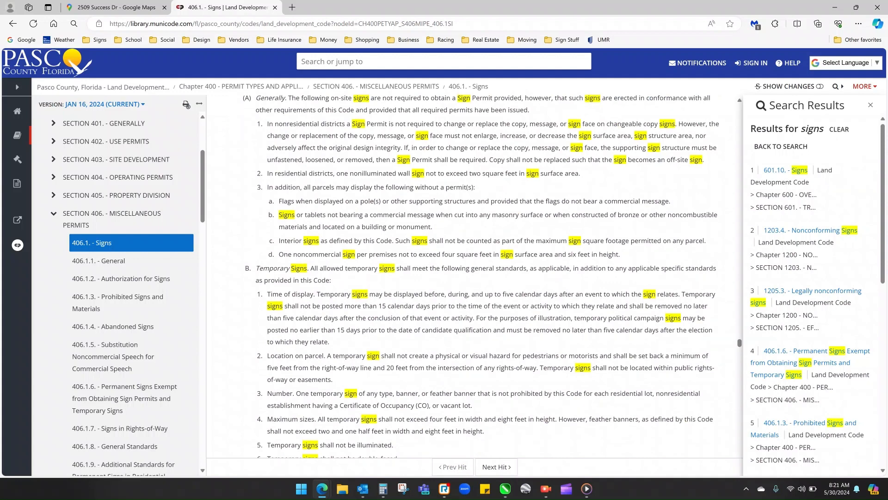
# - Read the temporary sign standards in 406.1.6 and the rules for signs in rights-of-way in 406.1.7
pyautogui.scroll(-1, 472, 278)
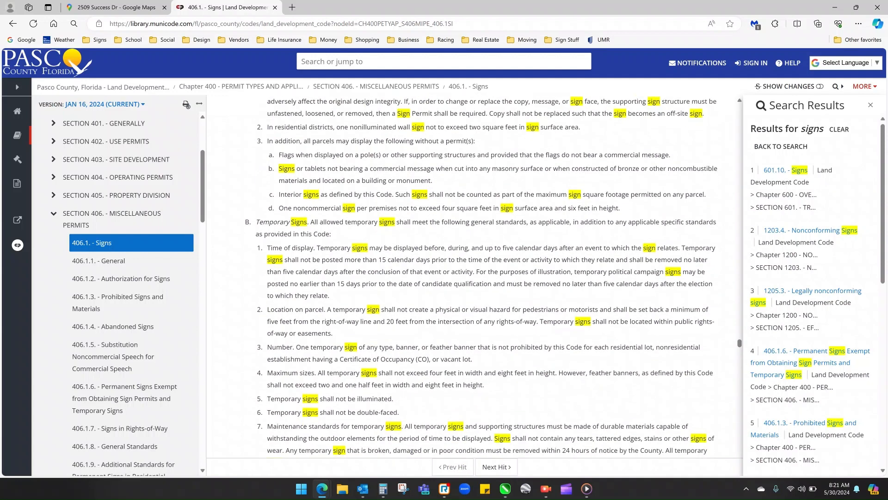
pyautogui.scroll(-1, 472, 278)
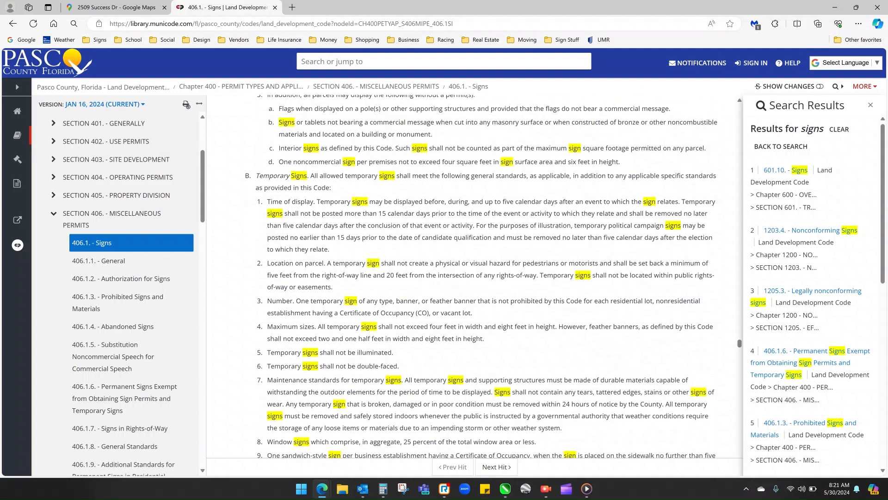
pyautogui.scroll(-1, 472, 278)
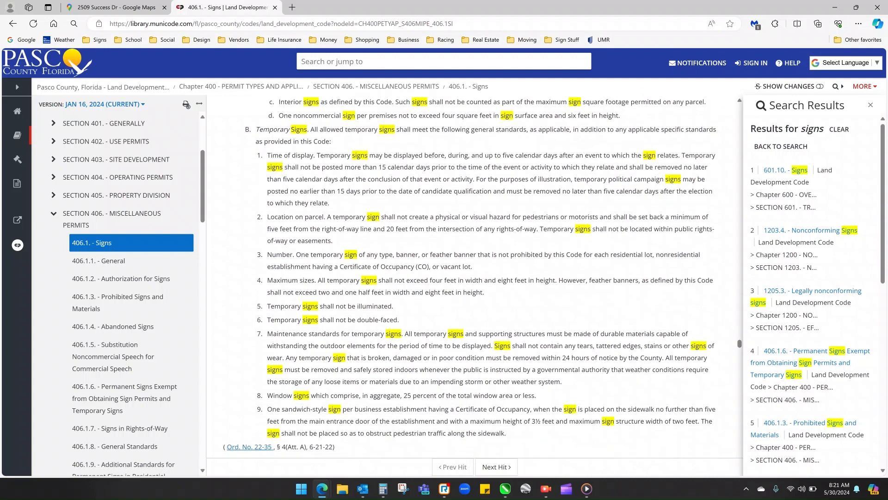
pyautogui.scroll(-2, 471, 275)
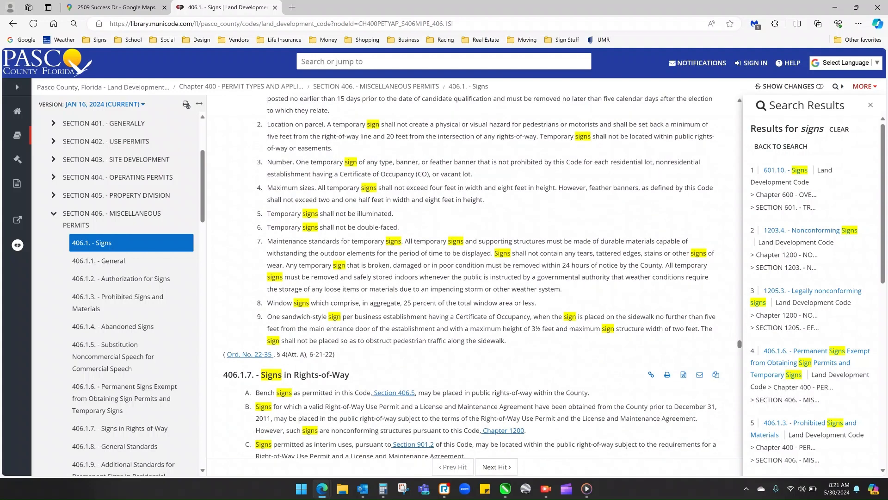
pyautogui.scroll(-4, 472, 276)
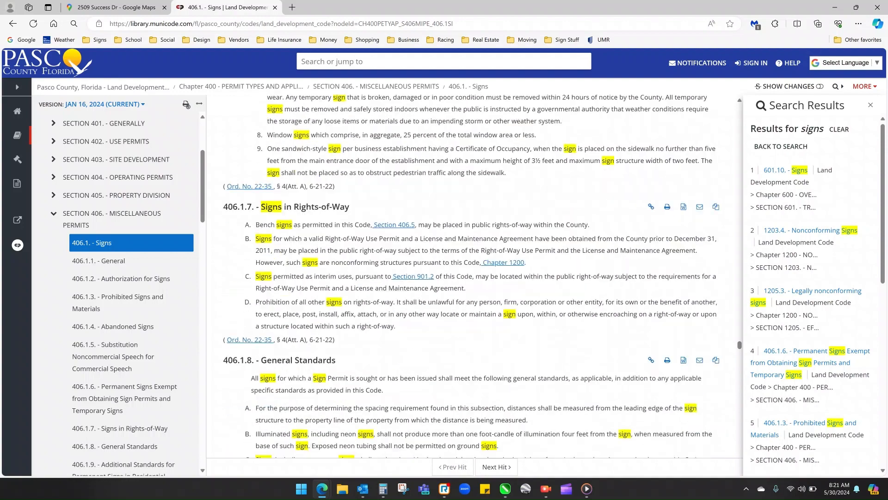
pyautogui.scroll(-4, 472, 275)
pyautogui.scroll(-3, 472, 276)
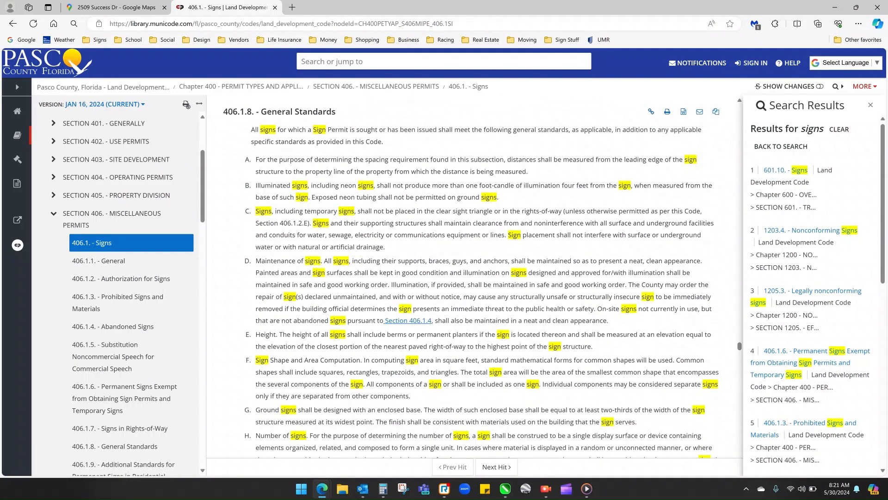
# - Review the general standards in 406.1.8, including digital signs, and the residential district standards in 406.1.9
pyautogui.scroll(1, 481, 277)
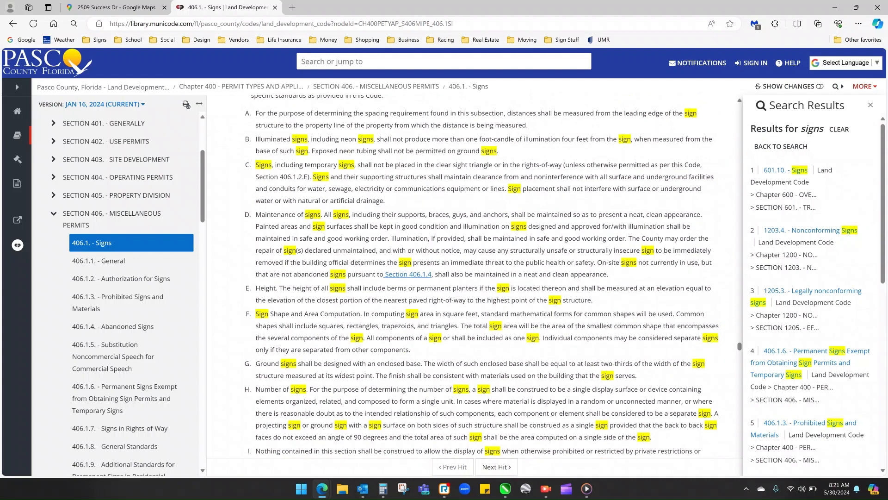
pyautogui.scroll(-15, 488, 277)
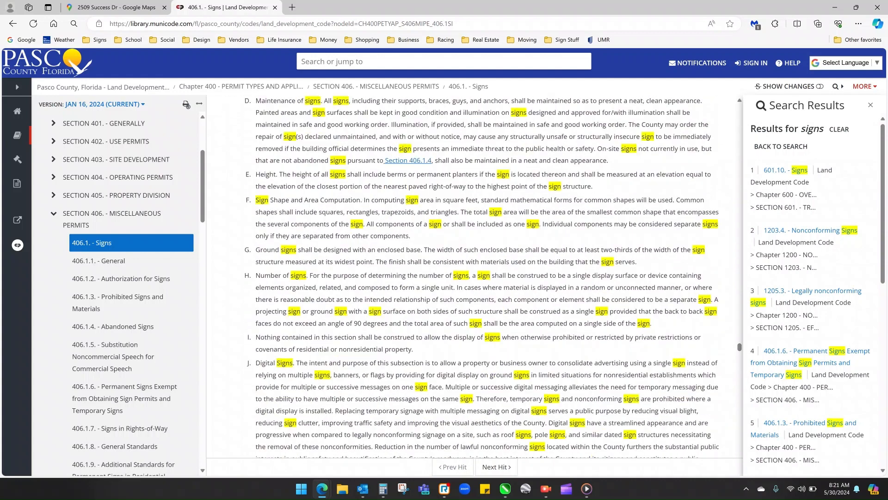
pyautogui.scroll(-15, 488, 278)
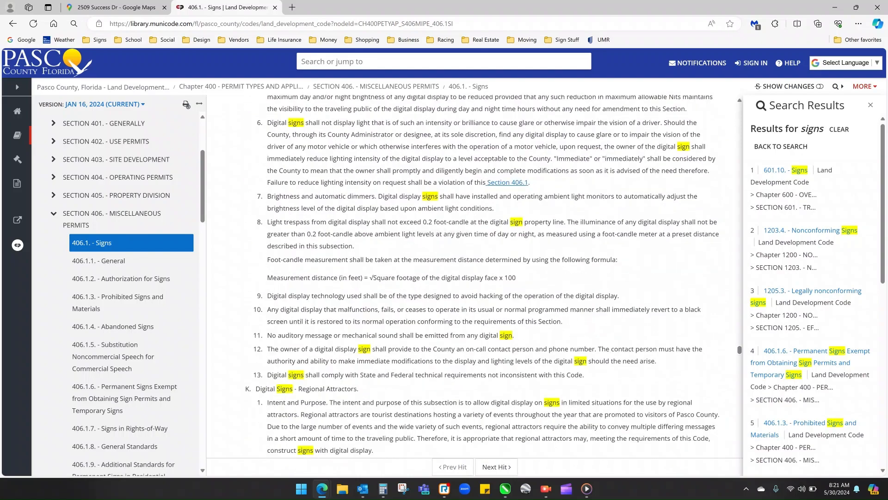
pyautogui.scroll(-15, 488, 277)
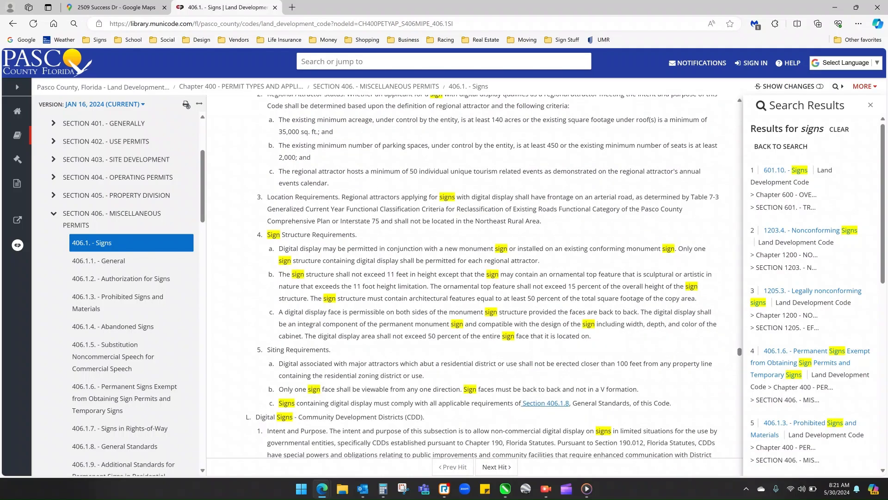
pyautogui.scroll(-15, 488, 277)
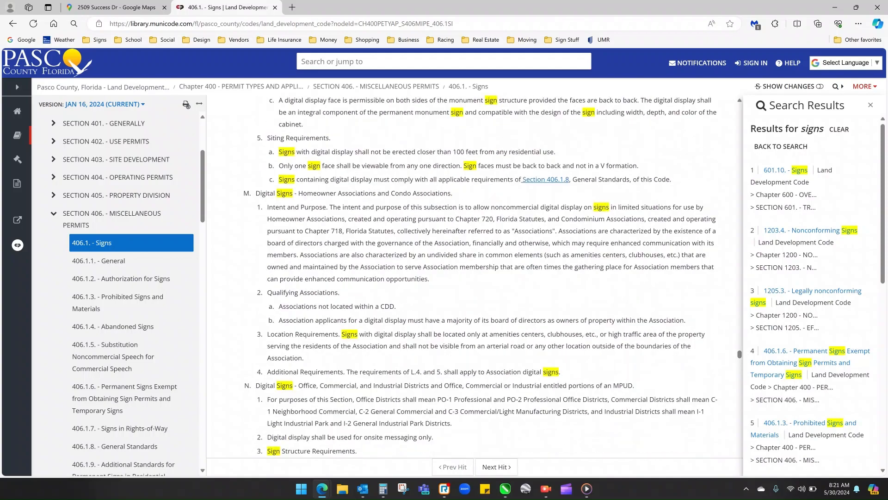
pyautogui.scroll(-15, 487, 277)
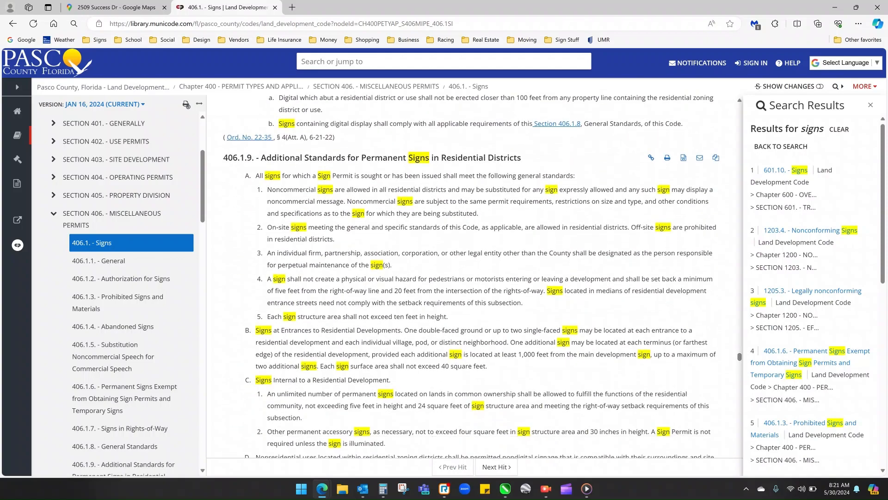
pyautogui.scroll(-15, 487, 278)
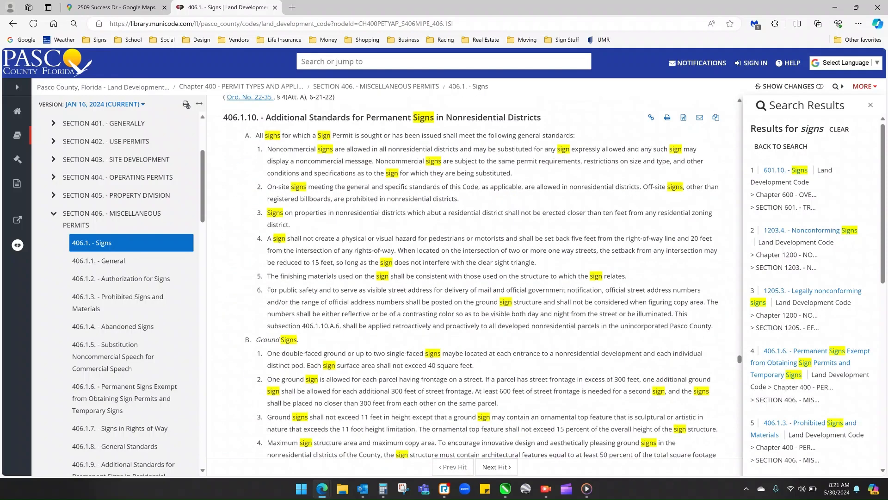
# - Examine the ground sign standards for nonresidential districts in 406.1.10, including the table of maximum copy and structure areas
pyautogui.scroll(-3, 488, 278)
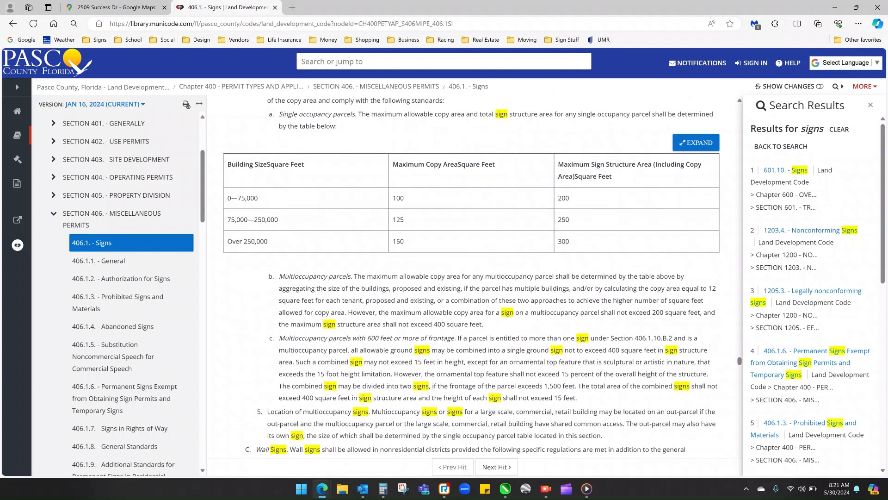
pyautogui.scroll(5, 471, 278)
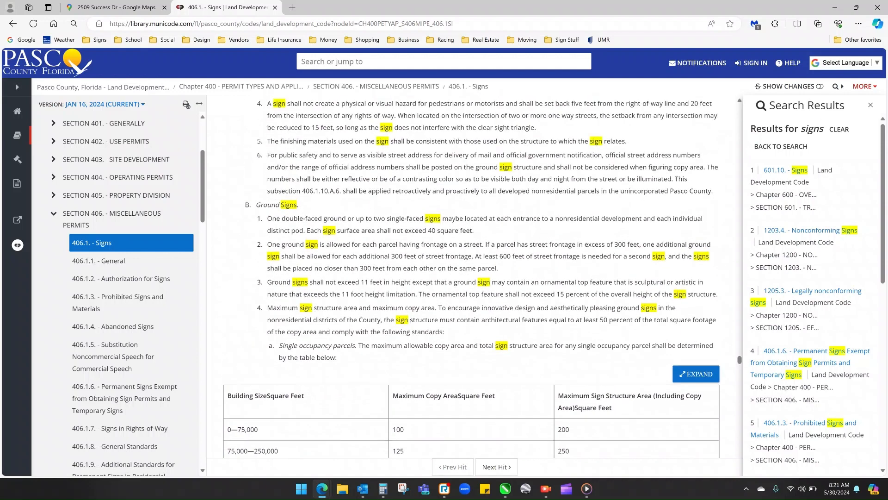
pyautogui.scroll(-4, 471, 278)
pyautogui.scroll(2, 471, 278)
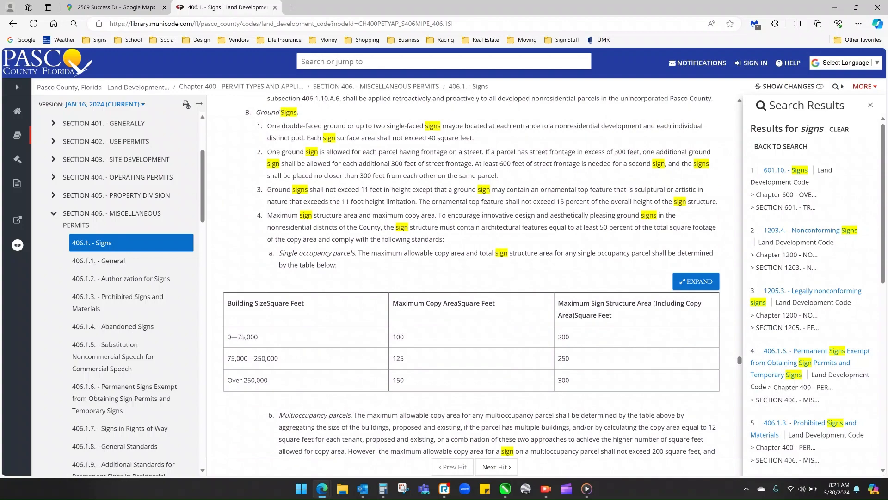
pyautogui.scroll(-6, 471, 277)
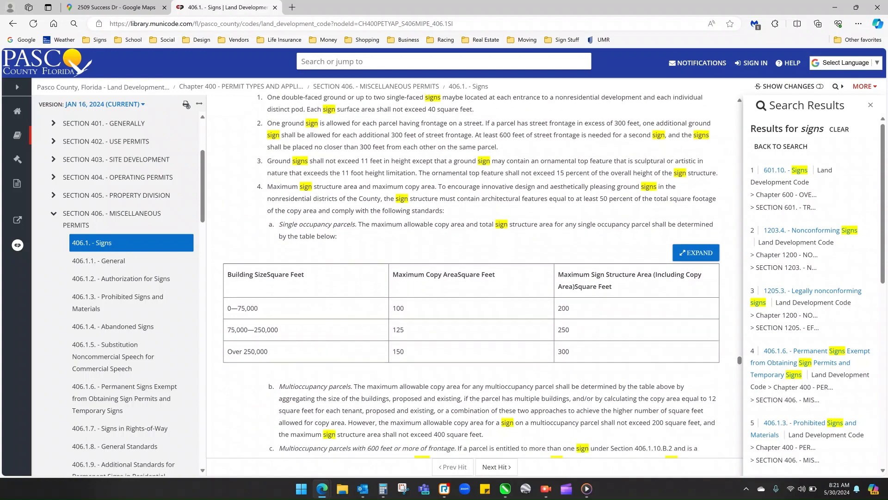
pyautogui.scroll(-4, 471, 277)
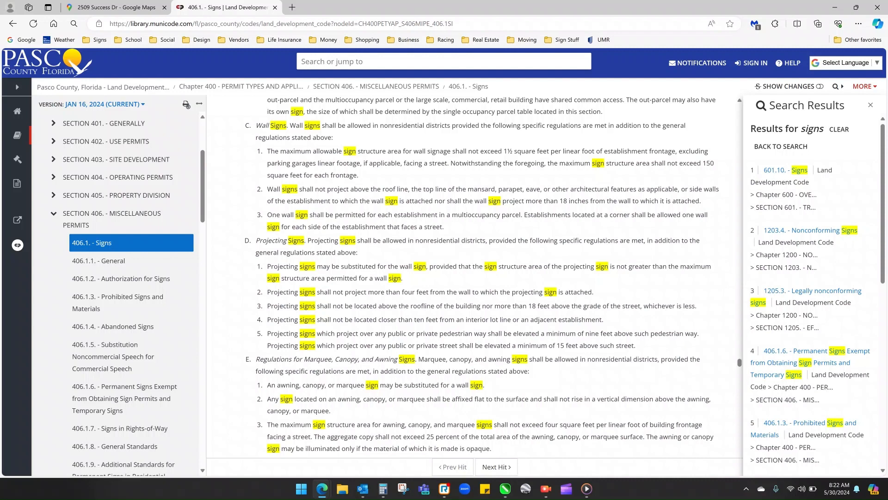
# - Highlight the wall sign rules in 406.1.10.C, including the area-per-linear-foot clause and the maximum-area clause for each frontage
pyautogui.scroll(1, 472, 277)
pyautogui.moveTo(245, 172); pyautogui.dragTo(443, 273)
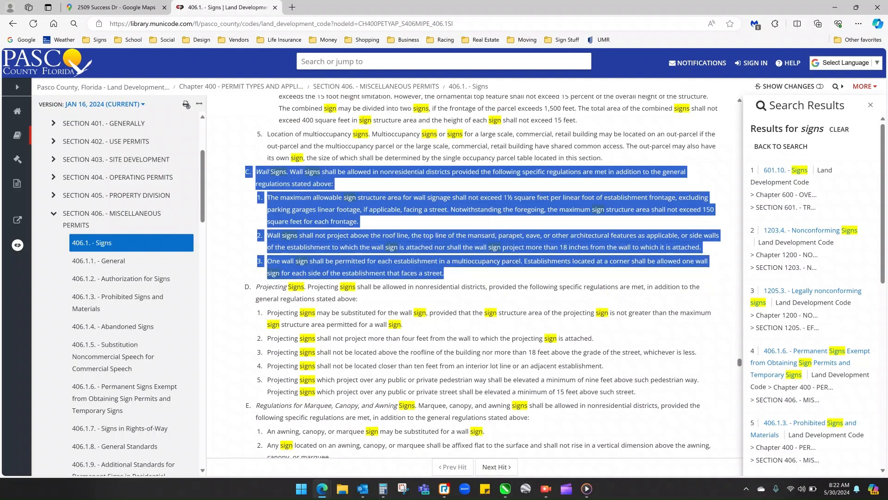
pyautogui.click(481, 274)
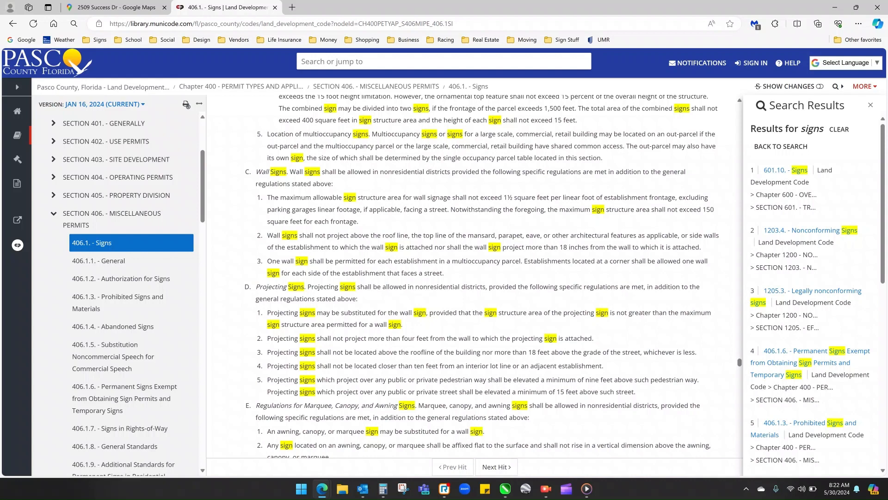
pyautogui.moveTo(268, 198); pyautogui.dragTo(679, 198)
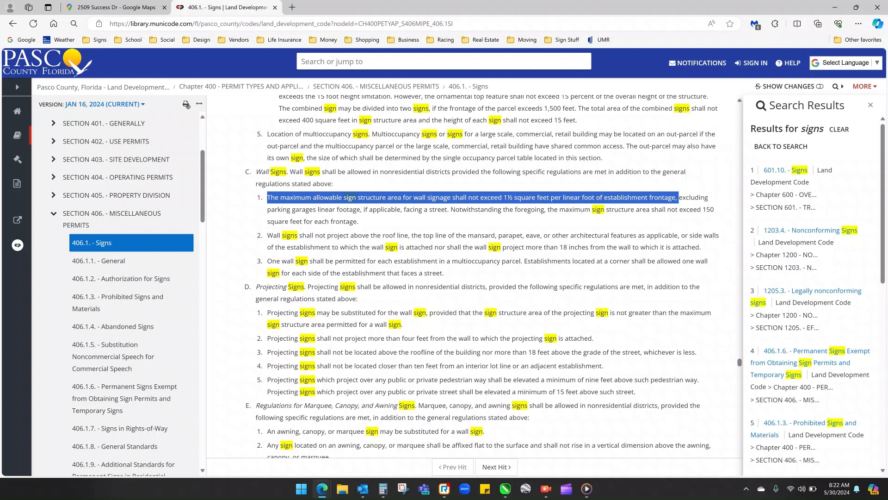
pyautogui.click(678, 199)
pyautogui.moveTo(451, 210); pyautogui.dragTo(358, 222)
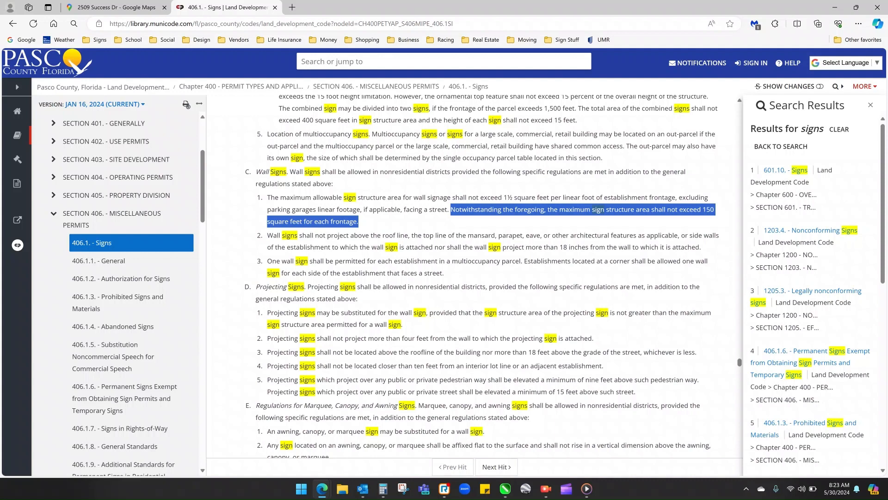
pyautogui.click(360, 222)
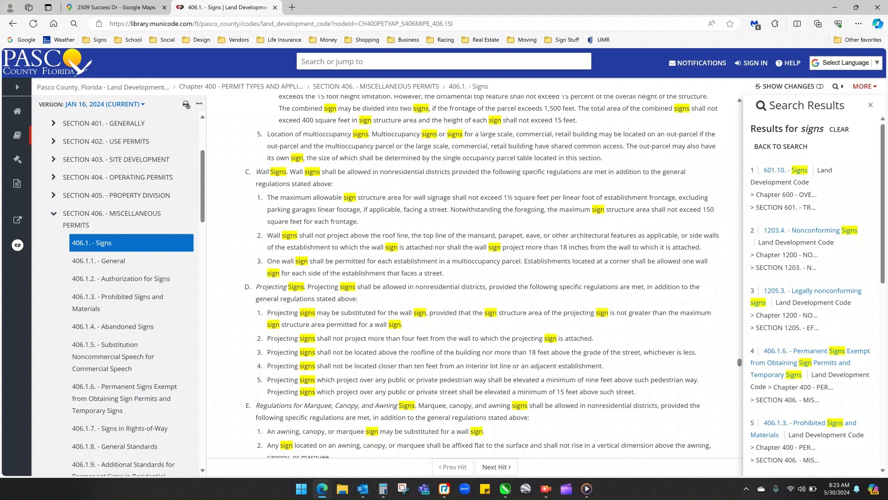
# - Switch to the Google Maps Street View of the commercial building and inspect its frontage and existing wall signs
pyautogui.click(116, 7)
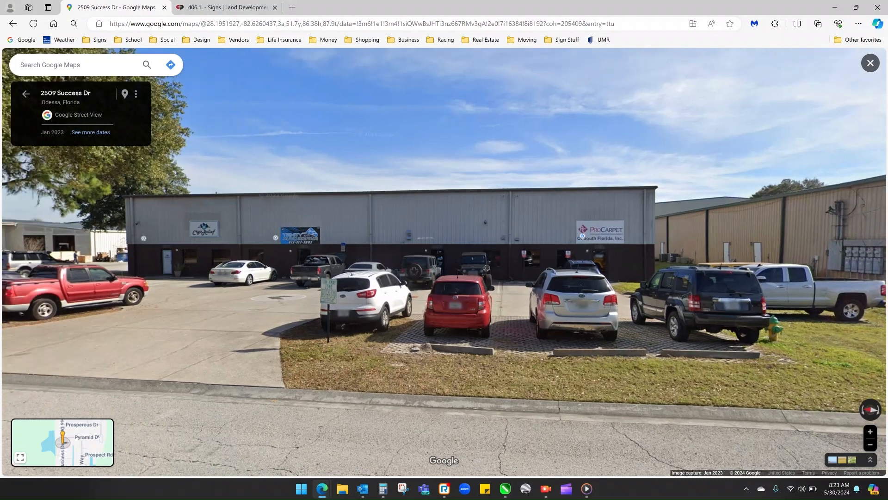
pyautogui.moveTo(279, 297); pyautogui.dragTo(338, 301)
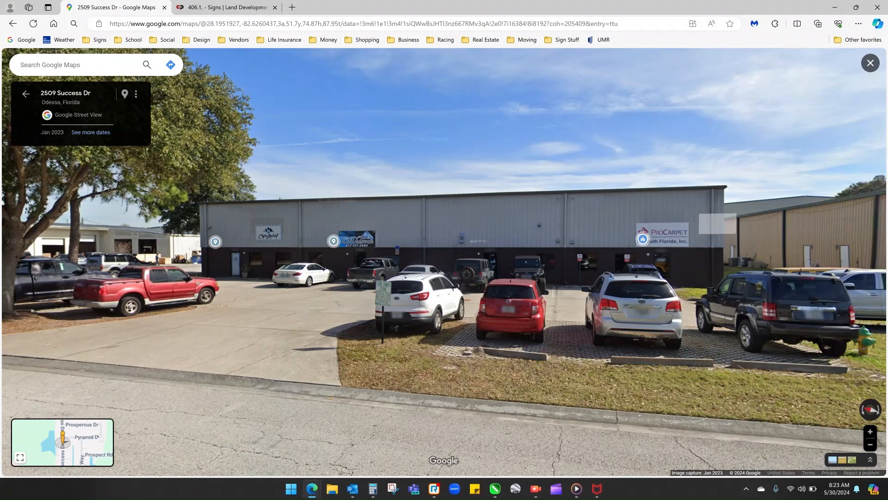
pyautogui.moveTo(685, 272); pyautogui.dragTo(598, 268)
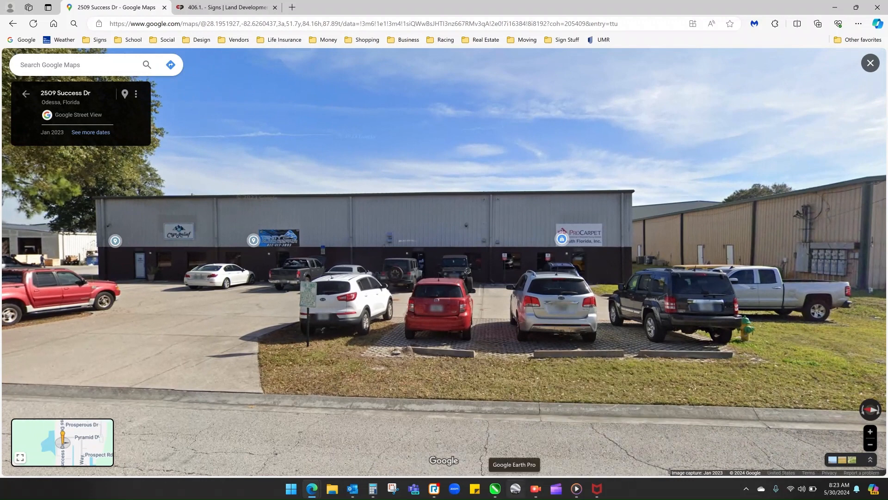
# - Open Google Earth Pro and move the Ruler window clear of the globe
pyautogui.click(515, 489)
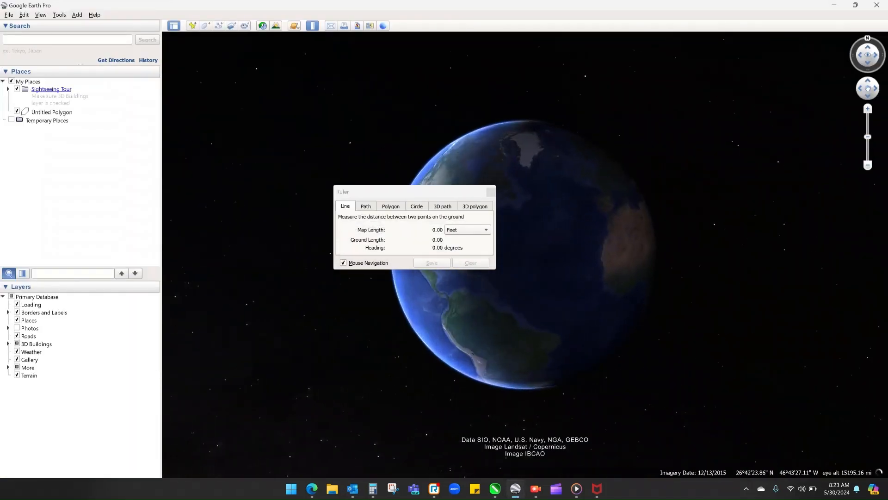
pyautogui.moveTo(431, 193); pyautogui.dragTo(262, 40)
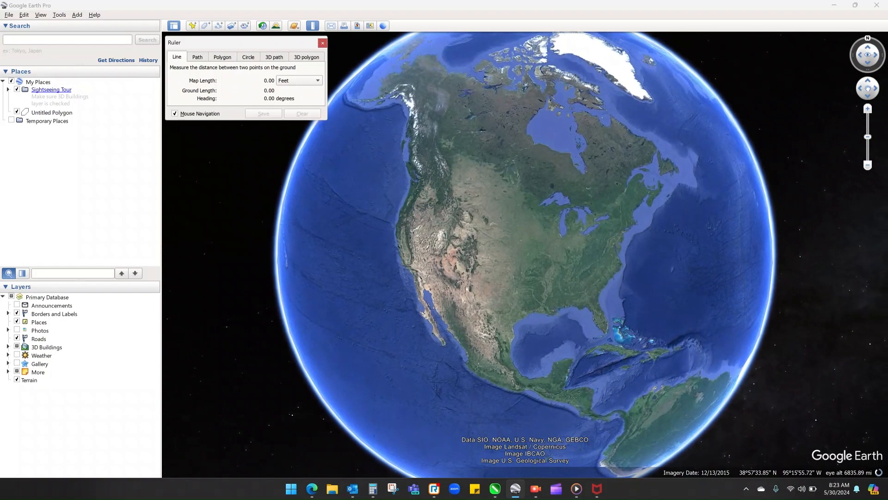
# - Return to the building's Street View in Google Maps and copy its street address and city
pyautogui.moveTo(312, 489)
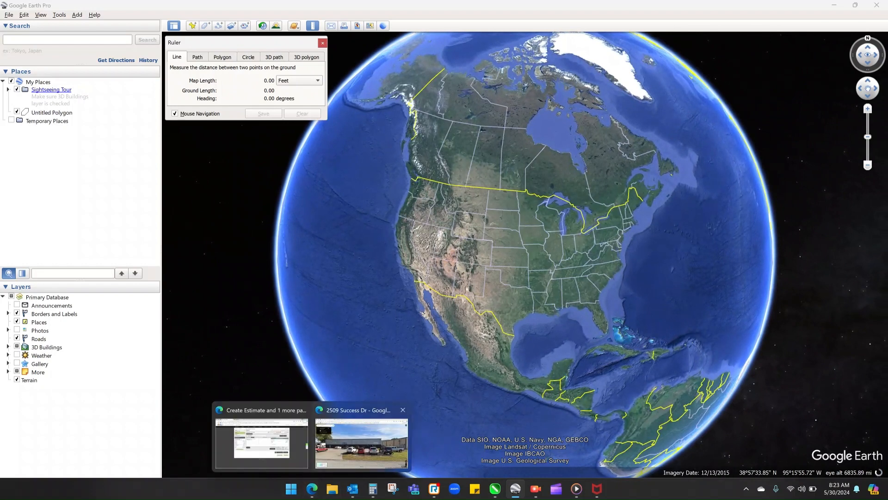
pyautogui.click(361, 442)
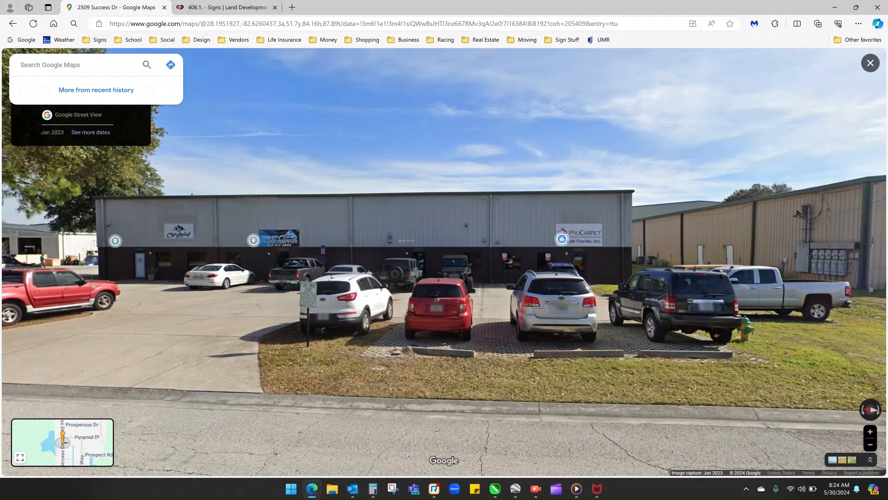
pyautogui.press('Escape')
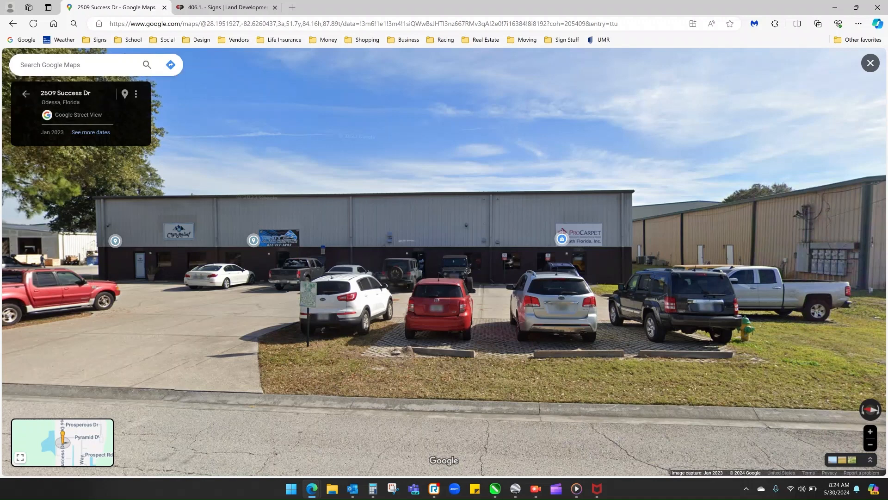
pyautogui.moveTo(41, 93); pyautogui.dragTo(88, 102)
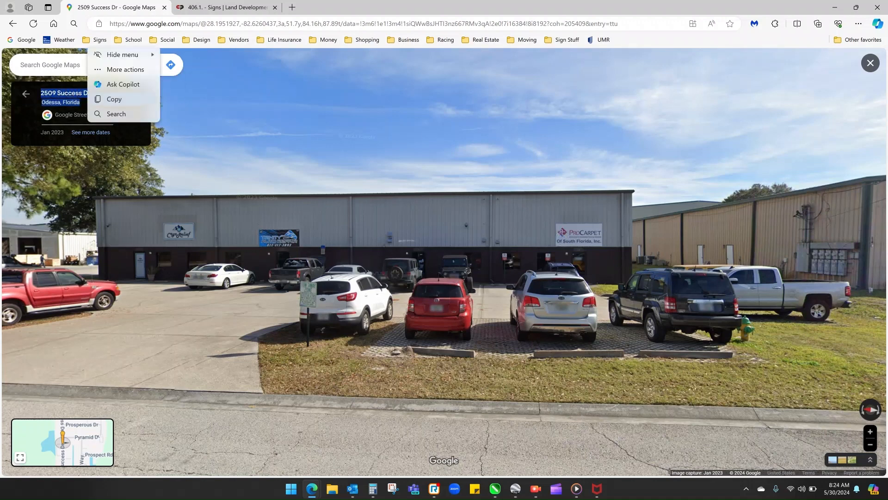
pyautogui.click(98, 99)
pyautogui.moveTo(468, 270); pyautogui.dragTo(438, 274)
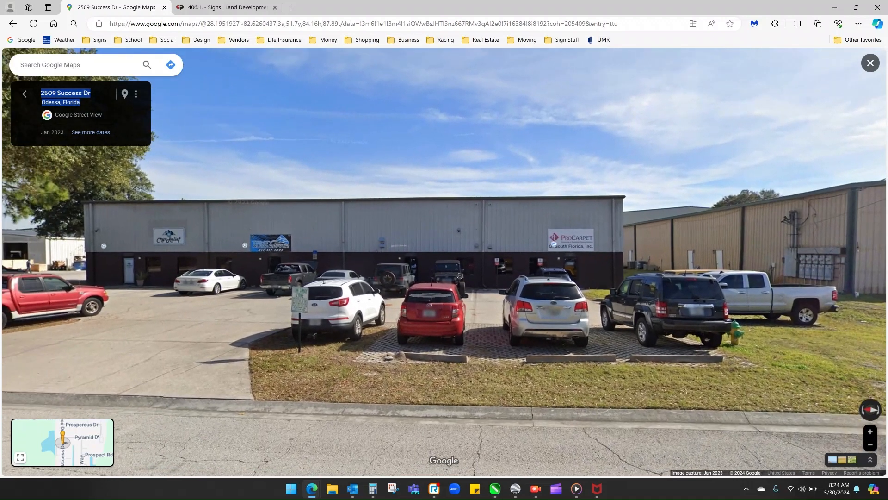
# - Switch to Google Earth Pro and search for the commercial building using its copied street address
pyautogui.click(515, 489)
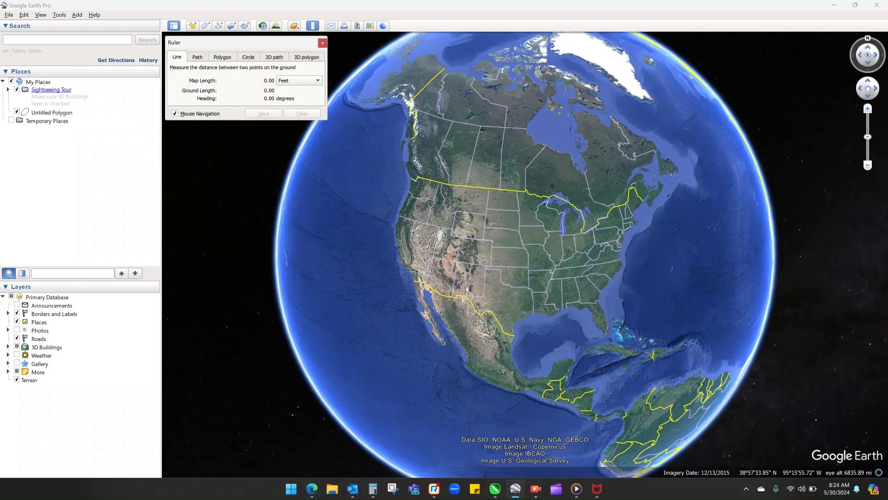
pyautogui.click(34, 40)
pyautogui.rightClick(33, 40)
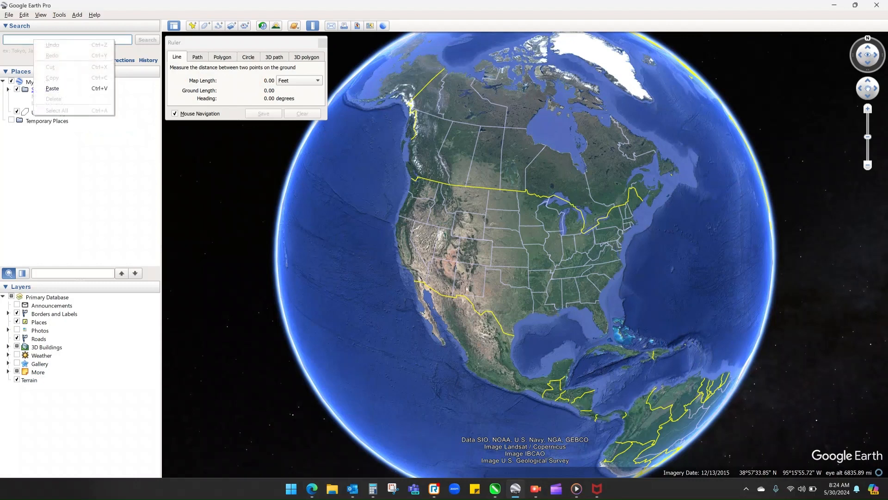
pyautogui.click(52, 88)
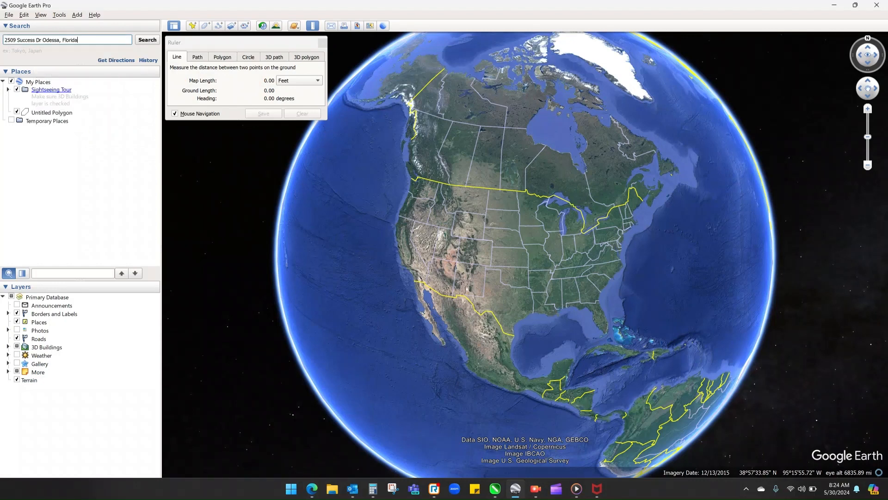
pyautogui.press('BackSpace')
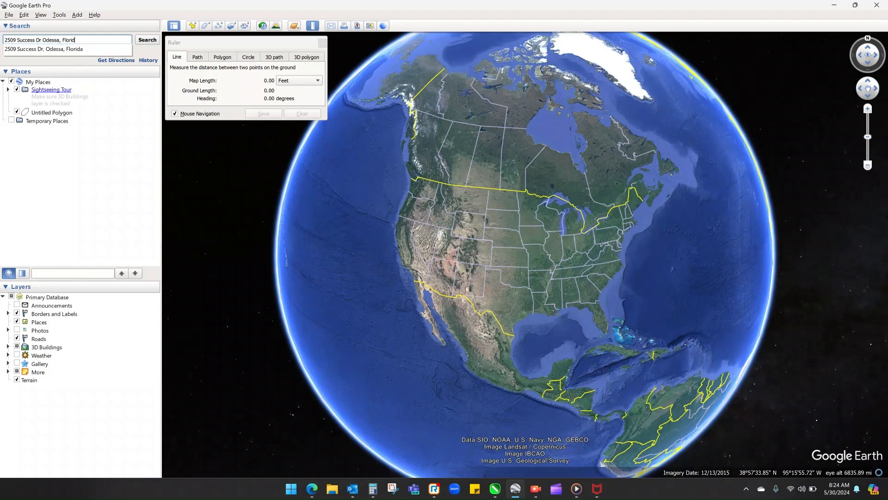
pyautogui.click(43, 49)
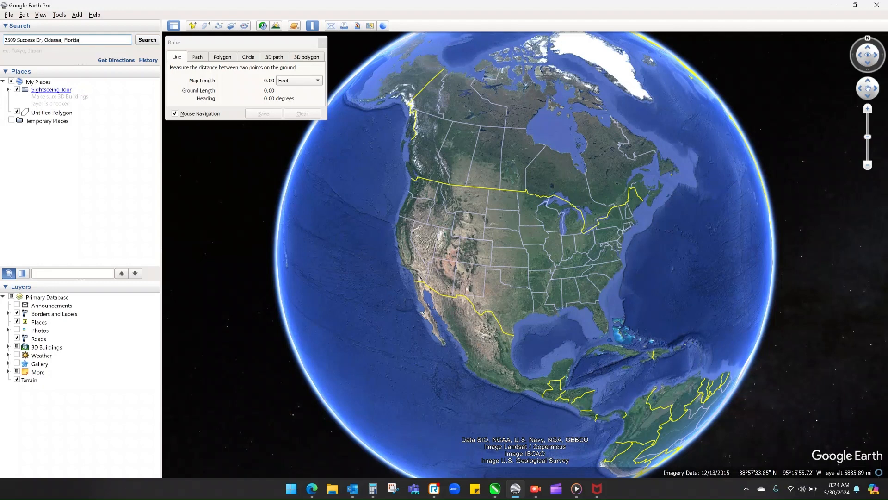
pyautogui.press('Return')
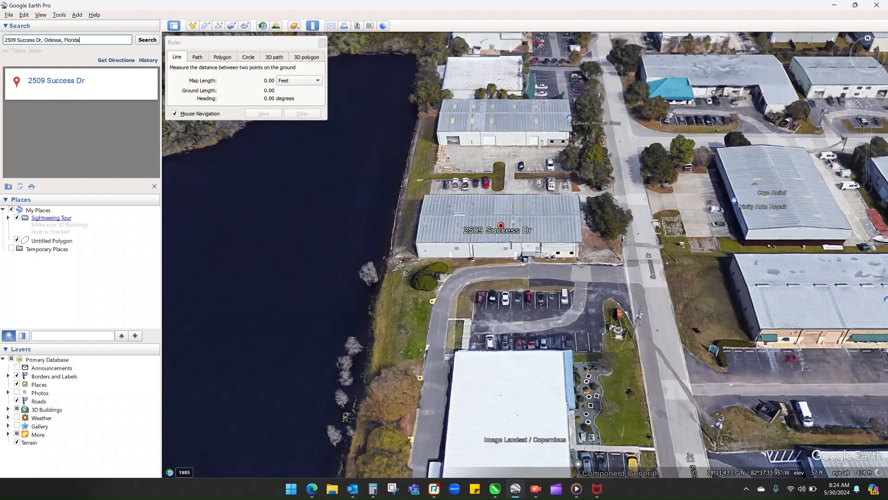
# - Measure the building's frontage facing Success Dr with a Ruler line in feet along the front wall beside the Trinity Auto Repair label
pyautogui.scroll(2, 500, 216)
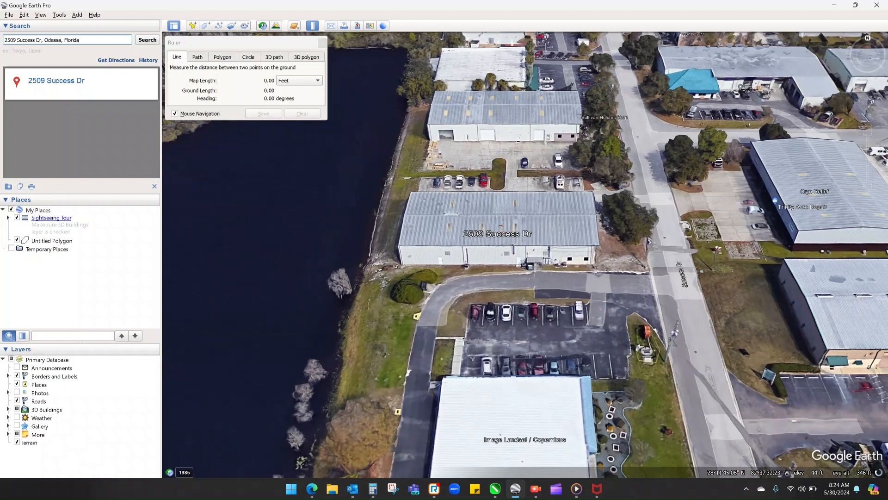
pyautogui.moveTo(868, 38); pyautogui.dragTo(867, 72)
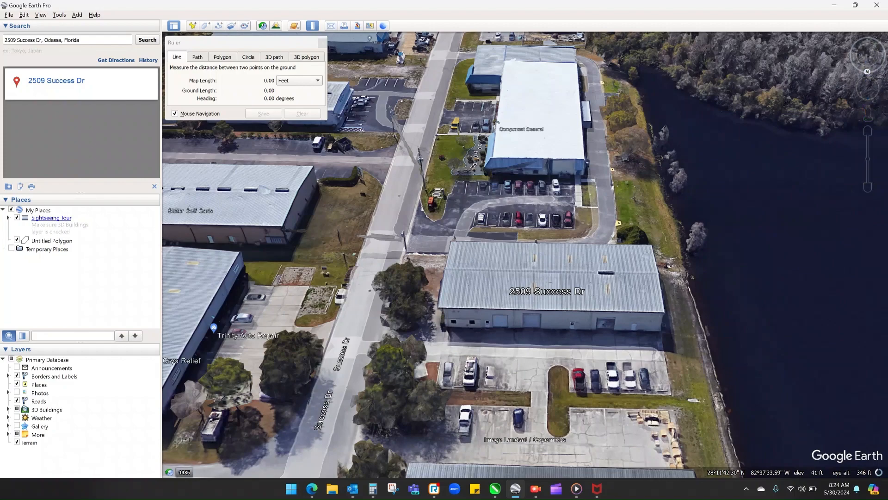
pyautogui.moveTo(371, 232); pyautogui.dragTo(468, 119)
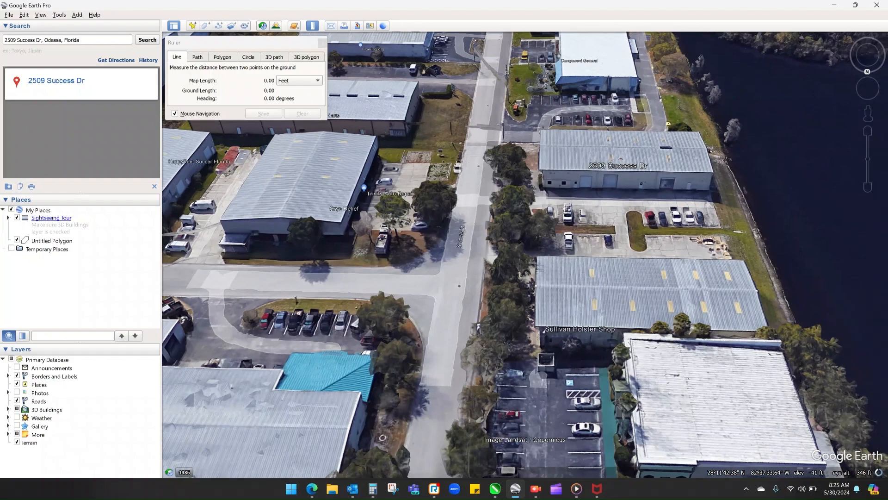
pyautogui.moveTo(601, 157); pyautogui.dragTo(717, 335)
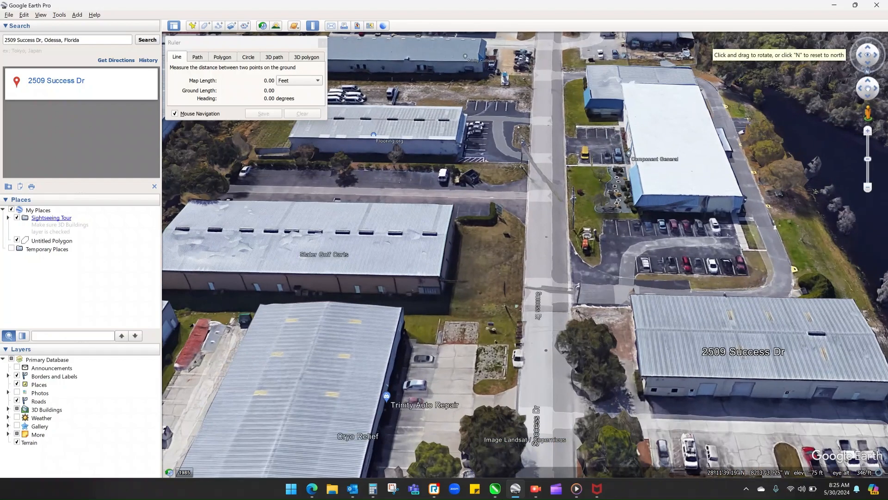
pyautogui.moveTo(868, 72); pyautogui.dragTo(851, 56)
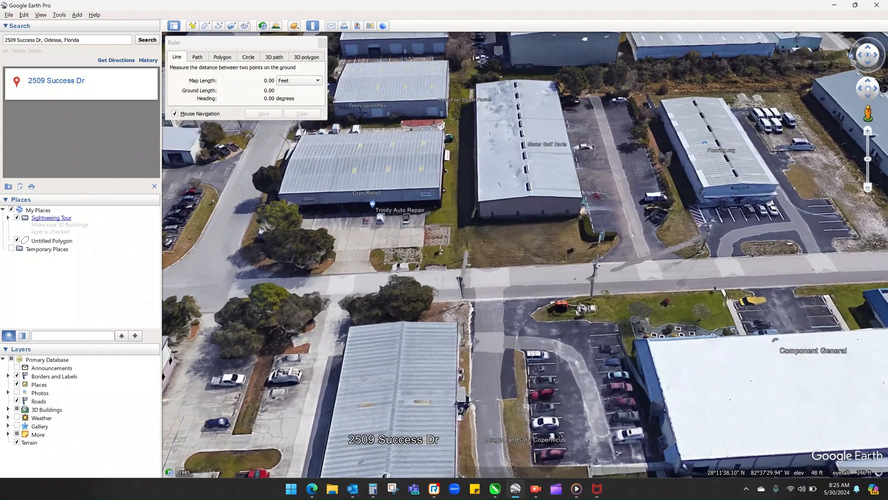
pyautogui.moveTo(292, 253); pyautogui.dragTo(403, 391)
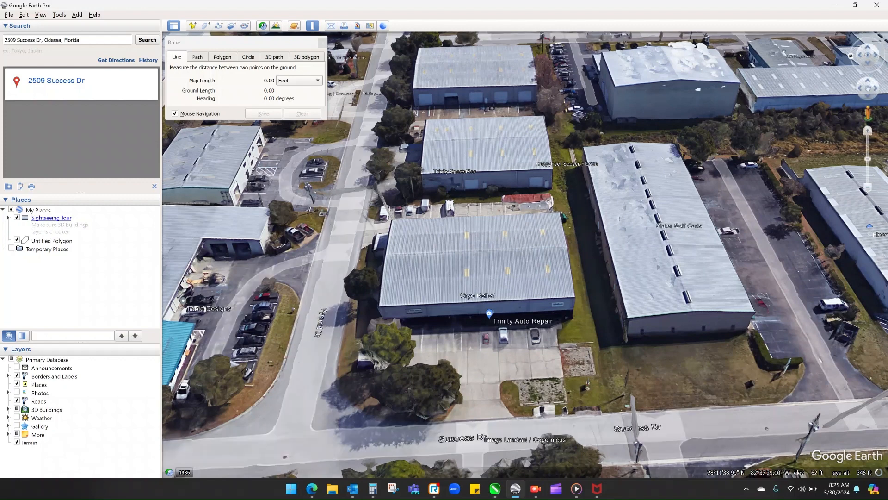
pyautogui.click(868, 63)
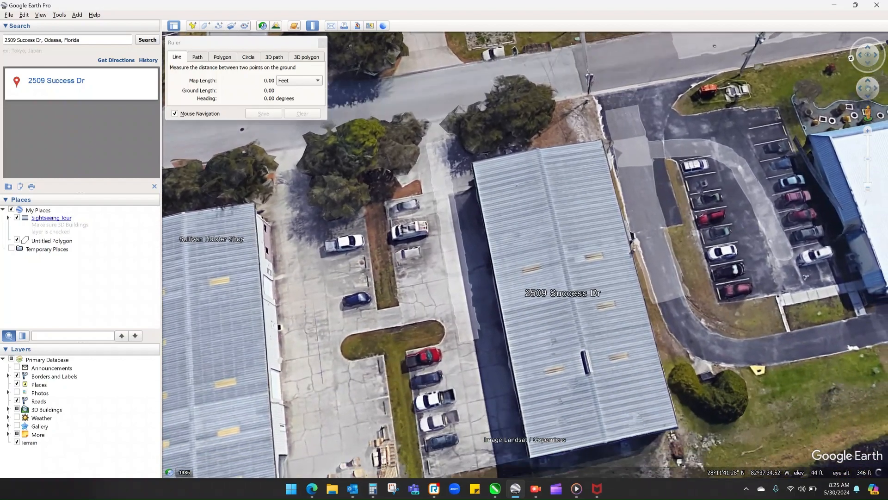
pyautogui.moveTo(463, 139); pyautogui.dragTo(634, 421)
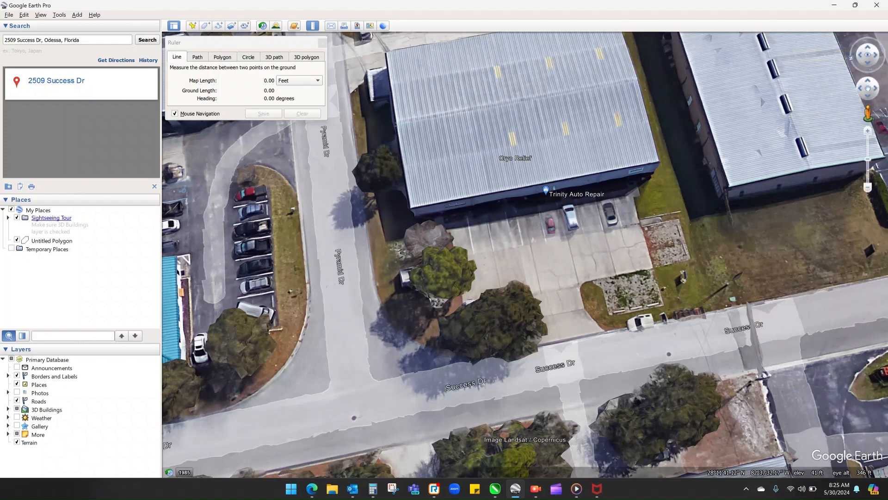
pyautogui.moveTo(852, 58)
pyautogui.mouseDown()
pyautogui.moveTo(857, 68)
pyautogui.moveTo(851, 55)
pyautogui.mouseUp()
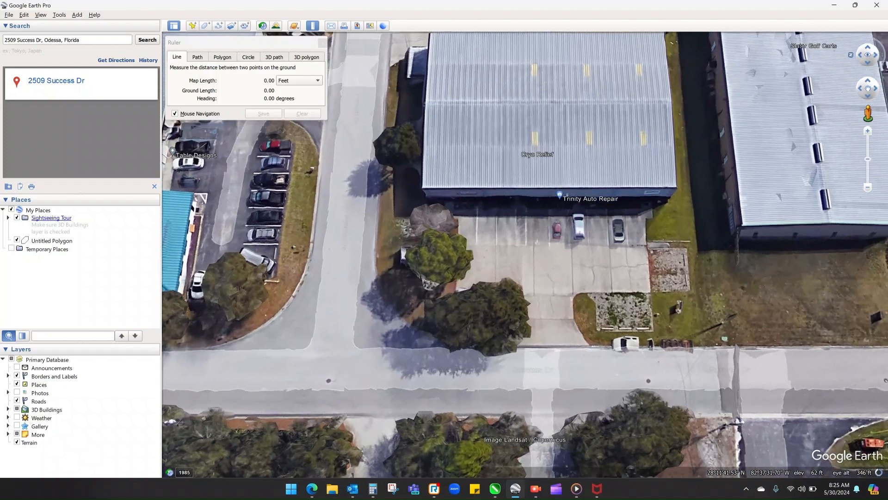
pyautogui.moveTo(711, 122); pyautogui.dragTo(682, 200)
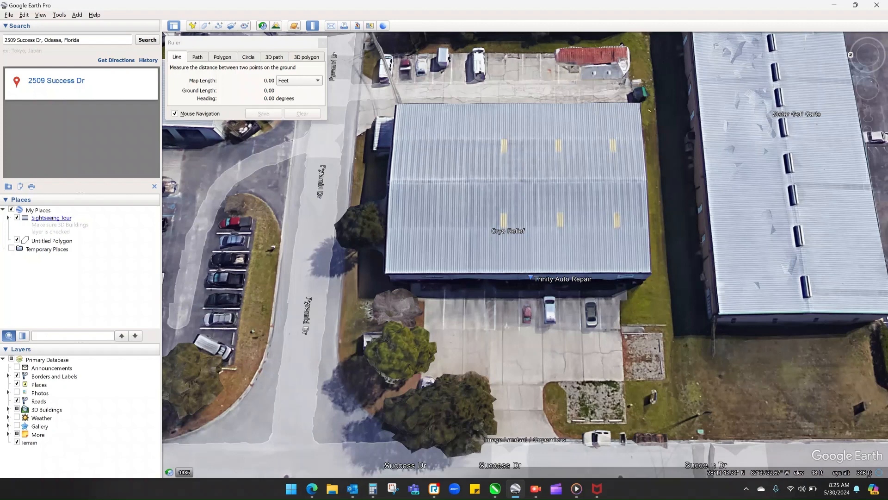
pyautogui.click(454, 283)
pyautogui.click(646, 282)
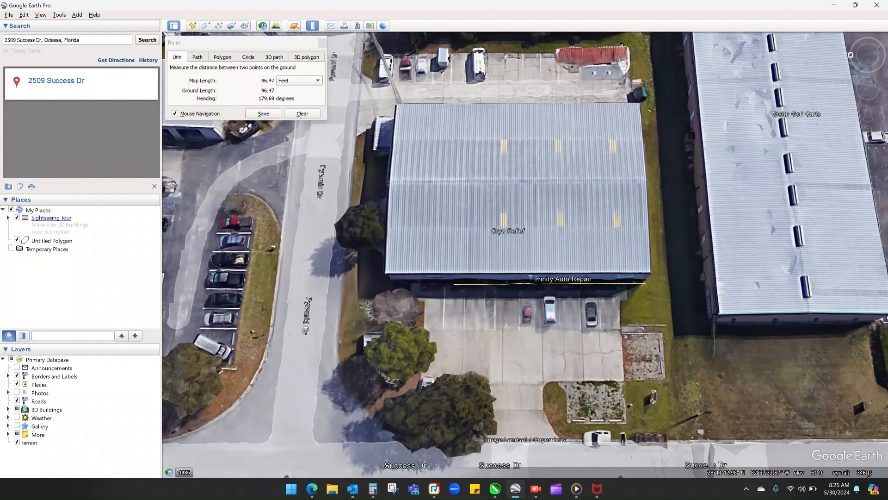
# - Restart the Ruler in Line mode, keep Feet as the unit, and measure the same Success Dr frontage again
pyautogui.click(241, 43)
pyautogui.click(313, 26)
pyautogui.click(313, 26)
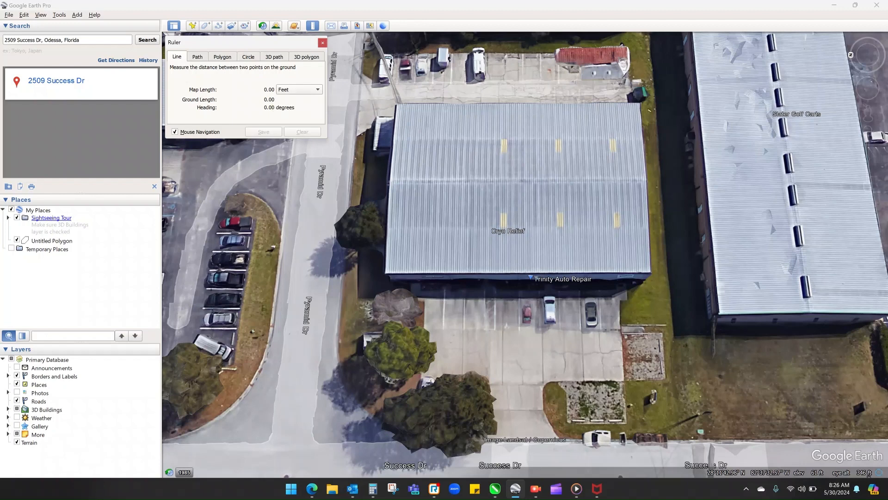
pyautogui.click(299, 89)
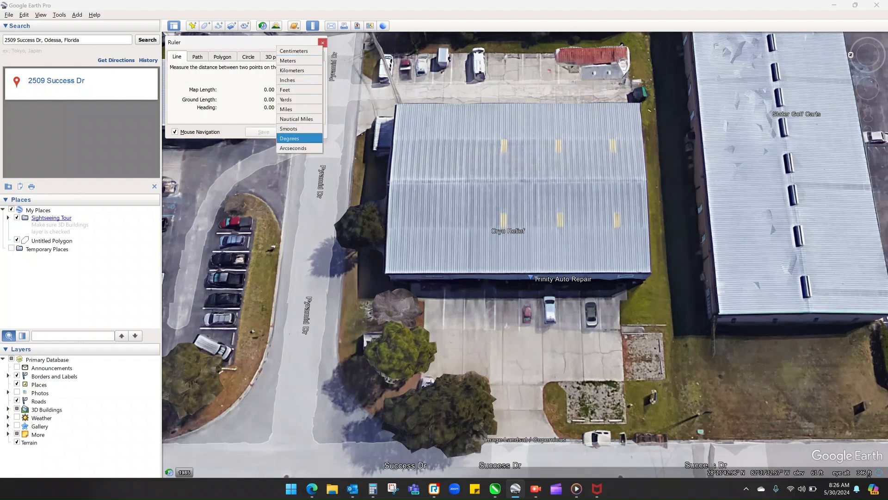
pyautogui.click(299, 89)
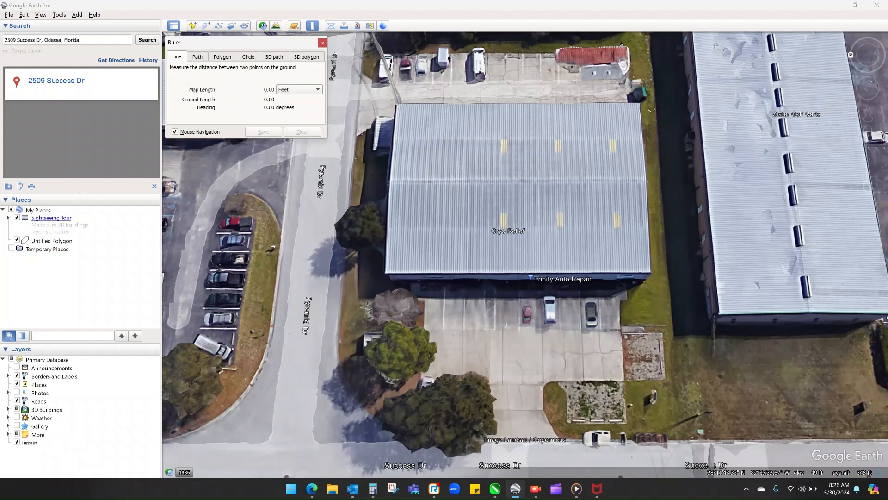
pyautogui.click(453, 283)
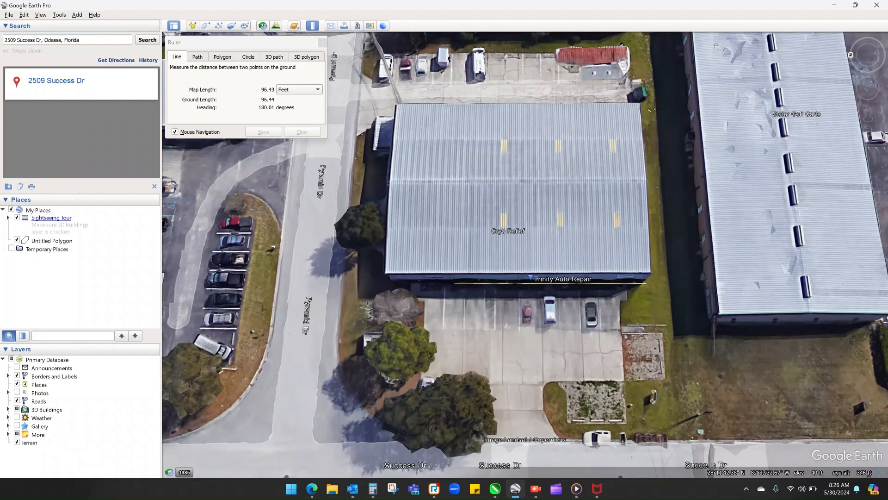
pyautogui.click(646, 283)
# - Switch to CorelDRAW's Trinity Auto Repair.cdr document and bring the whole building-photo mockup into view
pyautogui.click(855, 5)
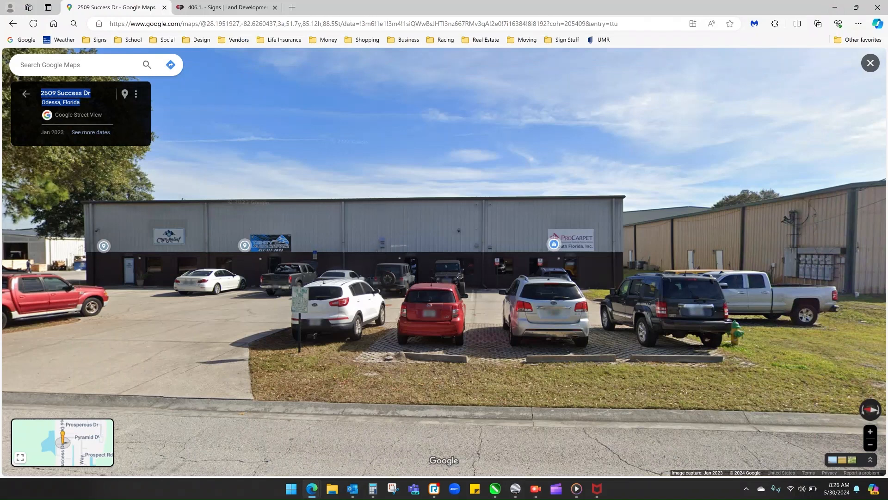
pyautogui.moveTo(495, 488)
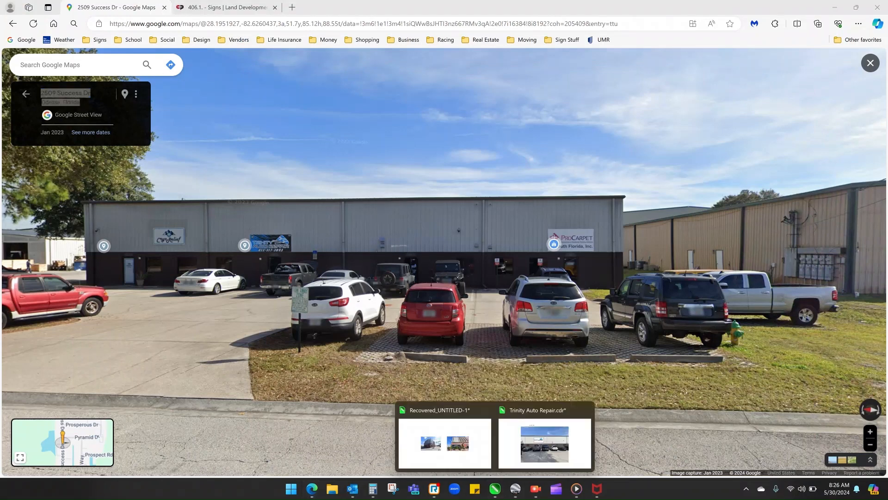
pyautogui.click(545, 444)
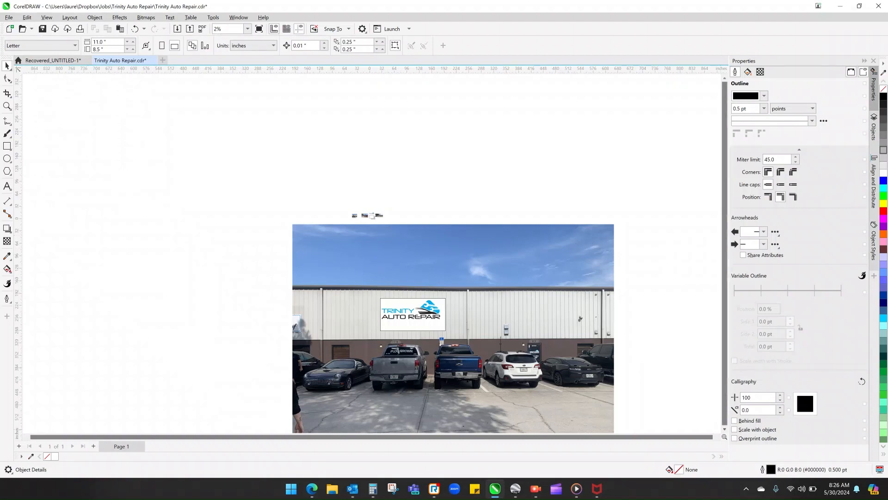
pyautogui.scroll(-2, 454, 292)
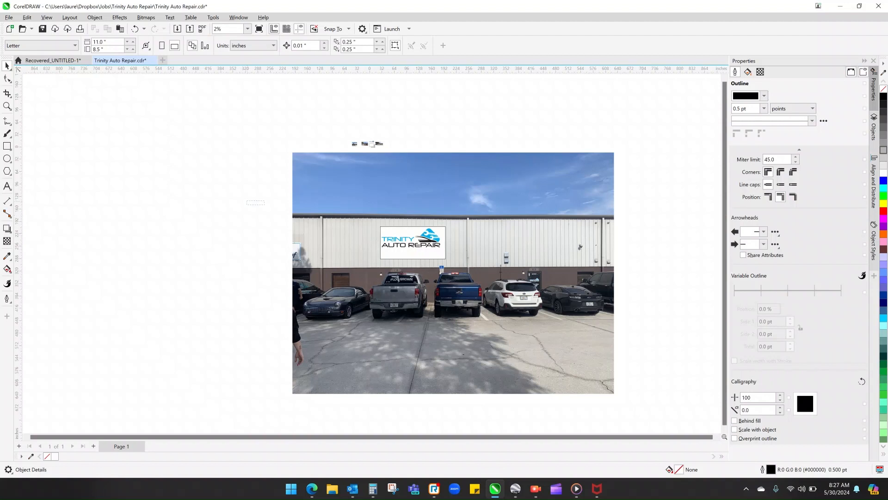
pyautogui.moveTo(265, 205); pyautogui.dragTo(462, 275)
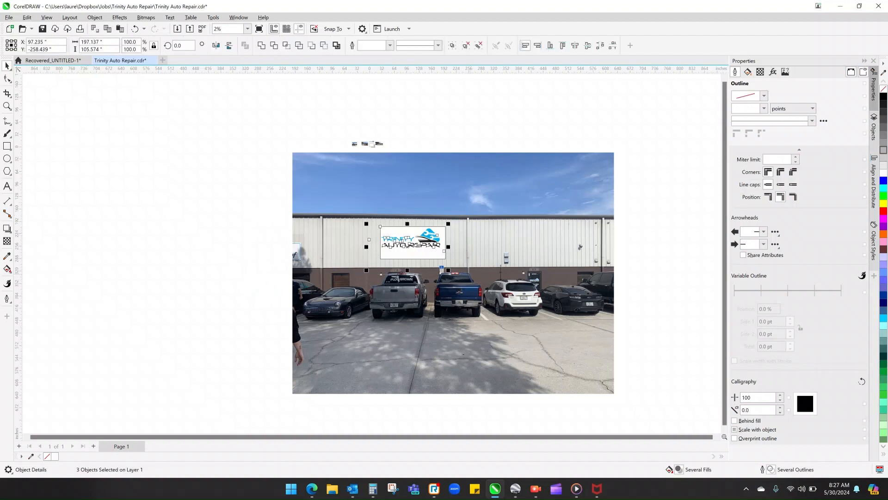
pyautogui.moveTo(406, 241)
pyautogui.mouseDown()
pyautogui.moveTo(401, 217)
pyautogui.moveTo(400, 226)
pyautogui.mouseUp()
pyautogui.press('Escape')
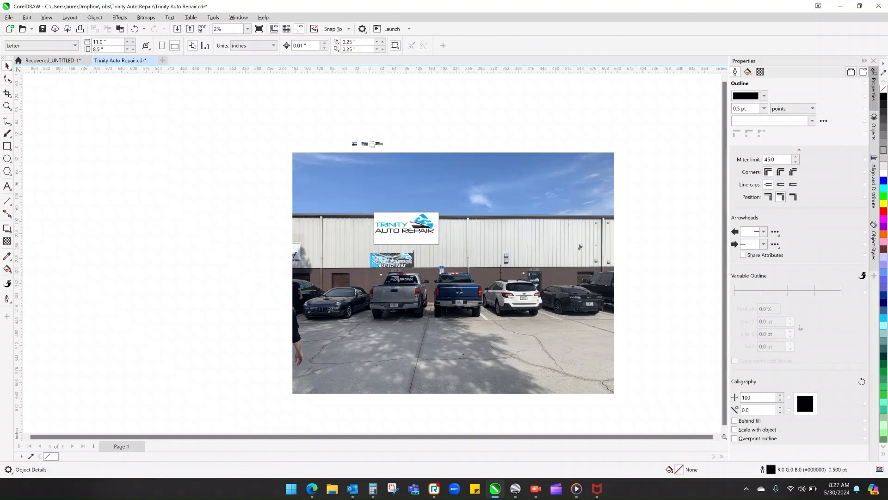
pyautogui.hotkey('ctrl', 'z')
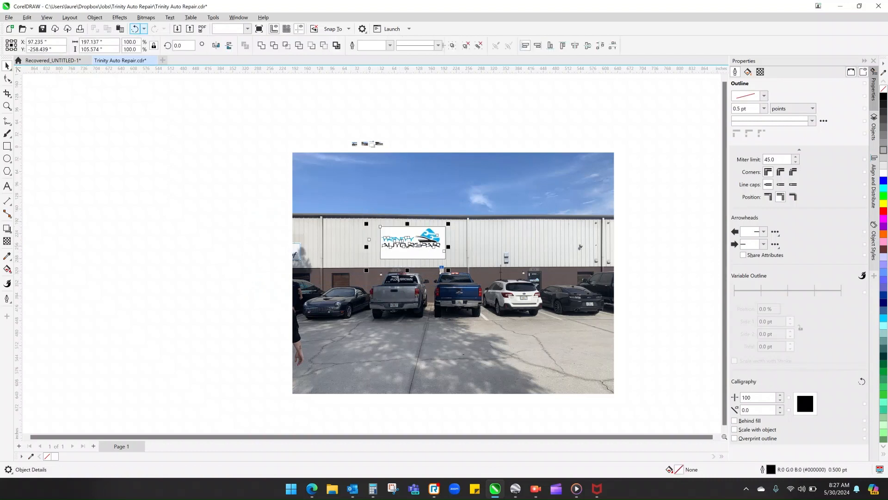
pyautogui.press('Escape')
pyautogui.moveTo(413, 252); pyautogui.dragTo(438, 248)
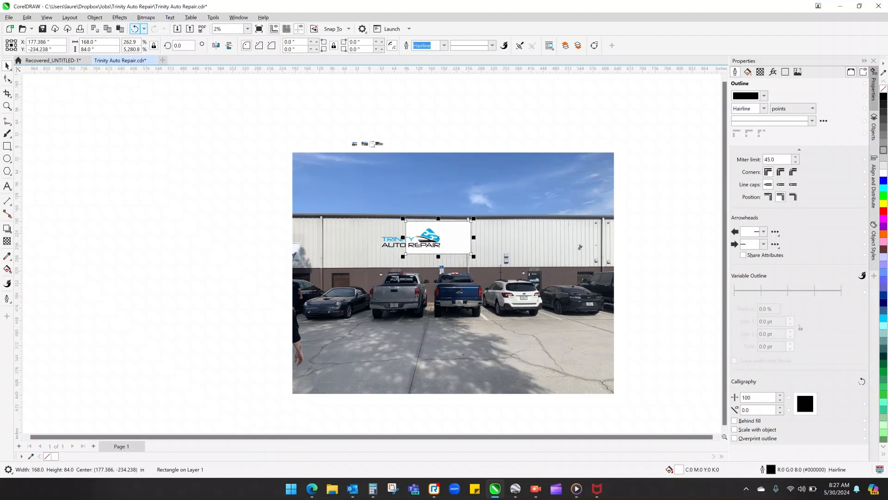
pyautogui.click(135, 29)
pyautogui.press('Escape')
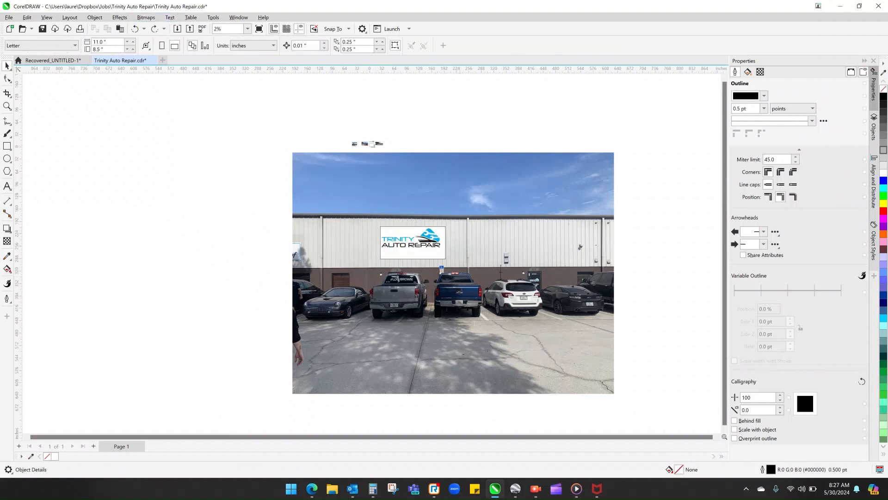
# - Group the Trinity Auto Repair logo with its white 168 x 84 inch panel and move the group to about X 45, Y -241 inches on the wall
pyautogui.moveTo(379, 145); pyautogui.dragTo(460, 261)
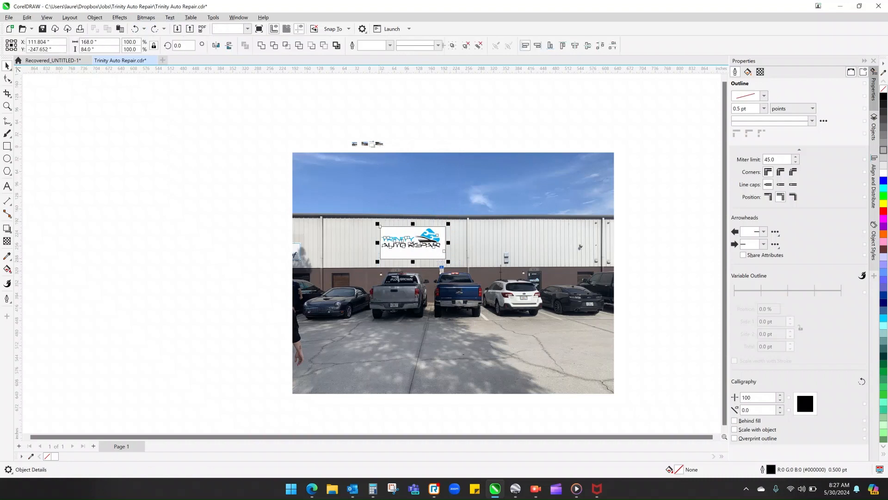
pyautogui.hotkey('ctrl', 'g')
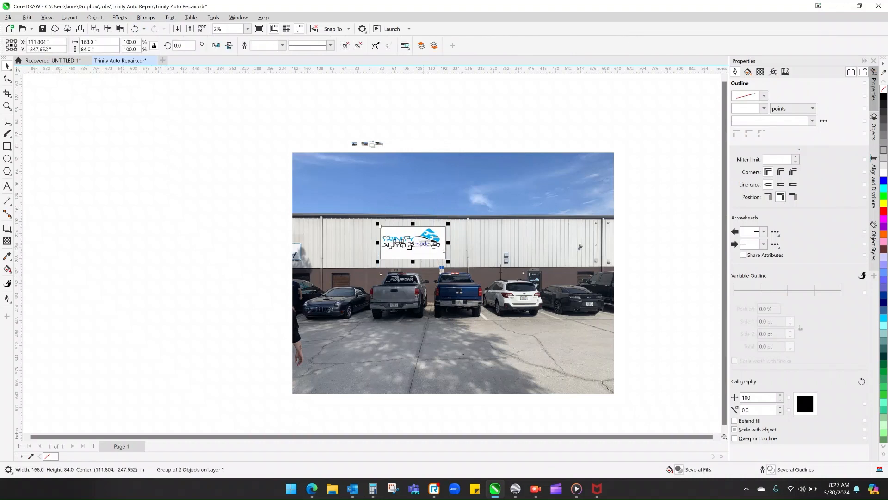
pyautogui.press('Escape')
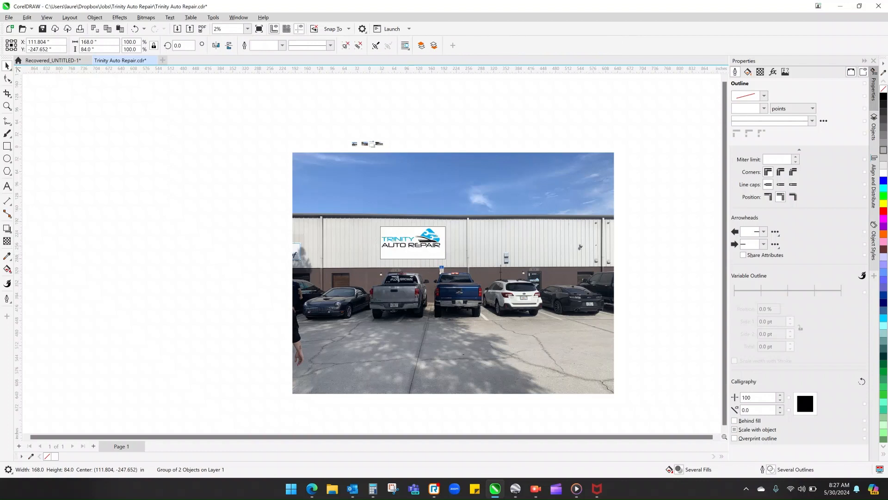
pyautogui.moveTo(229, 262); pyautogui.dragTo(634, 357)
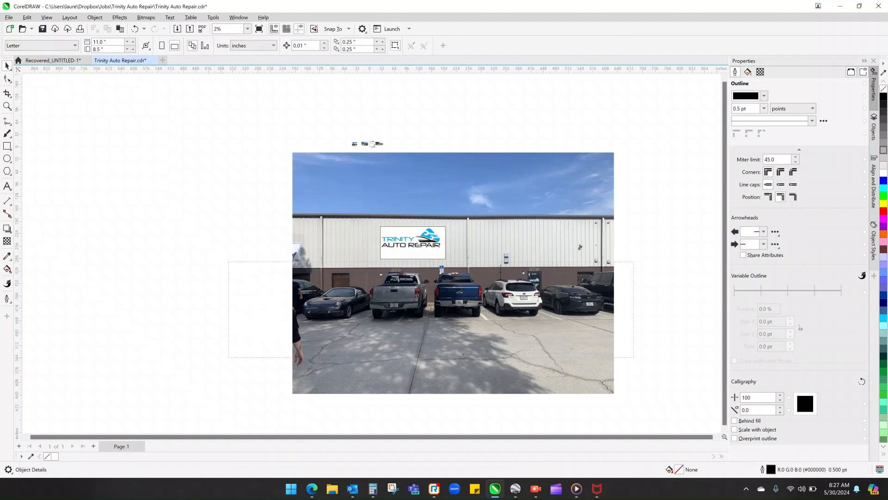
pyautogui.moveTo(612, 404); pyautogui.dragTo(225, 315)
pyautogui.moveTo(449, 262); pyautogui.dragTo(392, 242)
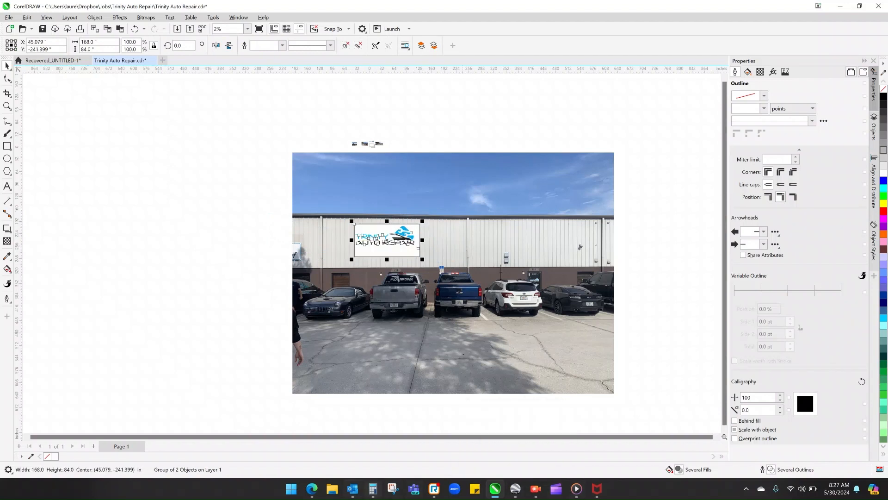
# - Switch to Calculator and clear the previous calculation
pyautogui.click(373, 489)
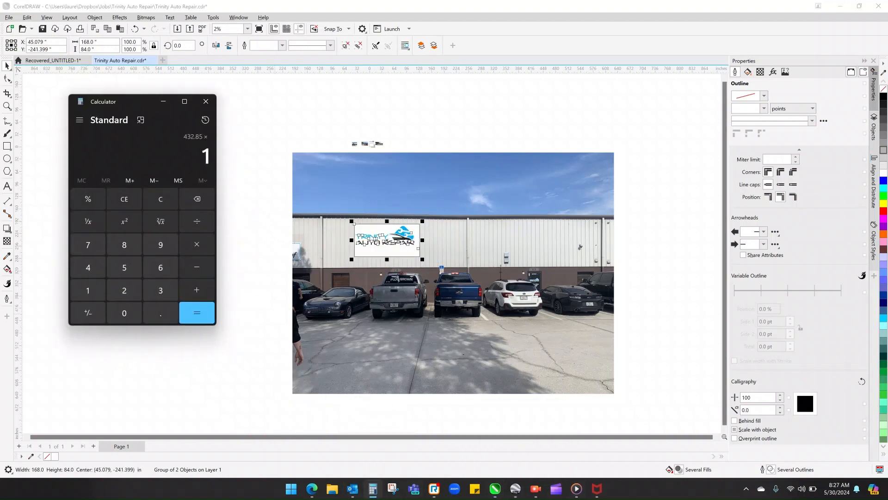
pyautogui.click(124, 199)
pyautogui.click(160, 199)
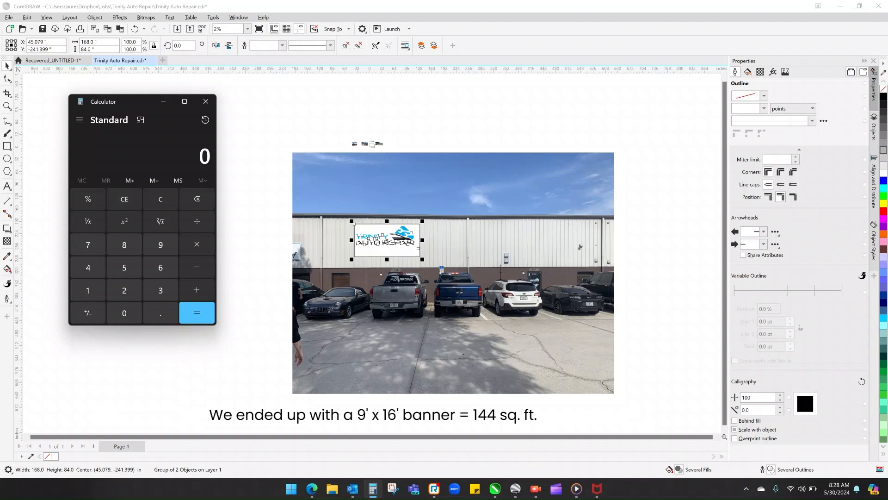
# - Return to CorelDRAW and set the Trinity Auto Repair sign group's height to 24 inches, keeping its proportions
pyautogui.click(662, 245)
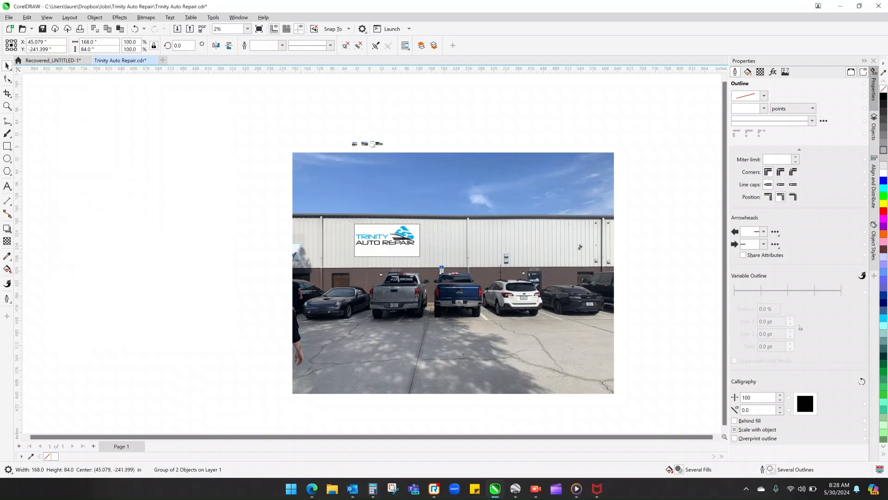
pyautogui.click(386, 239)
pyautogui.click(87, 49)
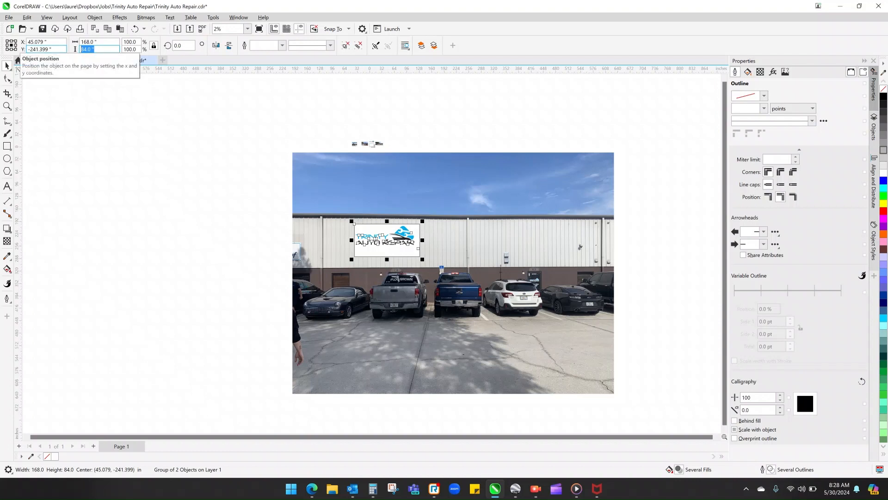
pyautogui.write('24')
pyautogui.press('Return')
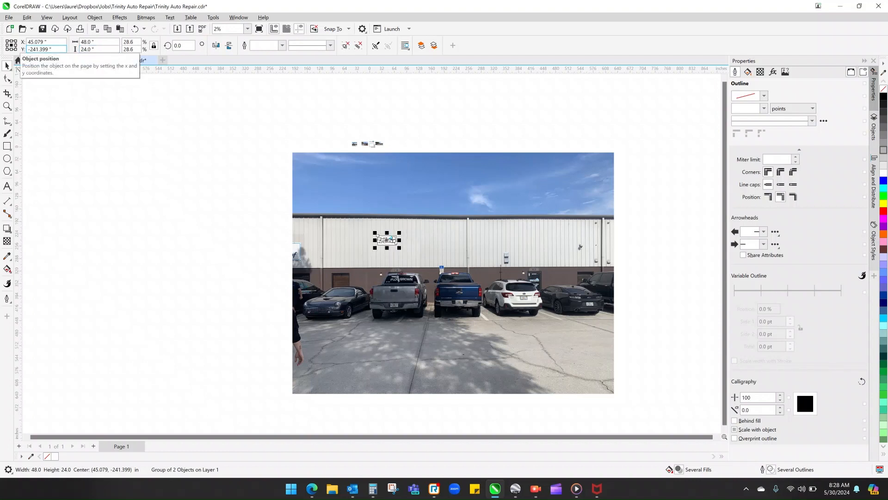
pyautogui.press('Escape')
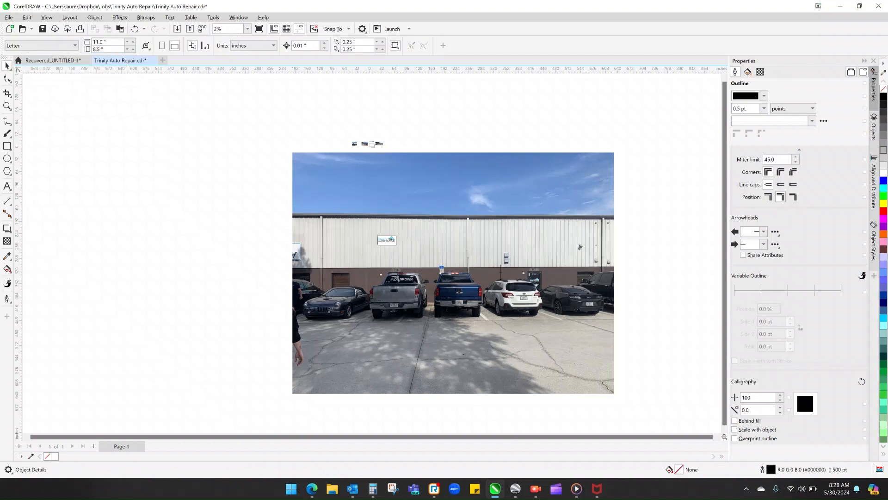
# - Enlarge the sign group freehand on the wall to about 311 x 156 inches
pyautogui.click(392, 240)
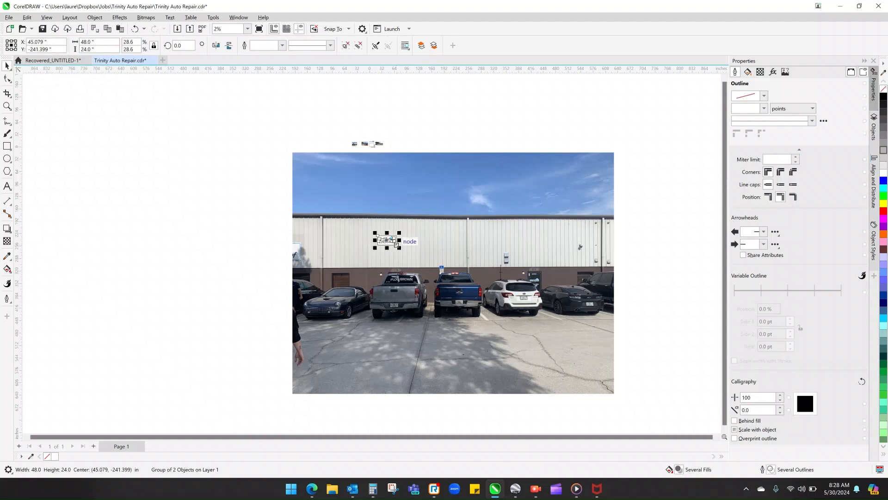
pyautogui.moveTo(399, 247); pyautogui.dragTo(501, 298)
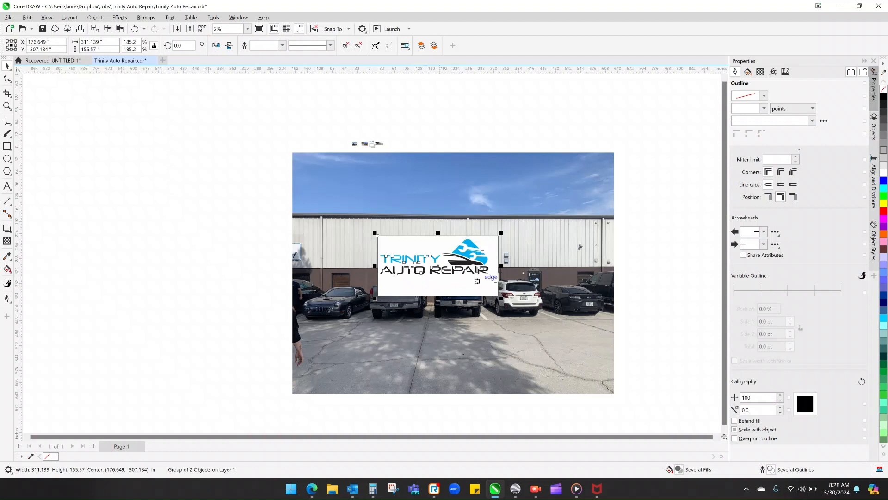
# - Set the sign group's height to 24 inches and move it up the wall to about X 88, Y -258 inches
pyautogui.click(99, 49)
pyautogui.doubleClick(99, 49)
pyautogui.write('2')
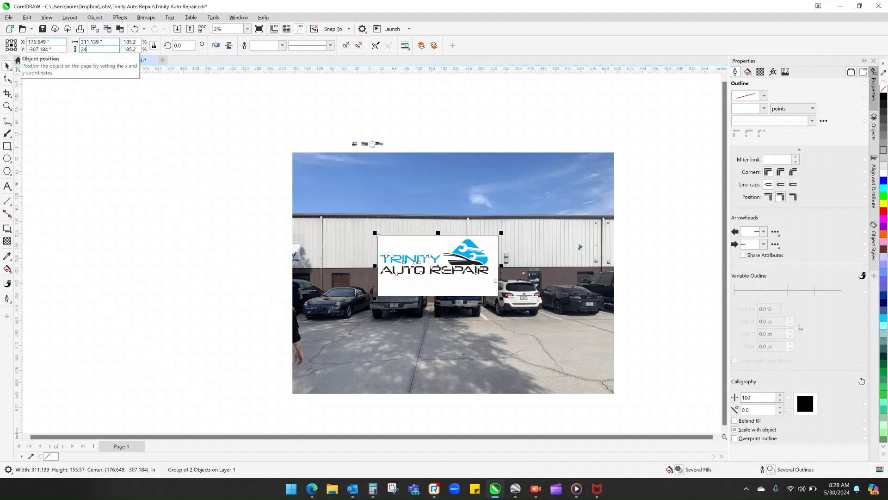
pyautogui.write('4')
pyautogui.press('Return')
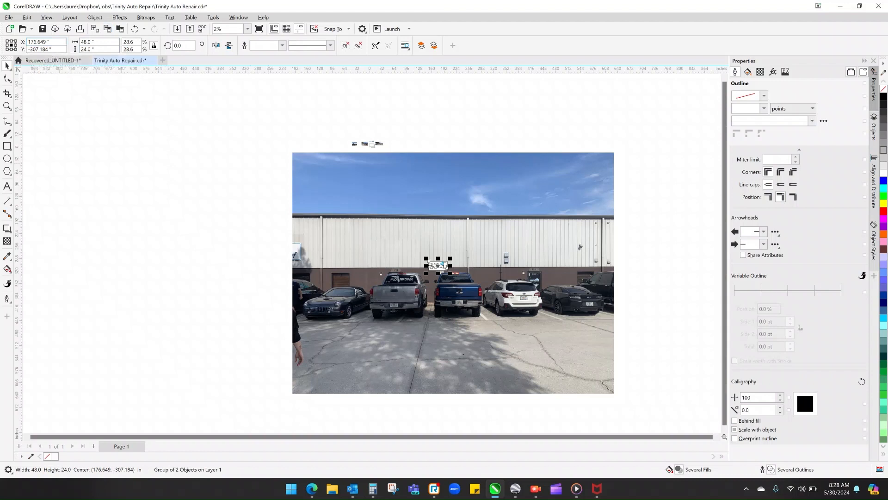
pyautogui.moveTo(443, 265); pyautogui.dragTo(409, 246)
# - Switch to Calculator and work out the small sign's area as 2 x 4 feet
pyautogui.click(373, 489)
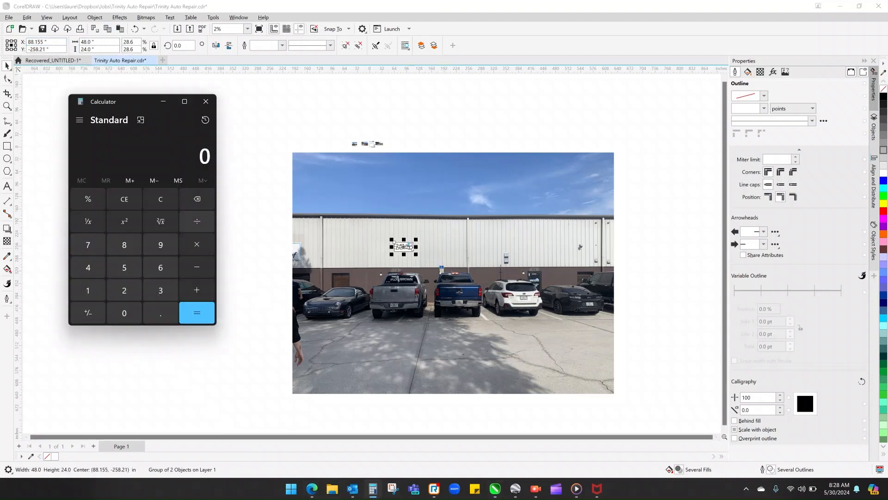
pyautogui.write('2*4')
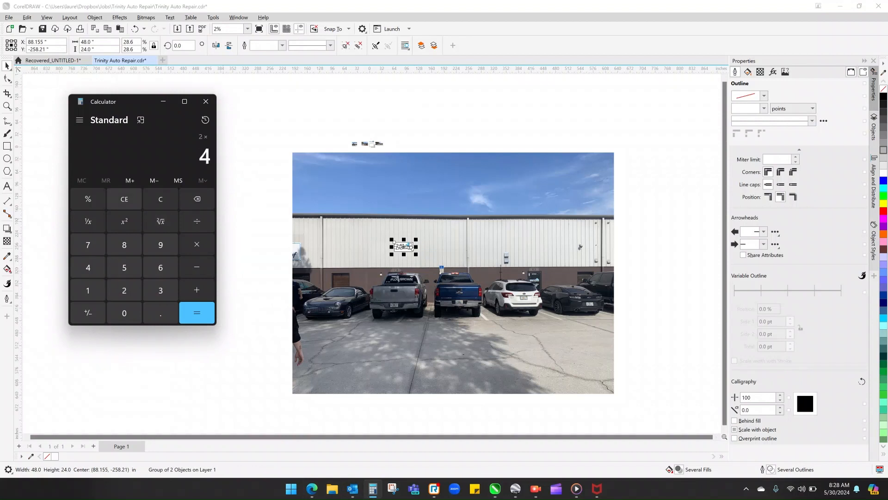
pyautogui.press('Return')
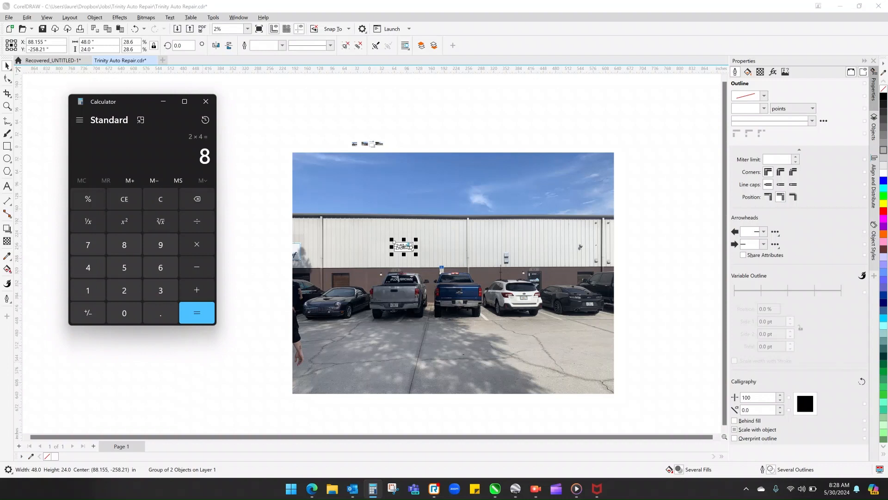
# - Set the sign group's height to 60 inches in CorelDRAW and calculate its area in Calculator as 5 x 10 feet
pyautogui.click(87, 49)
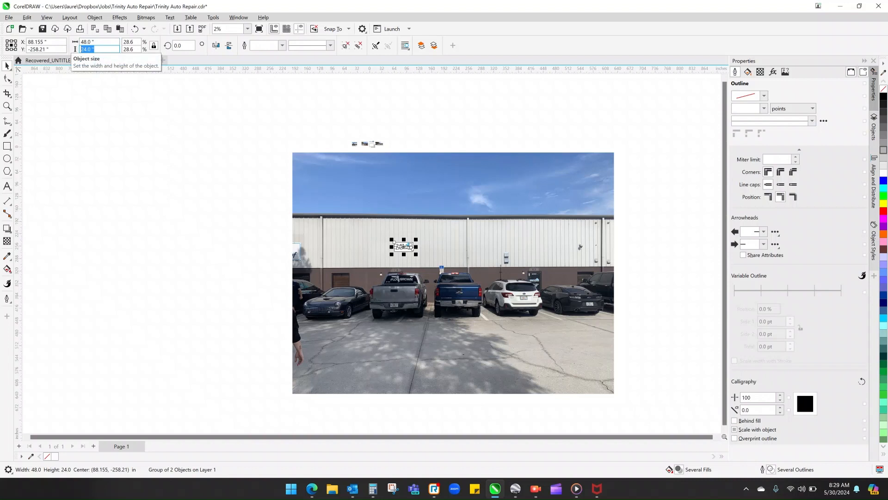
pyautogui.write('60')
pyautogui.press('Return')
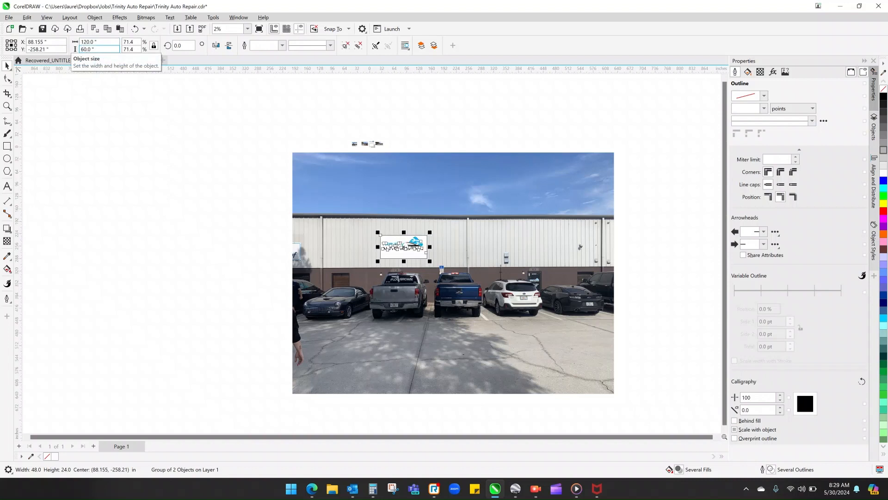
pyautogui.click(373, 489)
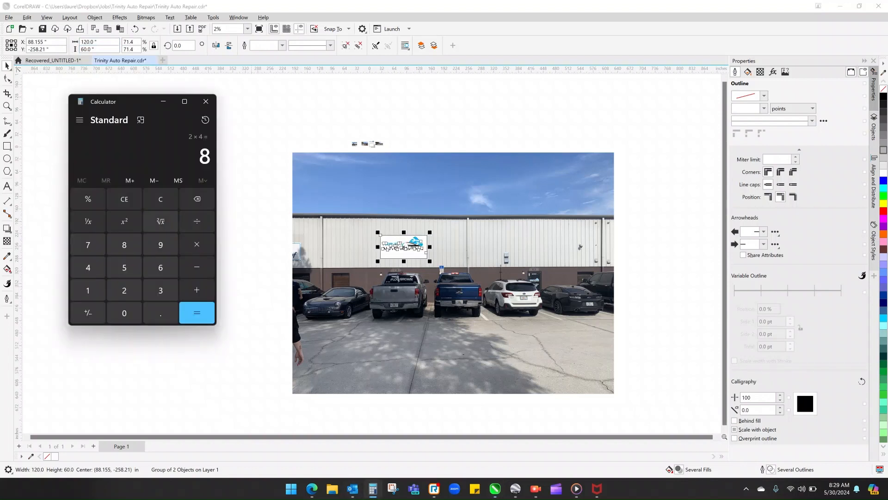
pyautogui.click(125, 199)
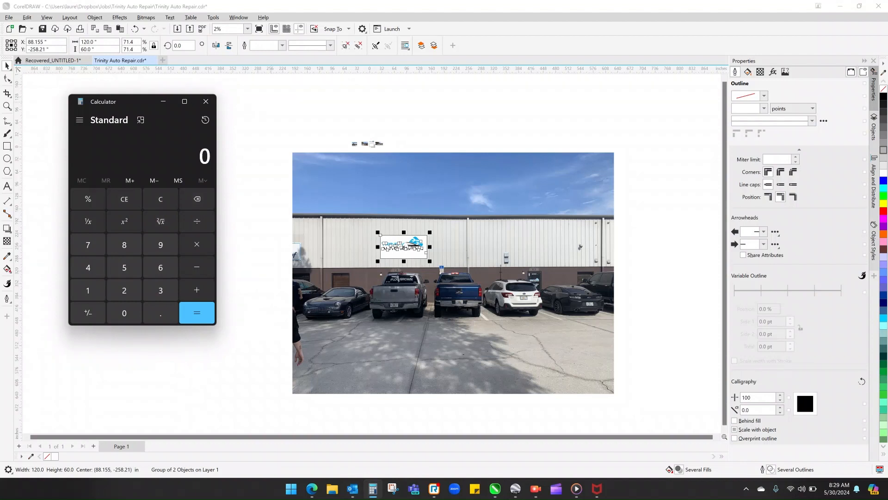
pyautogui.write('5*10')
pyautogui.press('Return')
# - Set the sign group's height to 96 inches in CorelDRAW, keeping its proportions
pyautogui.doubleClick(88, 49)
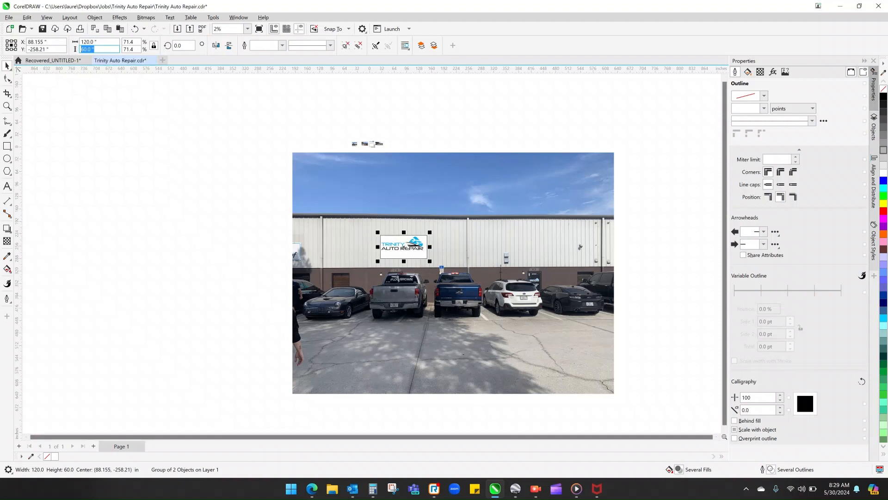
pyautogui.write('96')
pyautogui.press('Return')
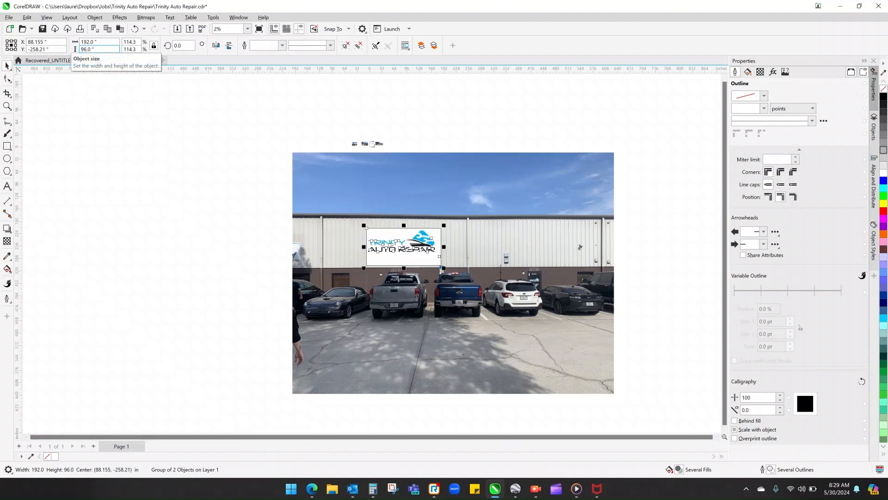
# - In Calculator, convert the sign's 96 and 192 inch sides to feet by dividing by 12, and multiply the width by 8
pyautogui.click(373, 488)
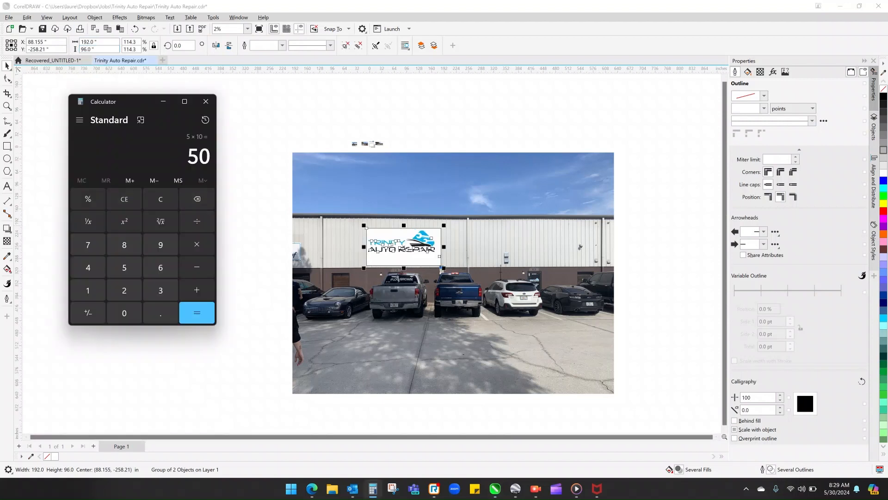
pyautogui.press('Escape')
pyautogui.write('96/12')
pyautogui.press('Return')
pyautogui.click(124, 199)
pyautogui.write('192/12')
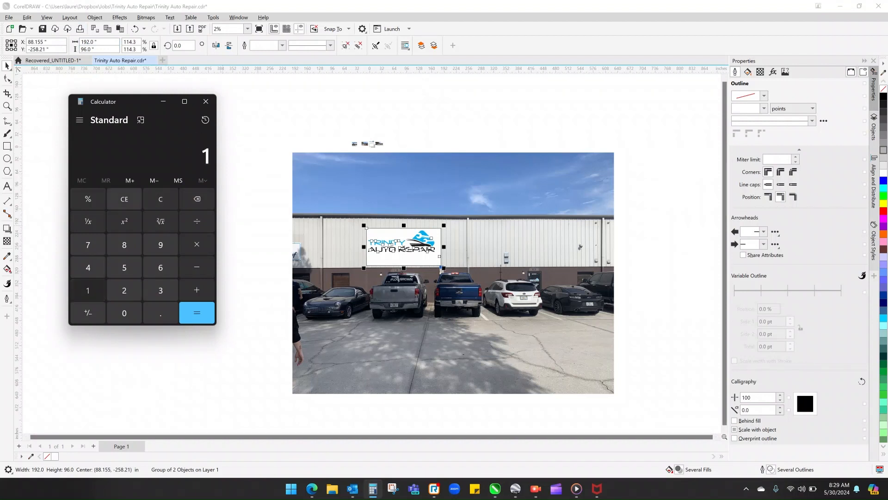
pyautogui.press('Return')
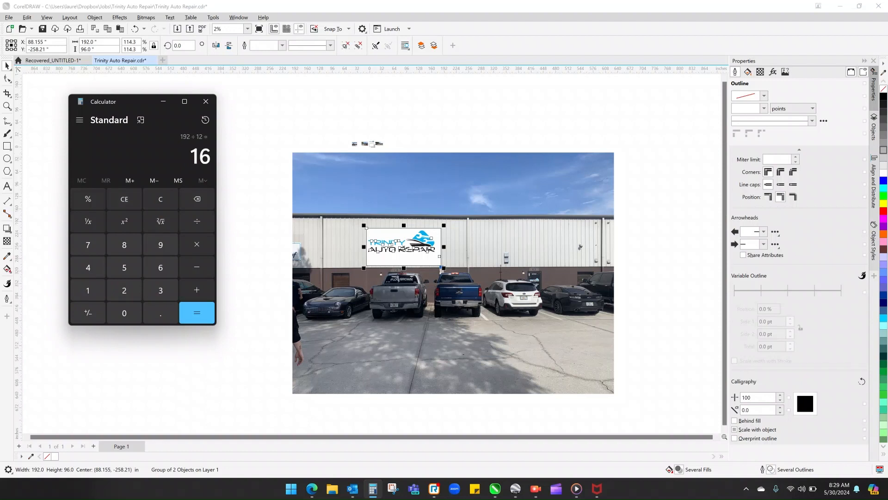
pyautogui.write('*8')
pyautogui.press('Return')
# - Move the sign group to about X 100, Y -247 inches and set its height to 84 inches, calculated as 7 x 12
pyautogui.moveTo(405, 247); pyautogui.dragTo(412, 240)
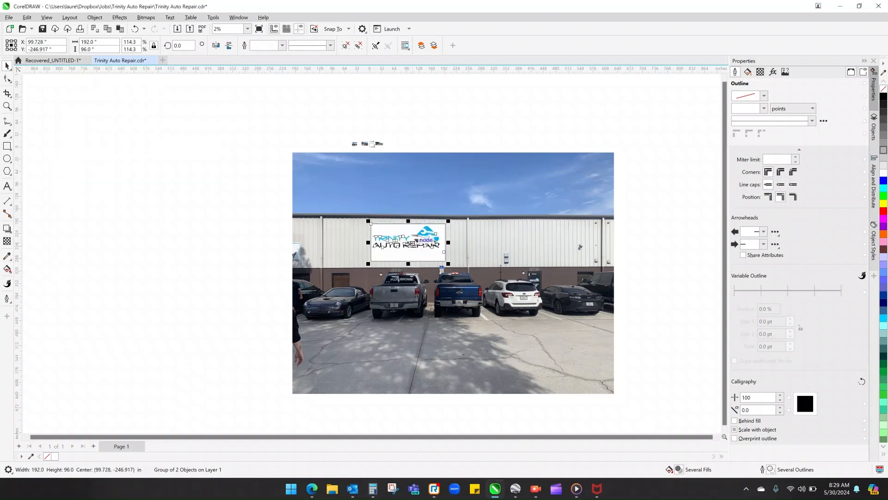
pyautogui.click(373, 488)
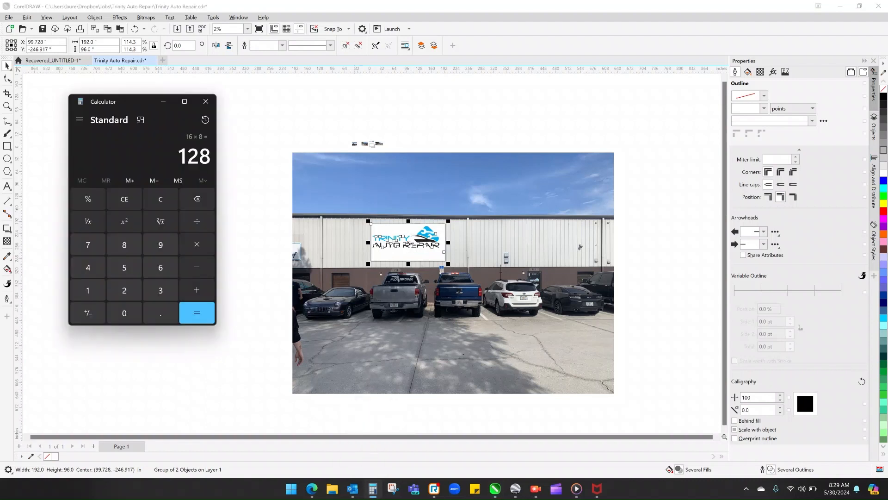
pyautogui.click(124, 199)
pyautogui.write('7*12')
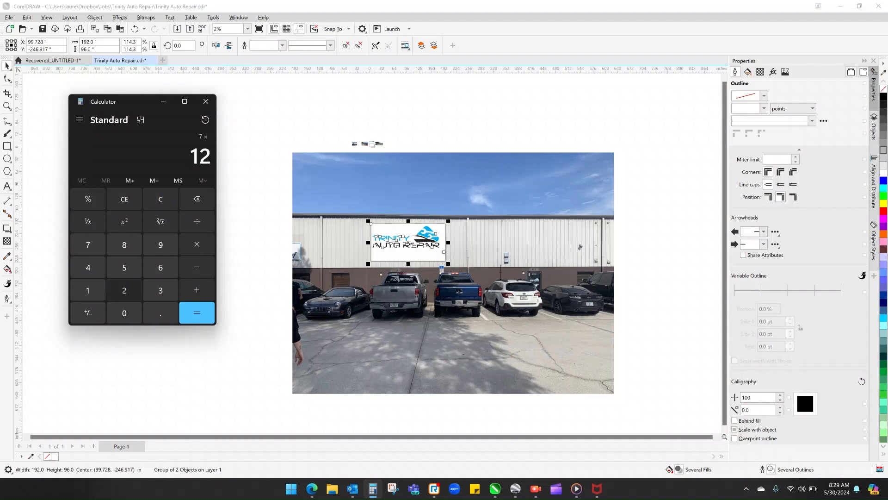
pyautogui.press('Return')
pyautogui.doubleClick(93, 49)
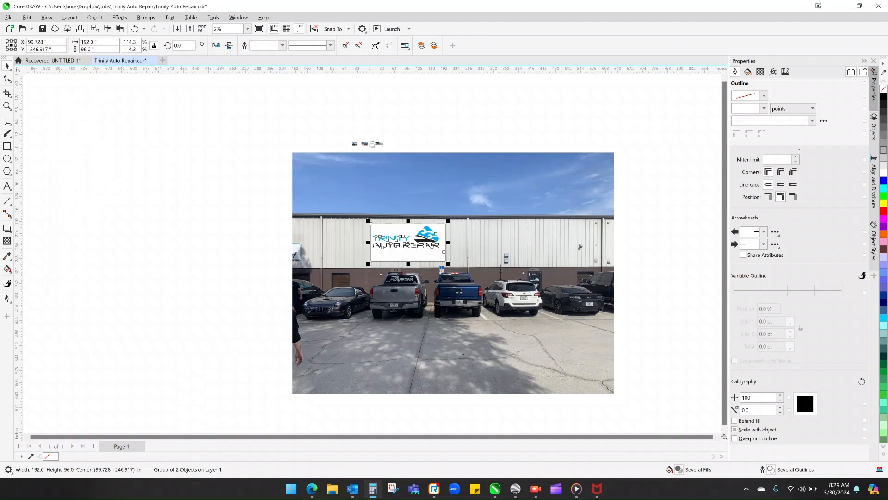
pyautogui.write('84')
pyautogui.press('Return')
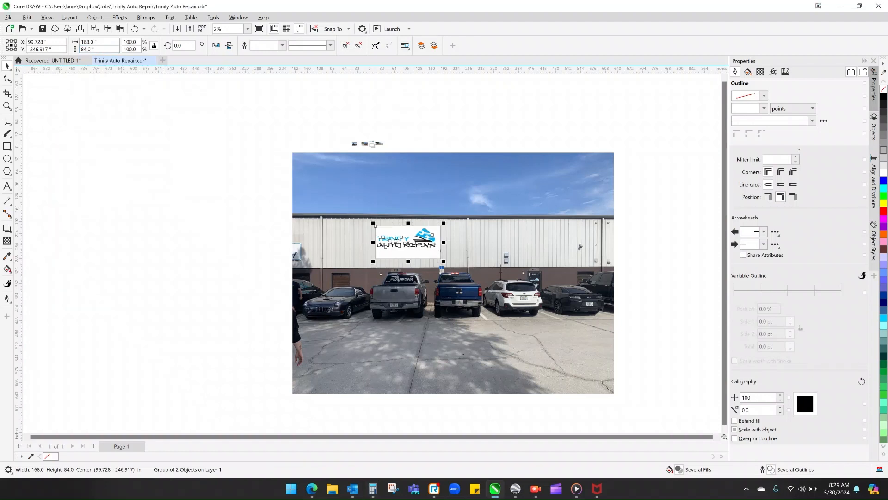
# - In Calculator, divide the sign's 168 inch width by 12 and multiply by 7 to find its area in square feet
pyautogui.click(373, 489)
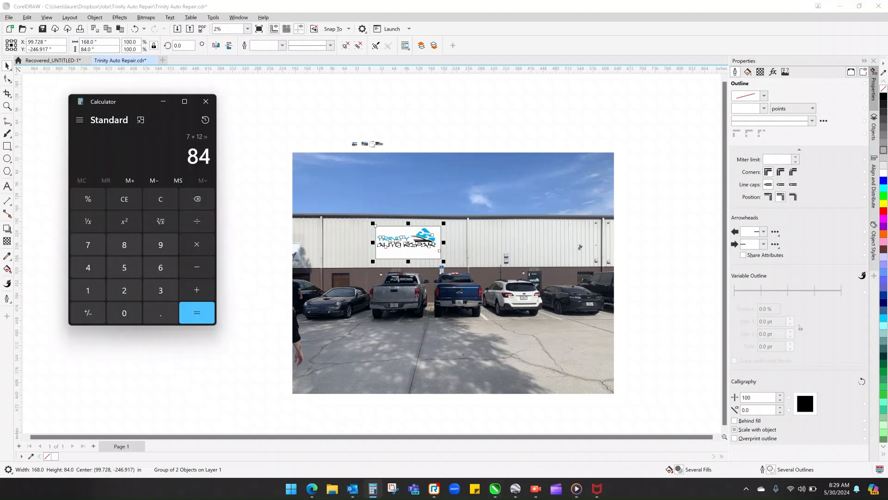
pyautogui.click(125, 199)
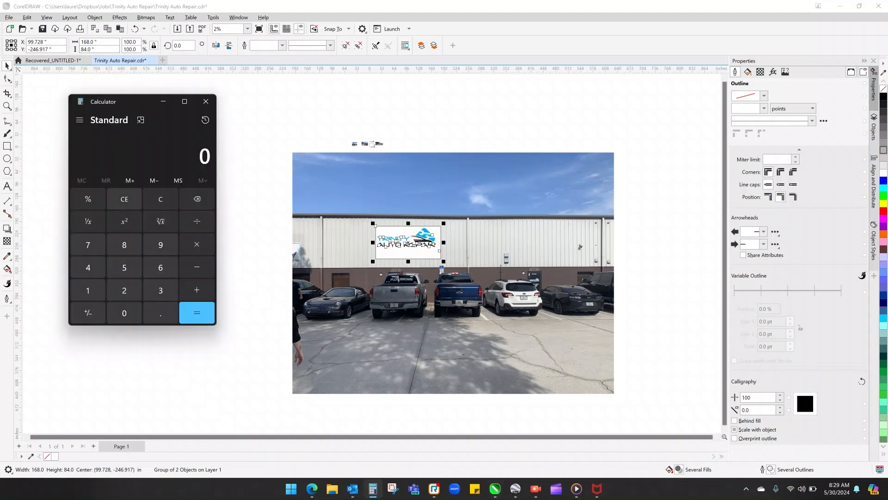
pyautogui.write('168/12')
pyautogui.press('Return')
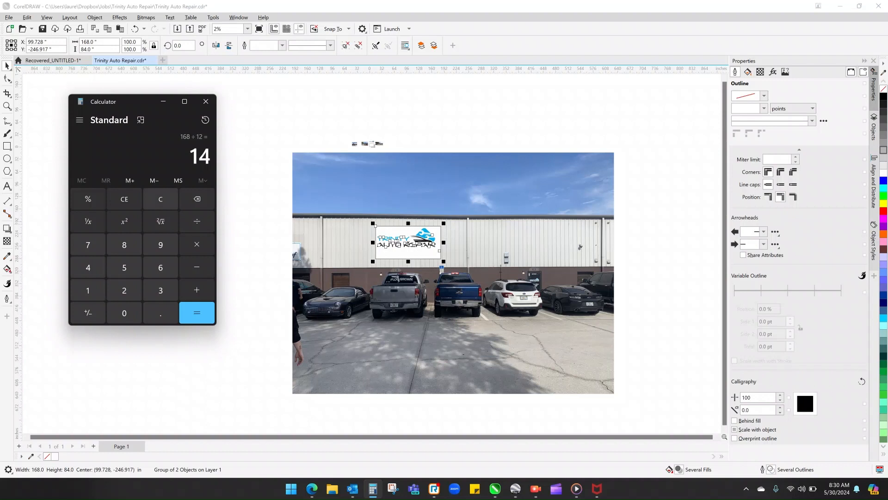
pyautogui.write('*7')
pyautogui.press('Return')
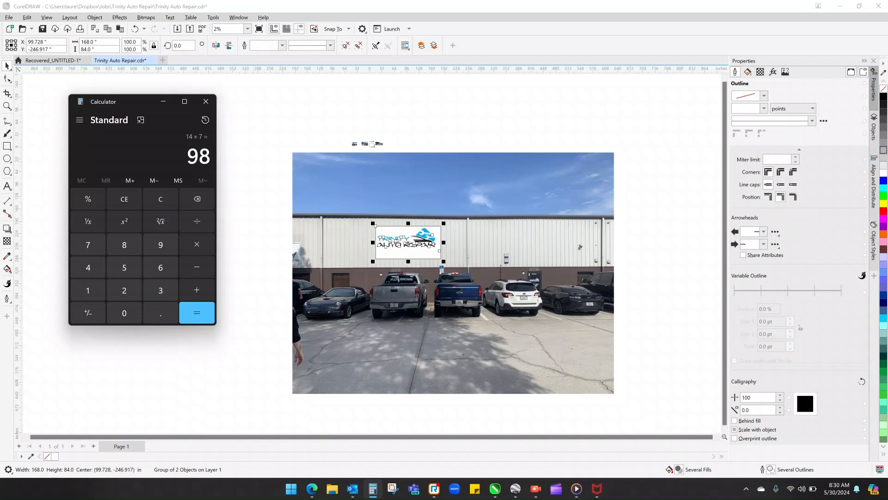
# - Return to CorelDRAW and select the sign group on the wall to review its size and placement
pyautogui.click(249, 176)
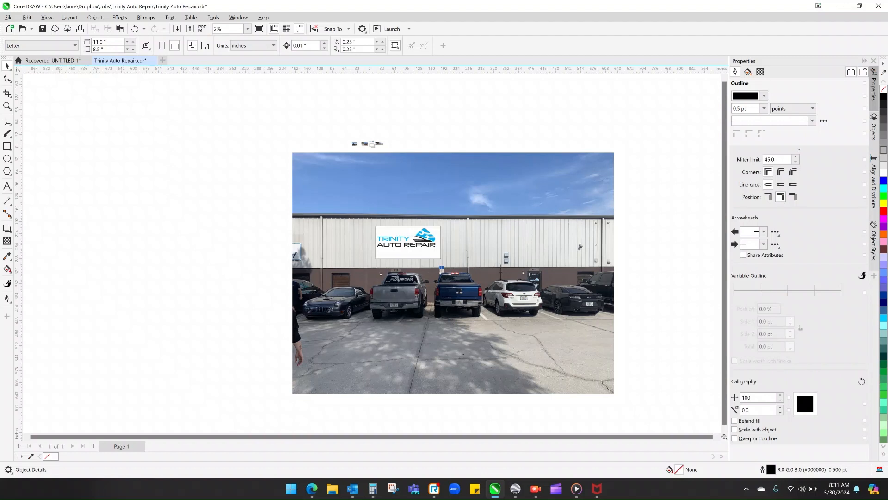
pyautogui.click(408, 242)
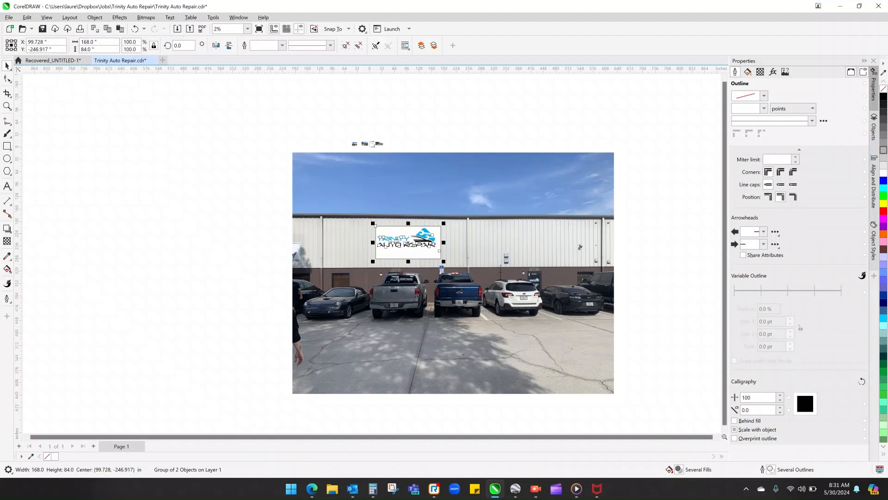
pyautogui.press('Escape')
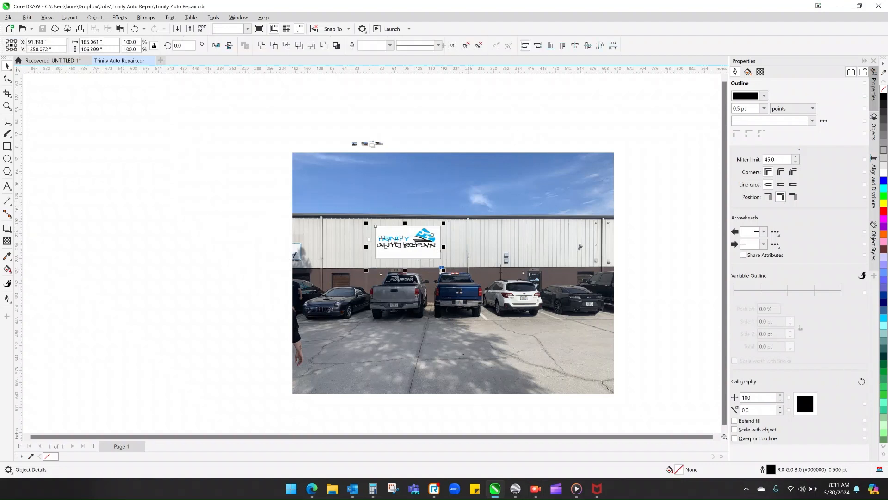
# - Enlarge the small street-view screenshot above the building photo to about 798 x 354 inches
pyautogui.click(378, 144)
pyautogui.moveTo(386, 149); pyautogui.dragTo(686, 279)
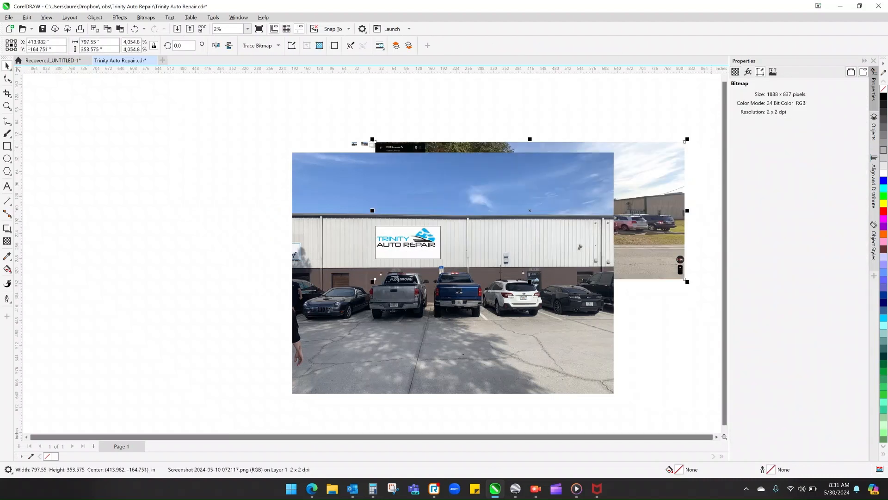
# - Place the street-view screenshot at about X -394, Y -213 inches and shift the building mockup away from it to about X 491, Y -101
pyautogui.moveTo(648, 199); pyautogui.dragTo(280, 132)
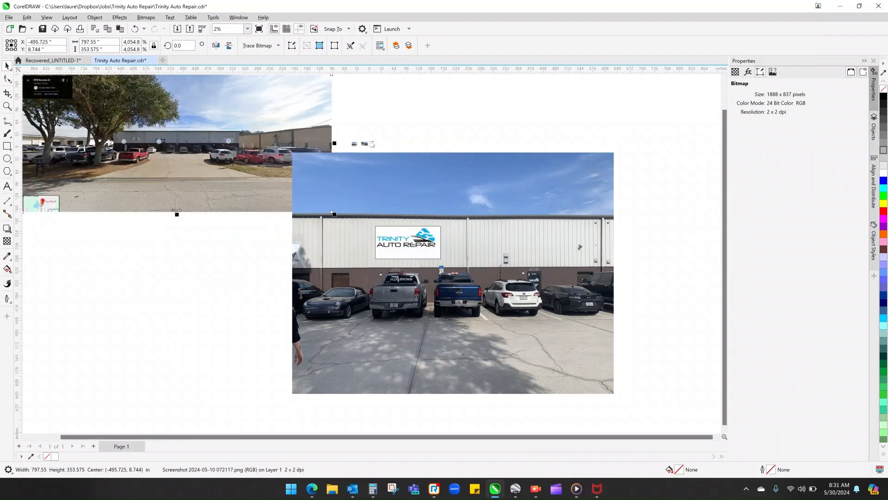
pyautogui.click(463, 277)
pyautogui.moveTo(640, 409); pyautogui.dragTo(401, 65)
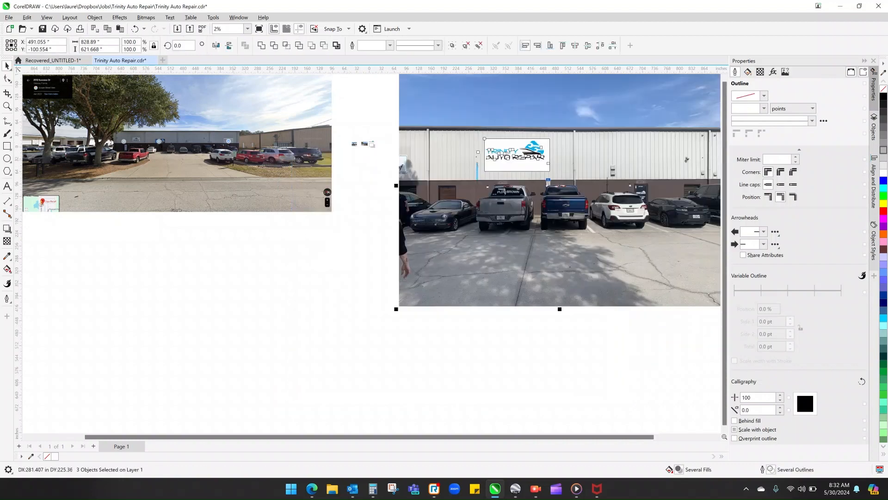
pyautogui.scroll(6, 363, 142)
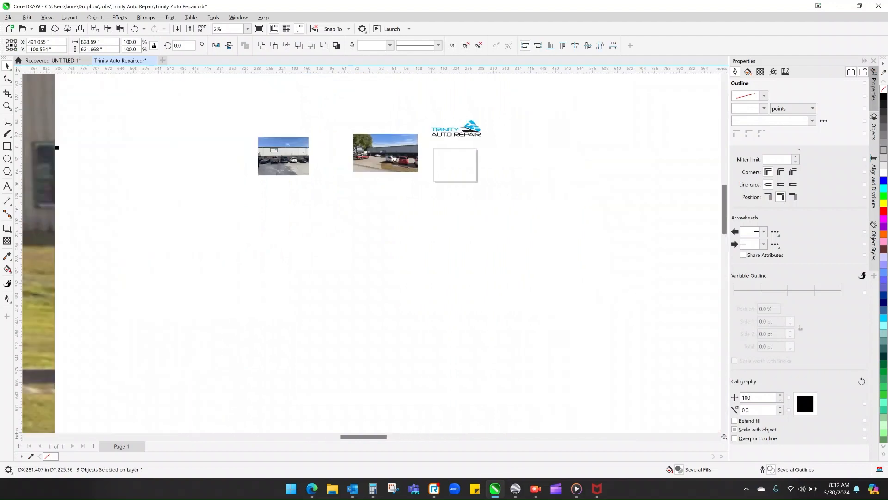
pyautogui.scroll(-4, 381, 152)
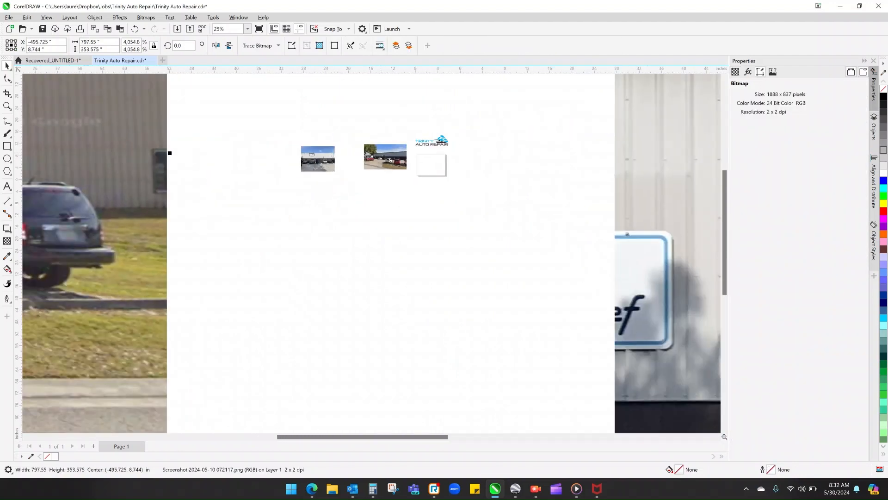
pyautogui.scroll(-3, 349, 174)
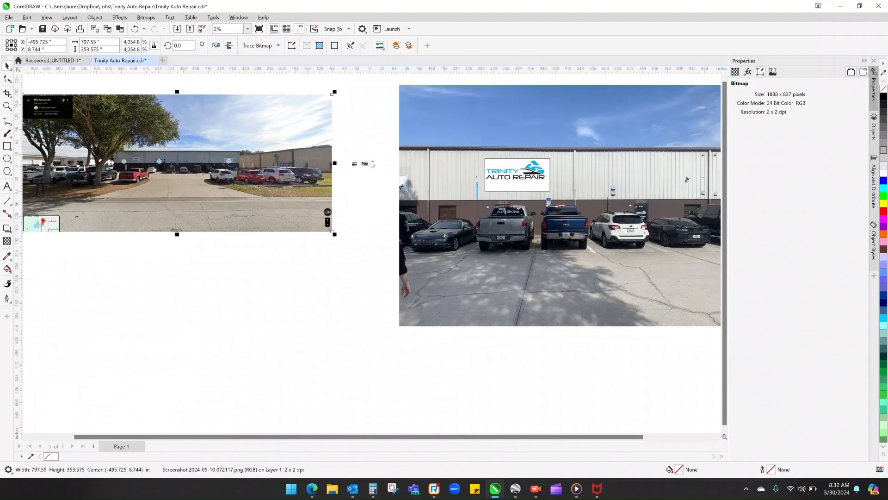
pyautogui.moveTo(332, 95); pyautogui.dragTo(371, 181)
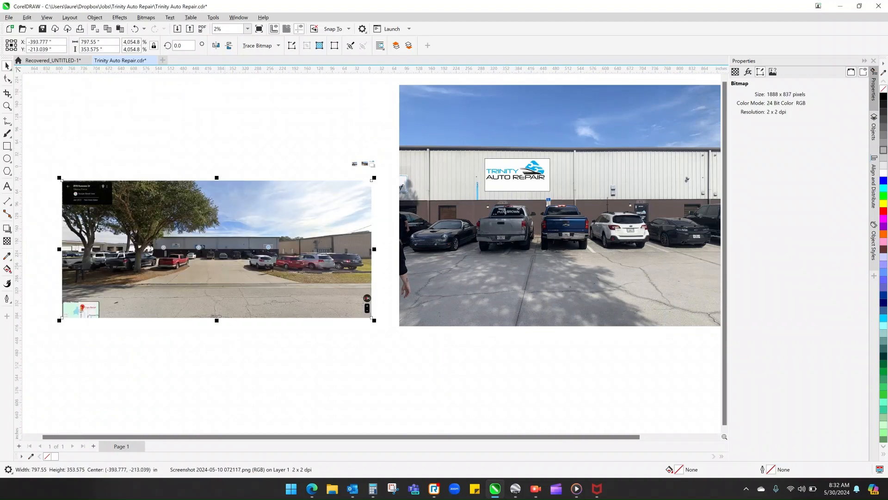
# - Crop the street-view screenshot around the building to about 406 x 188 inches and move it to about X -189, Y -168
pyautogui.scroll(2, 372, 180)
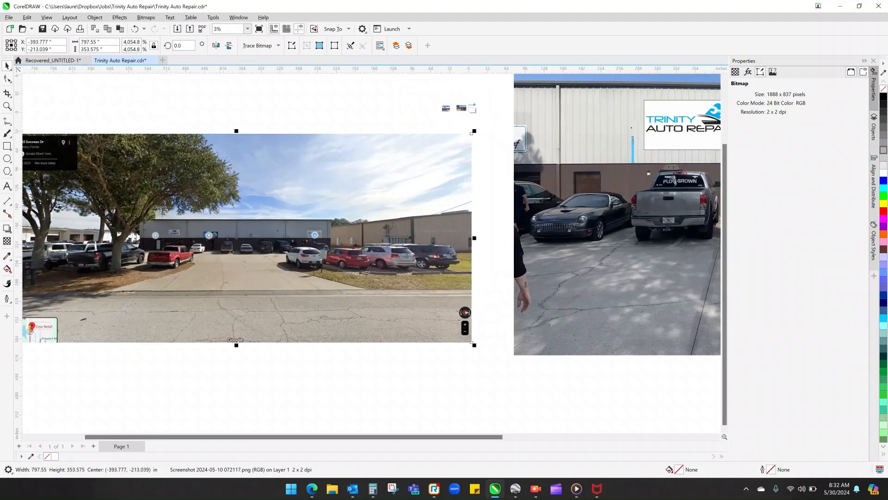
pyautogui.scroll(-1, 188, 215)
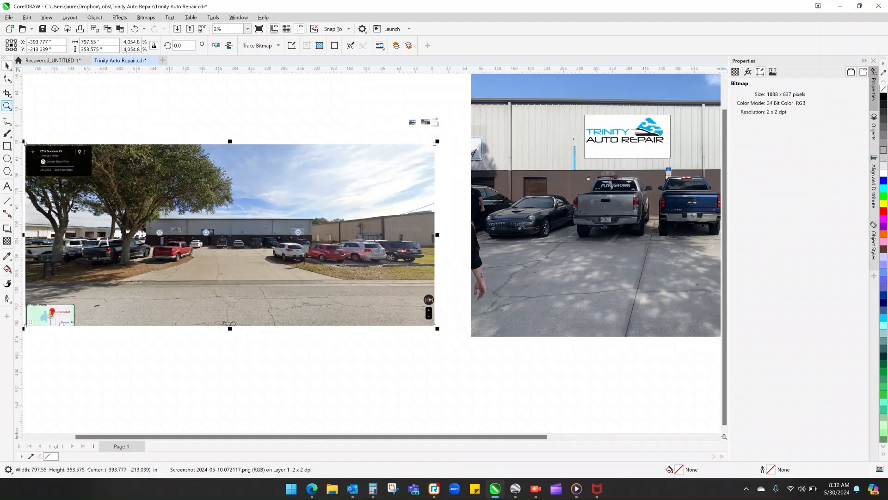
pyautogui.click(7, 93)
pyautogui.click(32, 94)
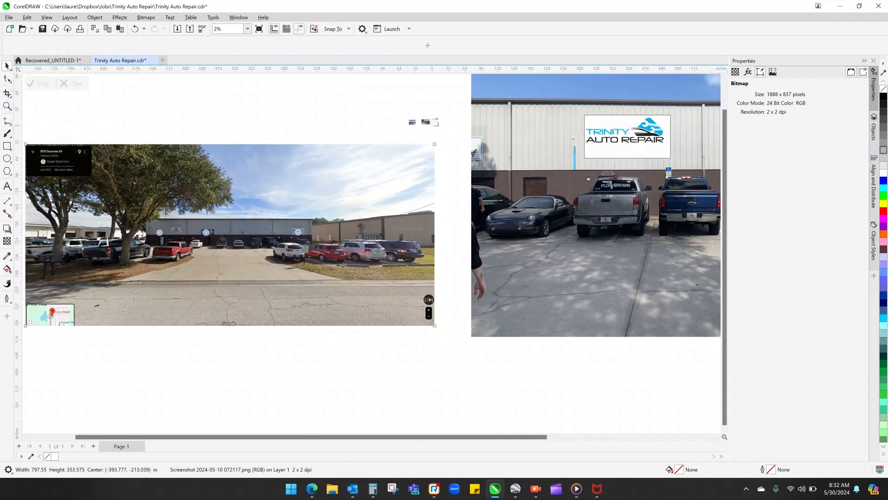
pyautogui.moveTo(124, 192); pyautogui.dragTo(332, 288)
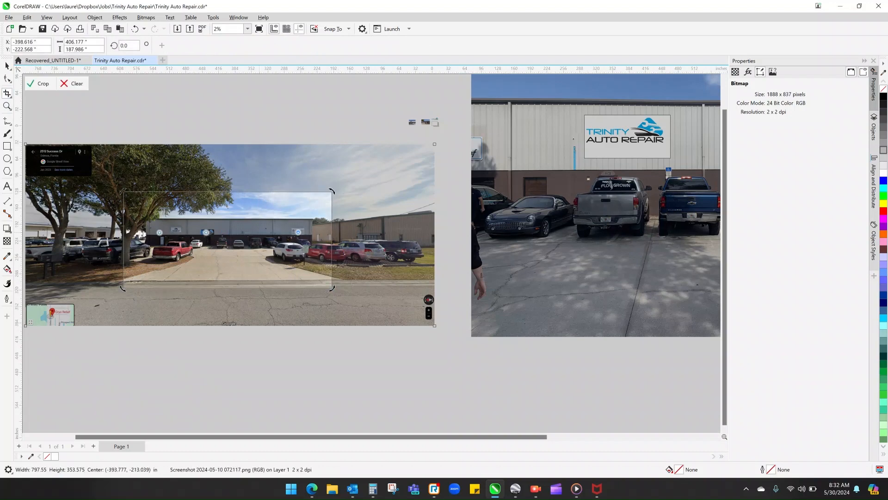
pyautogui.press('Return')
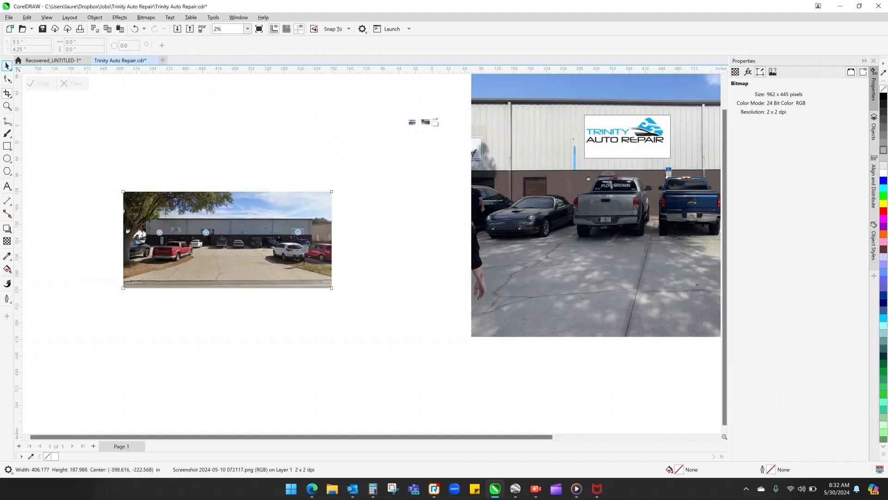
pyautogui.click(7, 66)
pyautogui.moveTo(213, 246); pyautogui.dragTo(320, 217)
# - Copy the Trinity Auto Repair sign group from the mockup and place the duplicate just below the street-view photo, at about X -81, Y -329
pyautogui.click(632, 129)
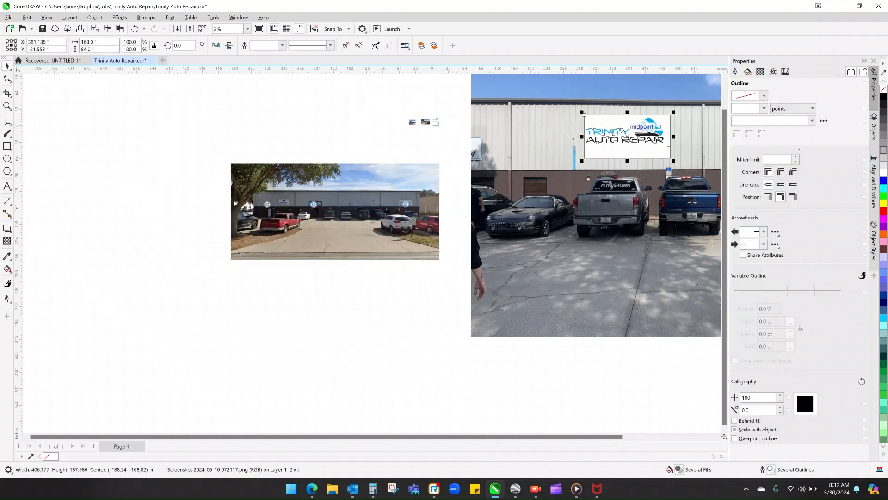
pyautogui.rightClick(623, 139)
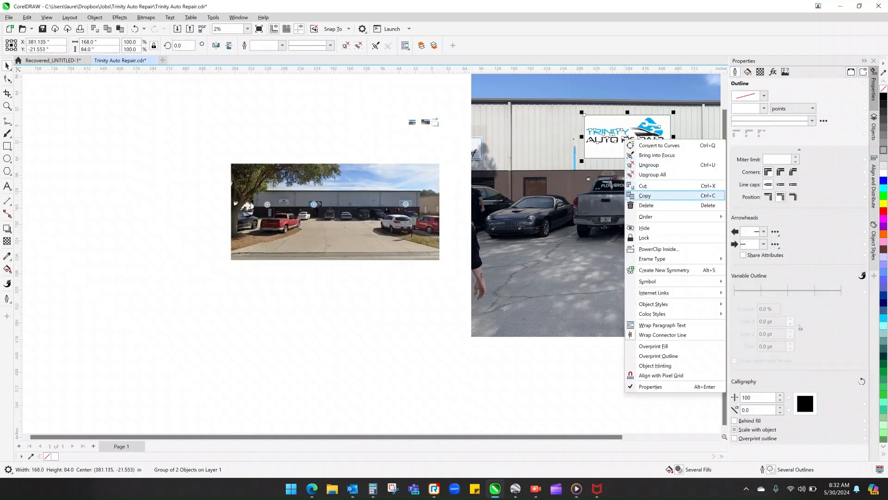
pyautogui.click(641, 195)
pyautogui.rightClick(278, 142)
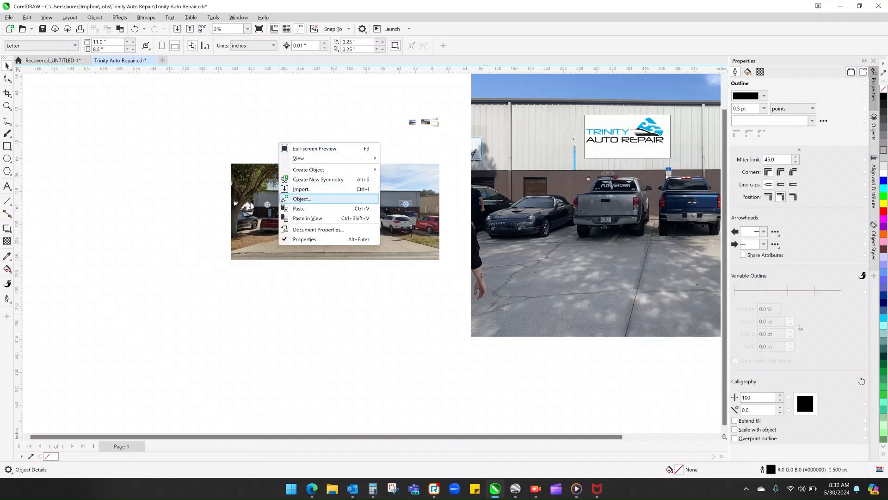
pyautogui.click(303, 208)
pyautogui.moveTo(615, 132); pyautogui.dragTo(378, 289)
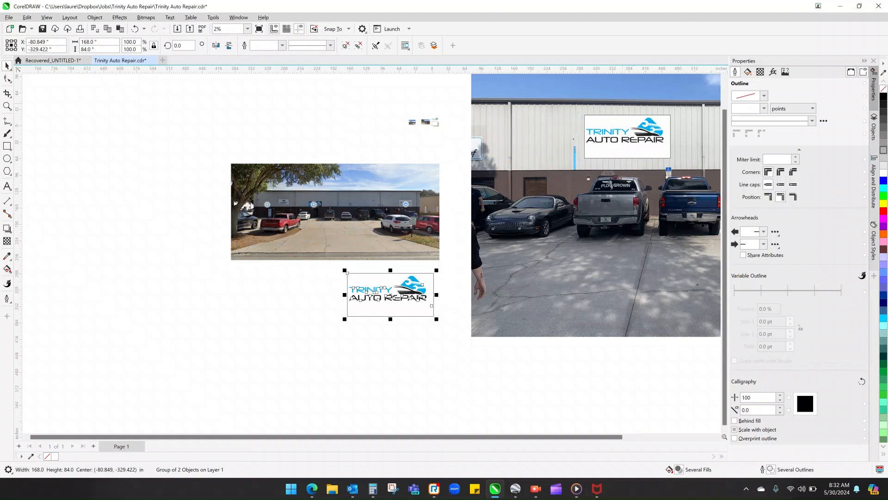
# - Try to crop out a blank wall patch of about 28 x 14 inches above the street-view building's pin-marked sign
pyautogui.scroll(5, 296, 206)
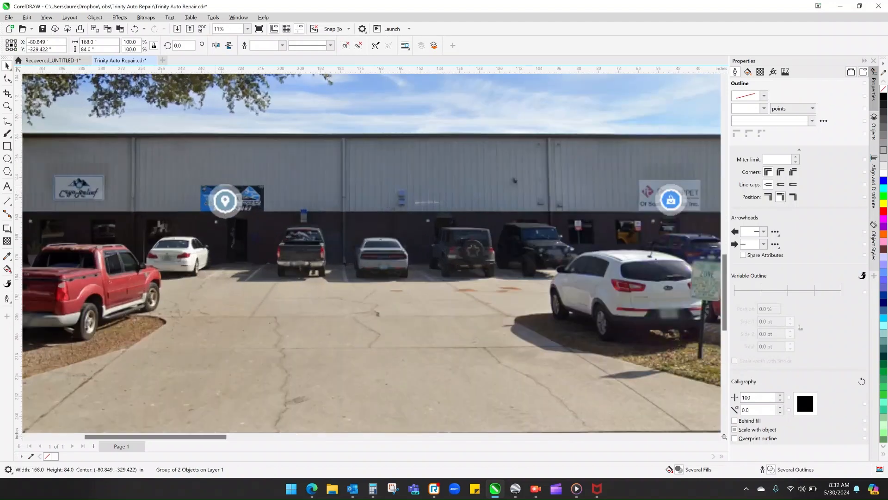
pyautogui.scroll(1, 208, 185)
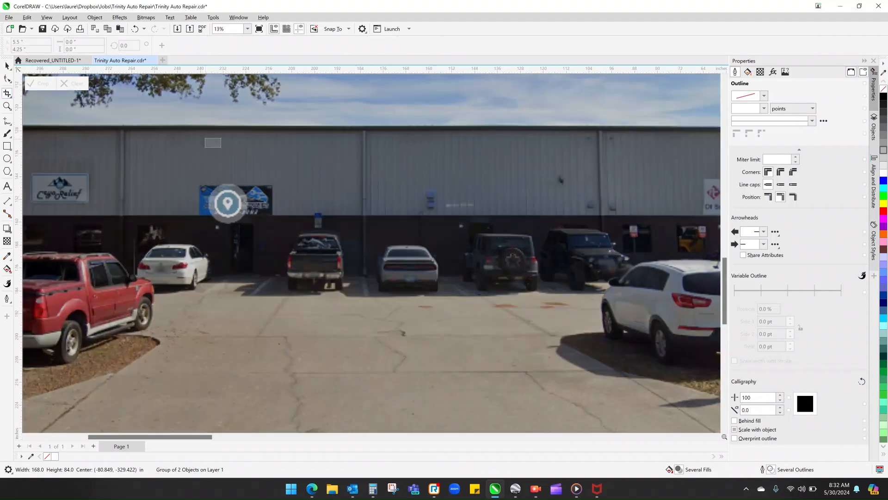
pyautogui.moveTo(204, 138); pyautogui.dragTo(285, 179)
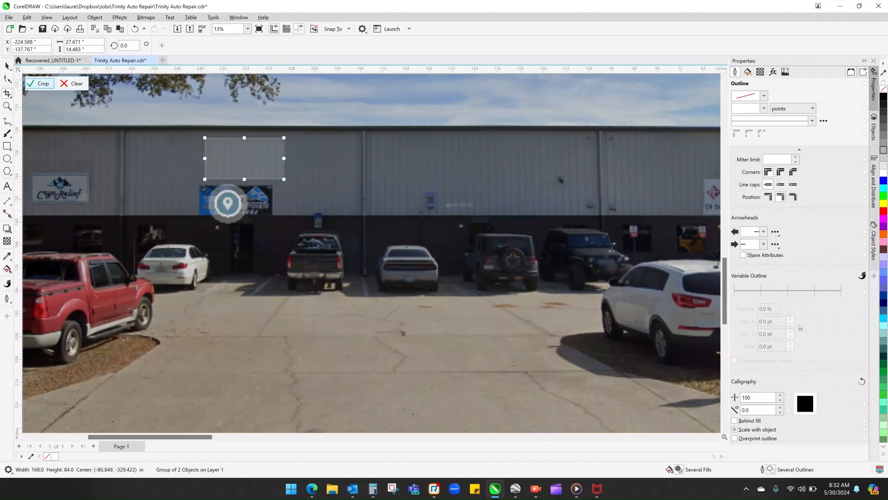
pyautogui.click(40, 84)
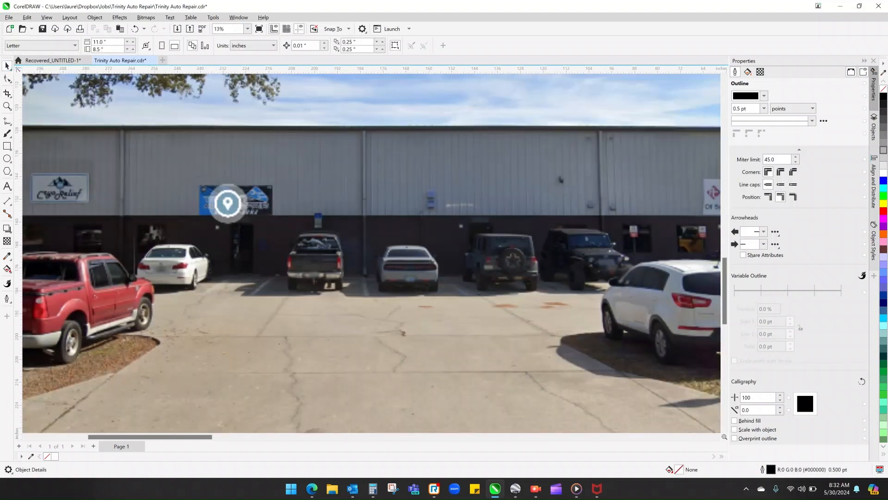
# - Crop the street-view photo to a blank wall patch of about 25 x 12 inches and copy that patch
pyautogui.click(285, 158)
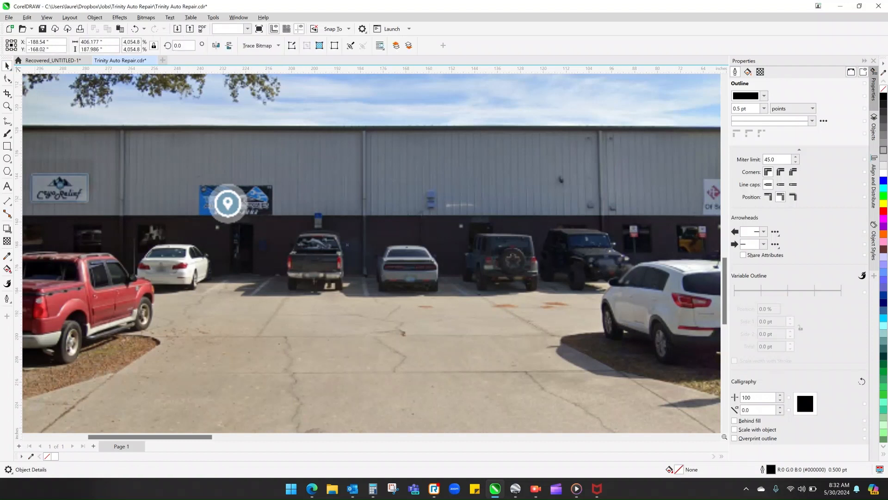
pyautogui.click(7, 94)
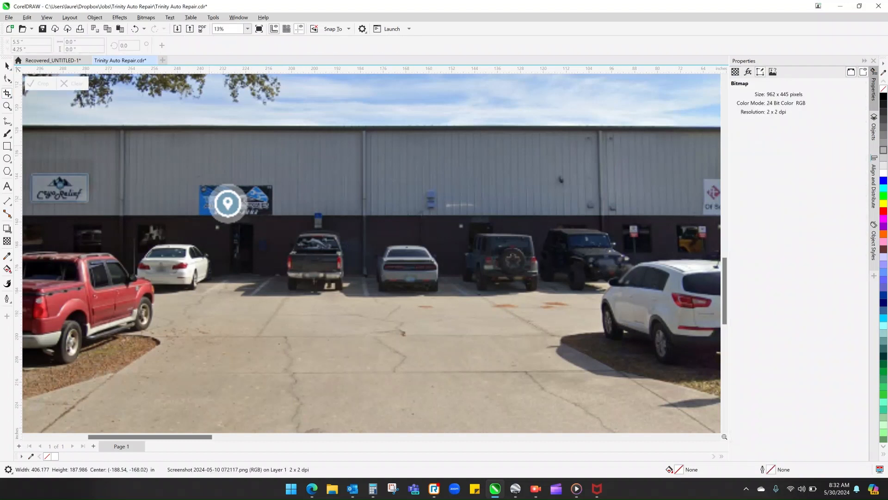
pyautogui.moveTo(211, 143); pyautogui.dragTo(283, 179)
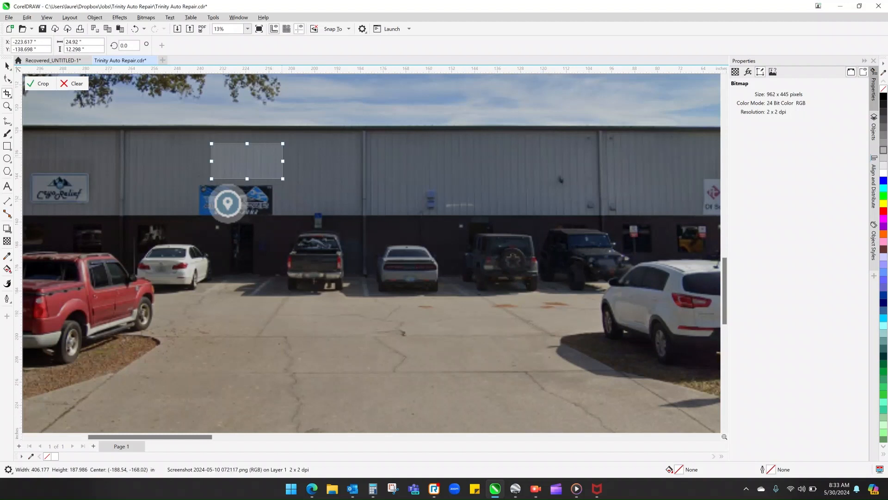
pyautogui.press('Return')
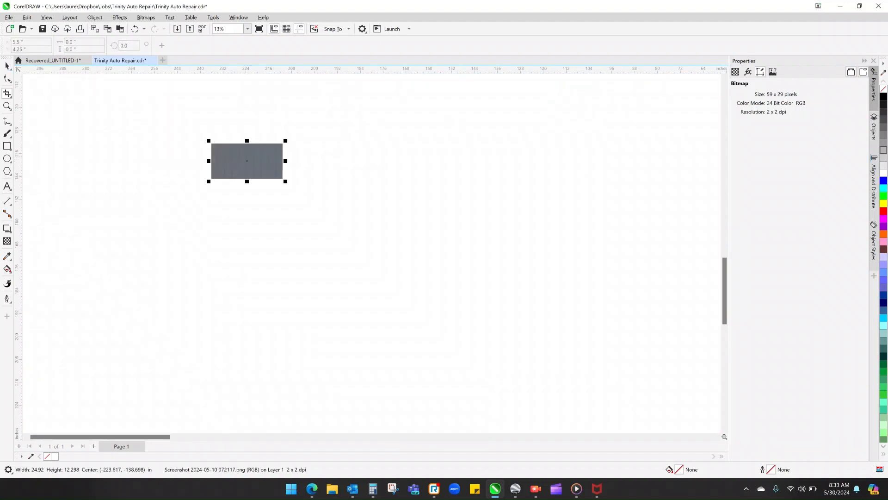
pyautogui.rightClick(256, 166)
pyautogui.click(279, 242)
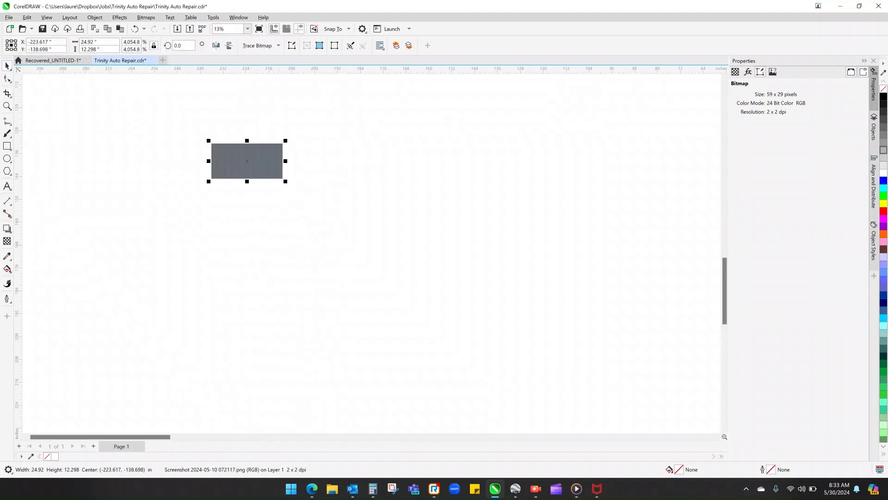
# - Undo the photo crop and cover the existing sign above the white car with the pasted wall patch, widened to about 26.3 inches
pyautogui.click(134, 29)
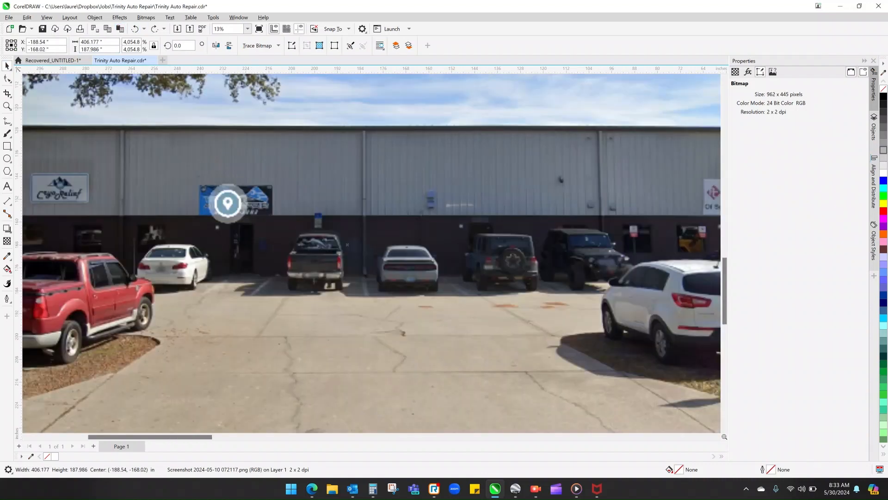
pyautogui.hotkey('ctrl', 'shift', 'z')
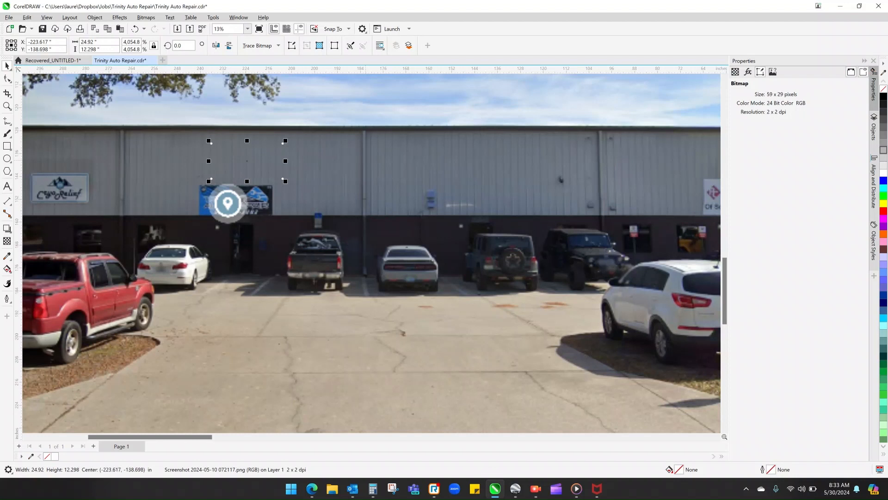
pyautogui.moveTo(247, 161); pyautogui.dragTo(274, 198)
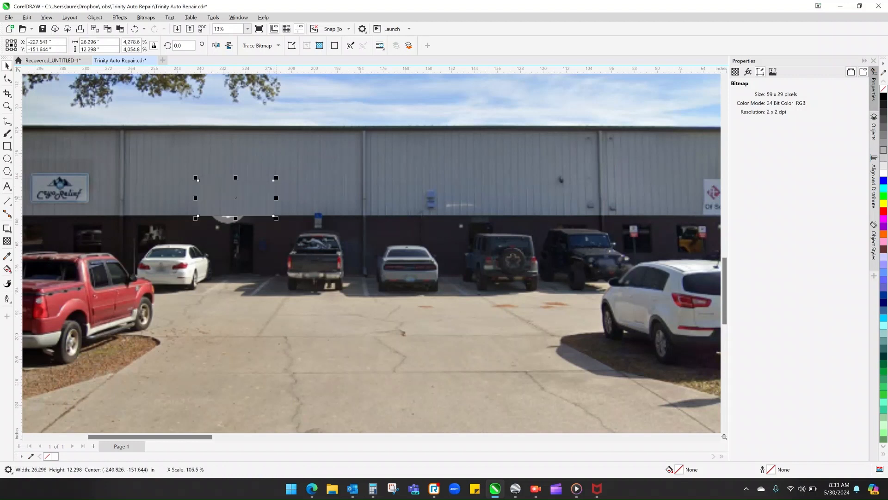
pyautogui.click(341, 186)
# - Paste another wall patch, move it over the carpet company's sign at the building's far end and widen it to about 27 inches
pyautogui.scroll(-1, 361, 176)
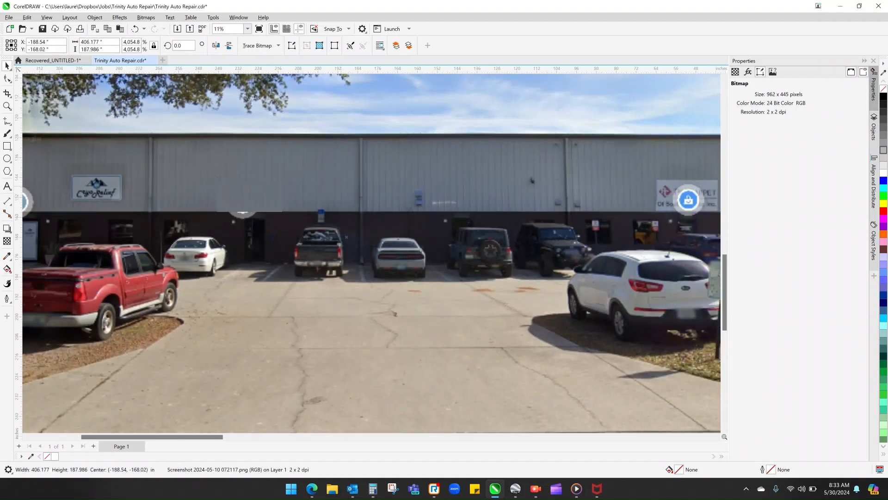
pyautogui.hscroll(5, 371, 249)
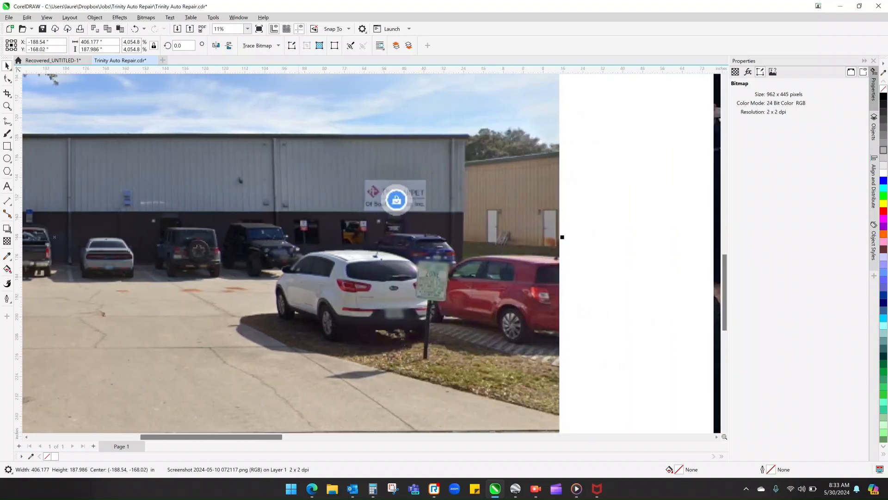
pyautogui.rightClick(602, 126)
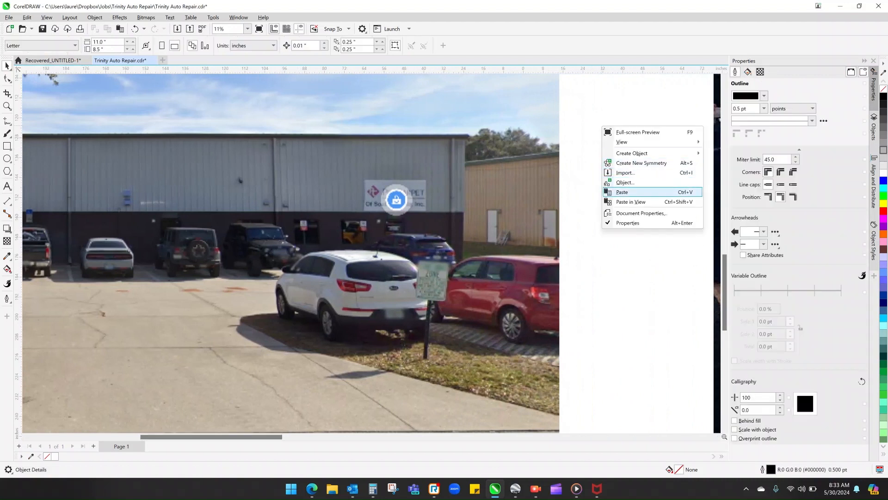
pyautogui.click(622, 192)
pyautogui.scroll(-1, 370, 250)
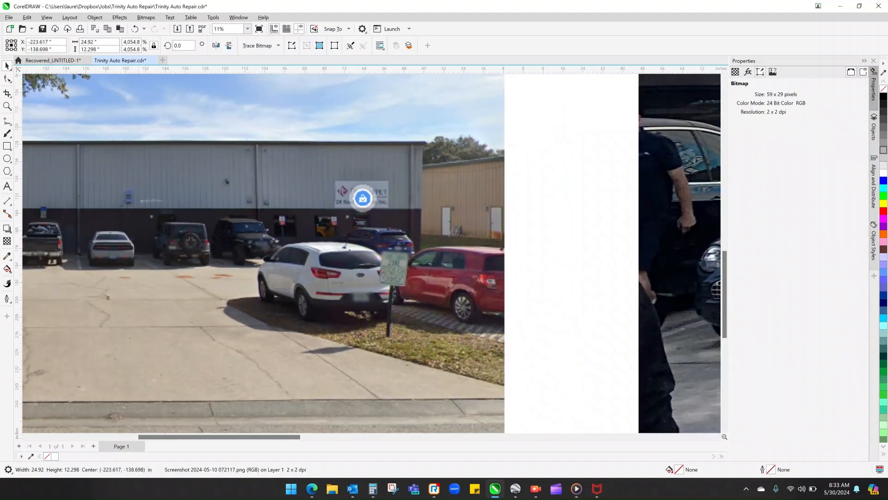
pyautogui.hscroll(-3, 370, 249)
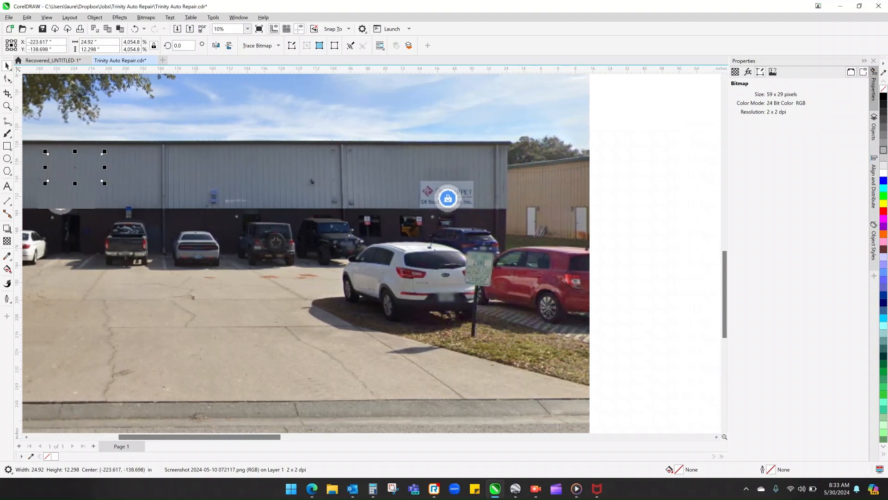
pyautogui.moveTo(156, 166); pyautogui.dragTo(478, 195)
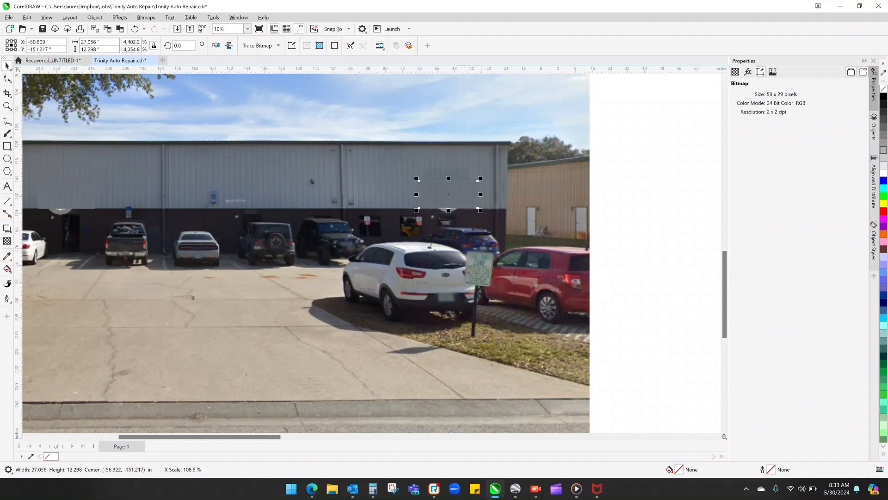
pyautogui.press('Escape')
pyautogui.scroll(-5, 549, 313)
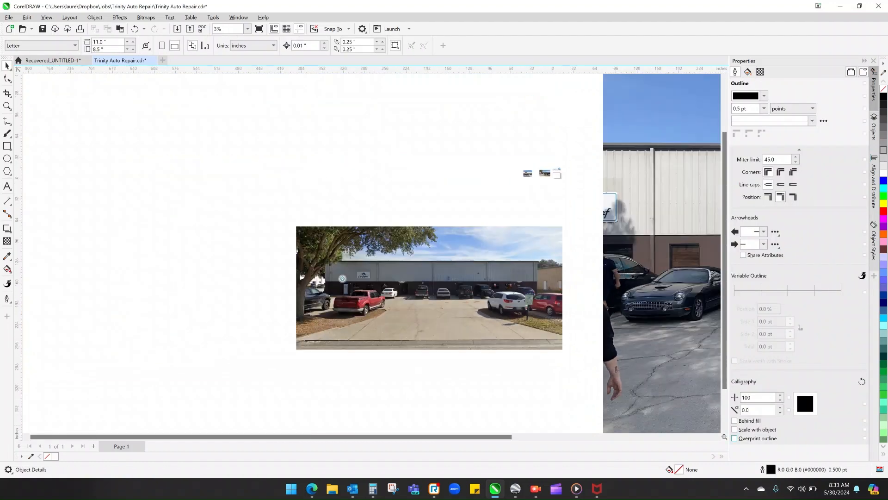
pyautogui.click(725, 430)
pyautogui.click(725, 430)
pyautogui.click(725, 429)
pyautogui.scroll(-1, 549, 254)
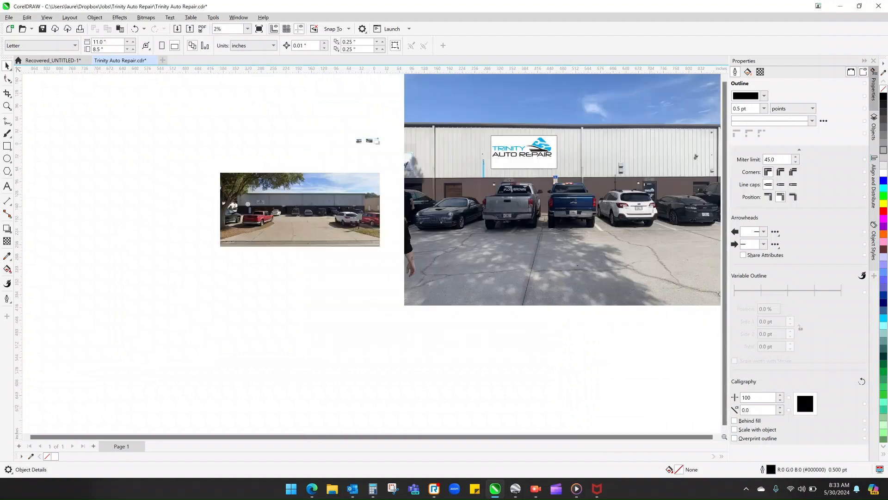
pyautogui.scroll(-1, 548, 260)
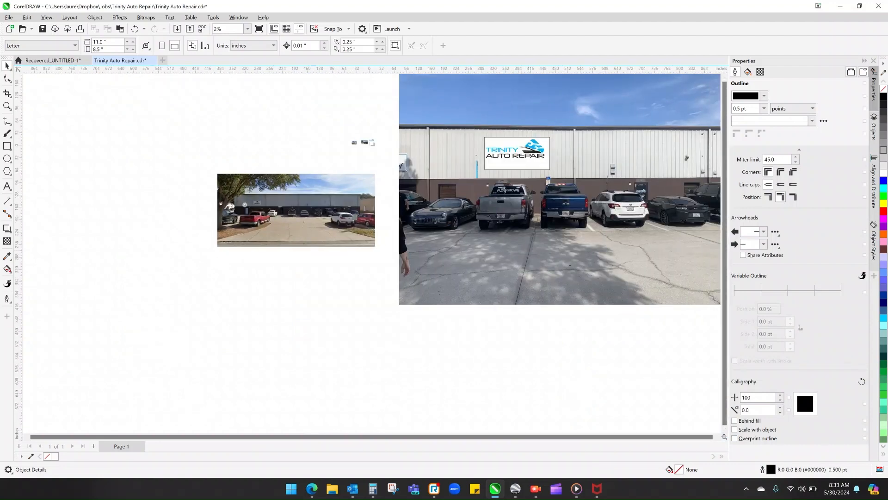
pyautogui.moveTo(533, 160); pyautogui.dragTo(369, 295)
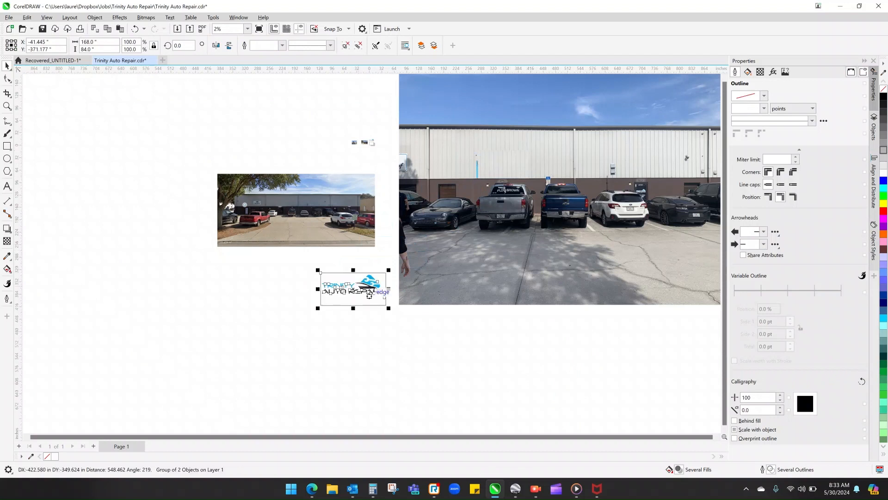
pyautogui.click(135, 29)
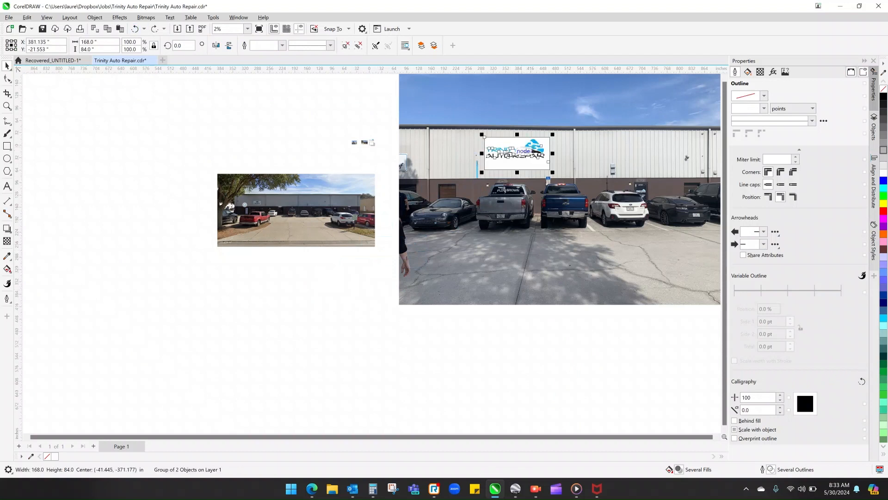
# - Place a copy of the Trinity sign, reduced to about 58 x 29 inches, above the street-view photo's white car and bring it to the front
pyautogui.moveTo(548, 161); pyautogui.dragTo(344, 201)
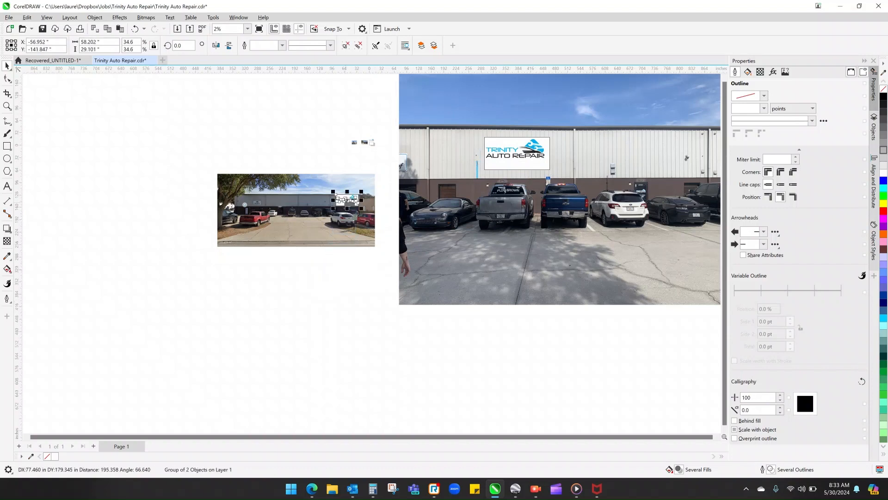
pyautogui.scroll(2, 345, 200)
pyautogui.scroll(3, 506, 197)
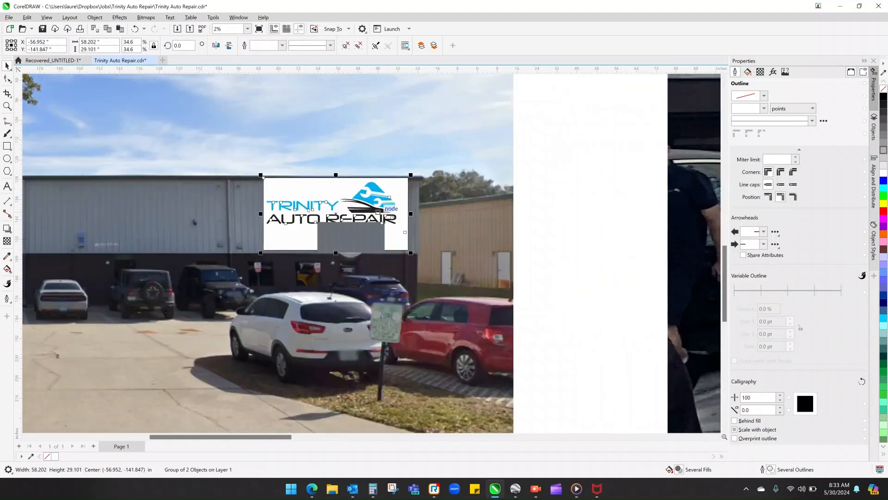
pyautogui.click(95, 18)
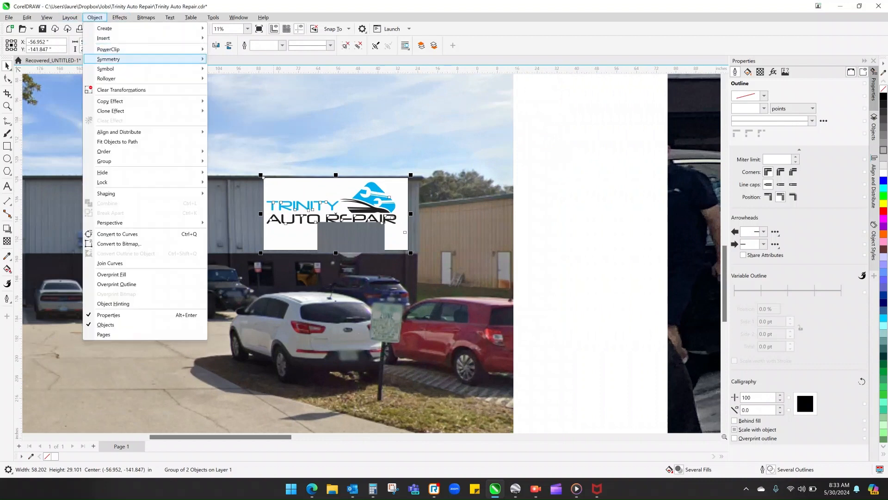
pyautogui.moveTo(106, 151)
pyautogui.click(241, 152)
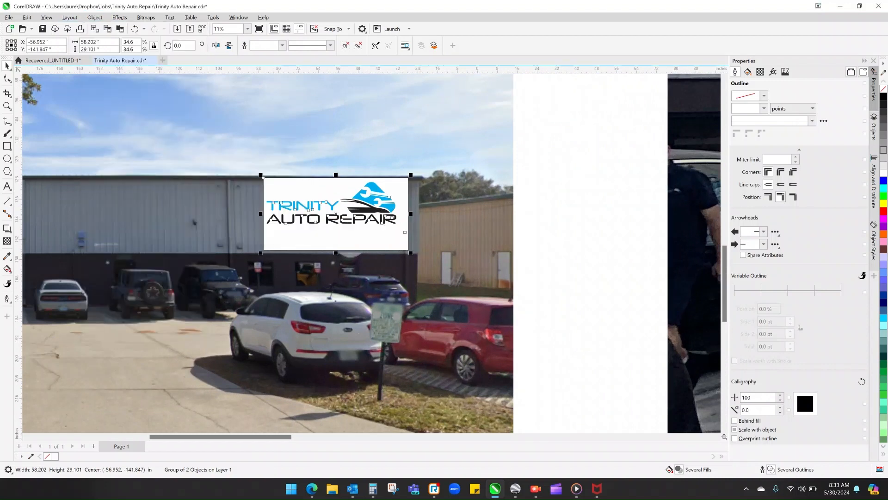
# - Shrink the street-view photo's Trinity sign to about 37 x 18.5 inches and position it on the building's end wall section
pyautogui.moveTo(411, 253); pyautogui.dragTo(358, 226)
pyautogui.moveTo(327, 200)
pyautogui.mouseDown()
pyautogui.moveTo(343, 211)
pyautogui.moveTo(329, 200)
pyautogui.mouseUp()
pyautogui.scroll(-4, 407, 232)
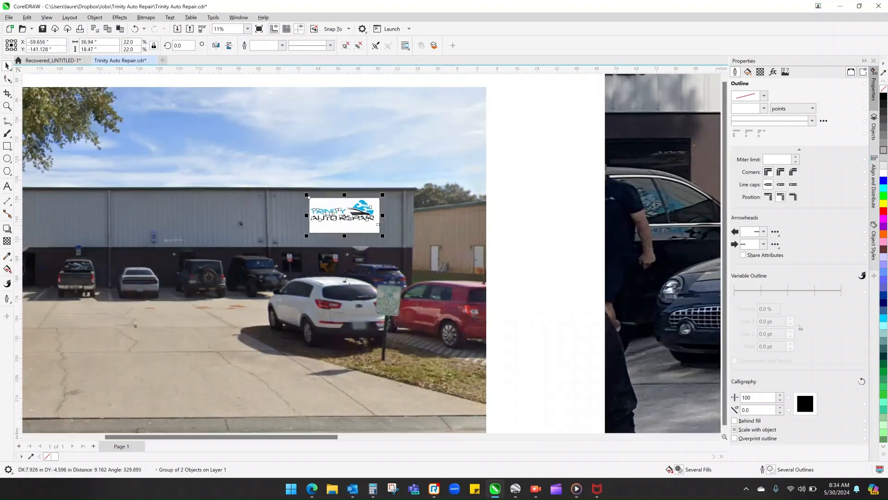
pyautogui.scroll(-2, 407, 233)
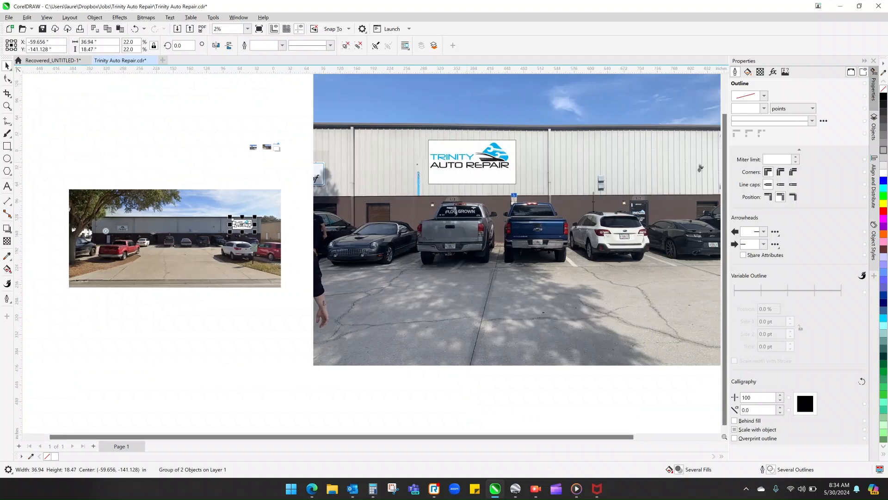
# - Enlarge the street-view photo's Trinity sign to about 41 x 20.4 inches and recentre it on its wall section
pyautogui.click(484, 161)
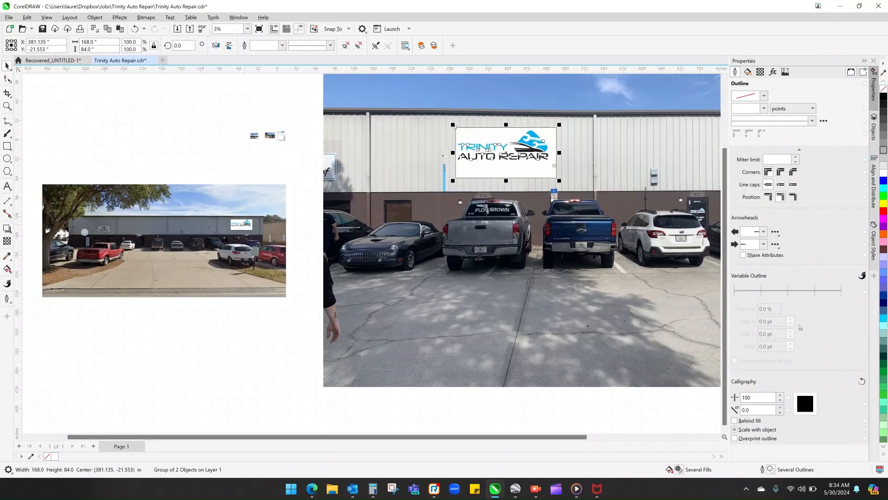
pyautogui.scroll(2, 238, 232)
pyautogui.scroll(3, 241, 227)
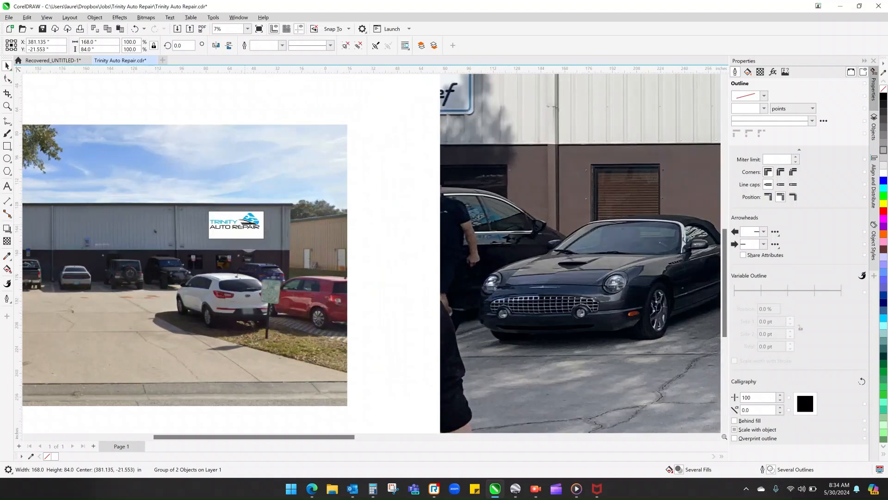
pyautogui.click(254, 231)
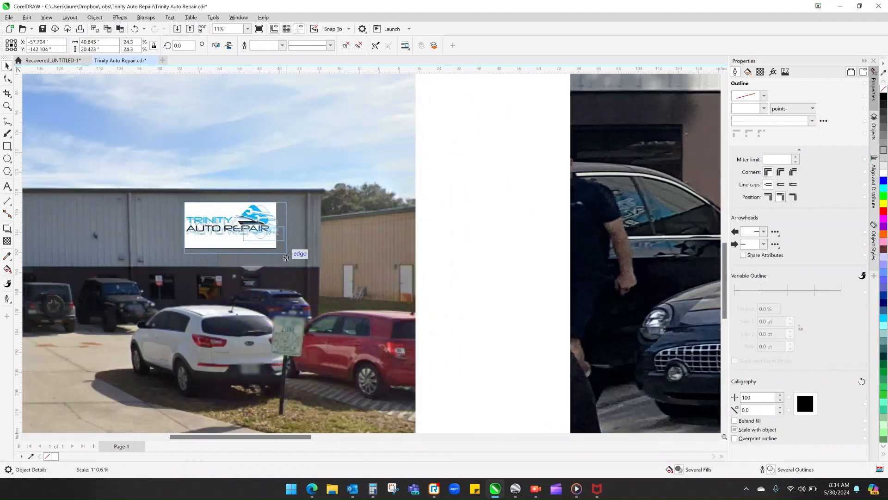
pyautogui.moveTo(185, 248); pyautogui.dragTo(176, 253)
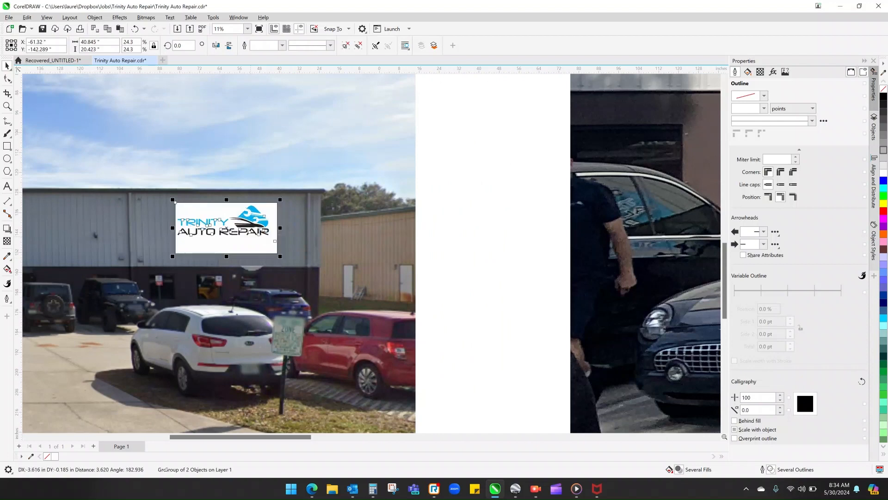
pyautogui.scroll(-2, 226, 234)
pyautogui.scroll(-1, 226, 234)
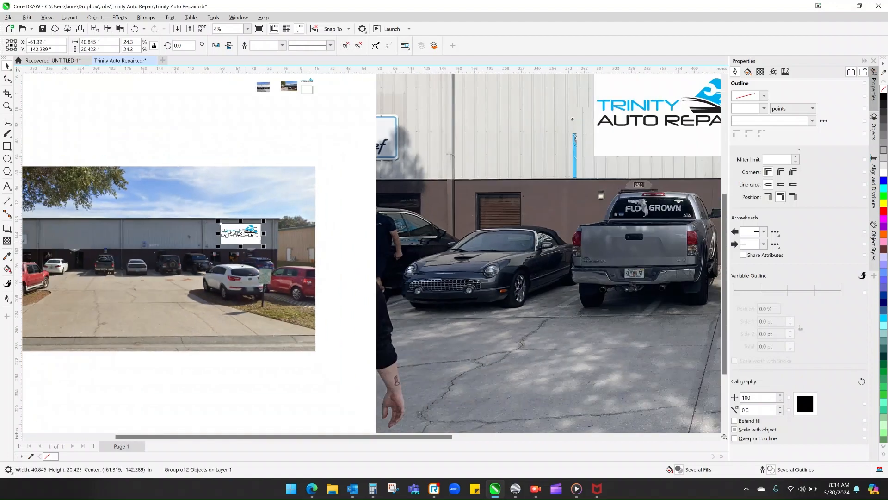
pyautogui.press('Escape')
pyautogui.scroll(-1, 270, 263)
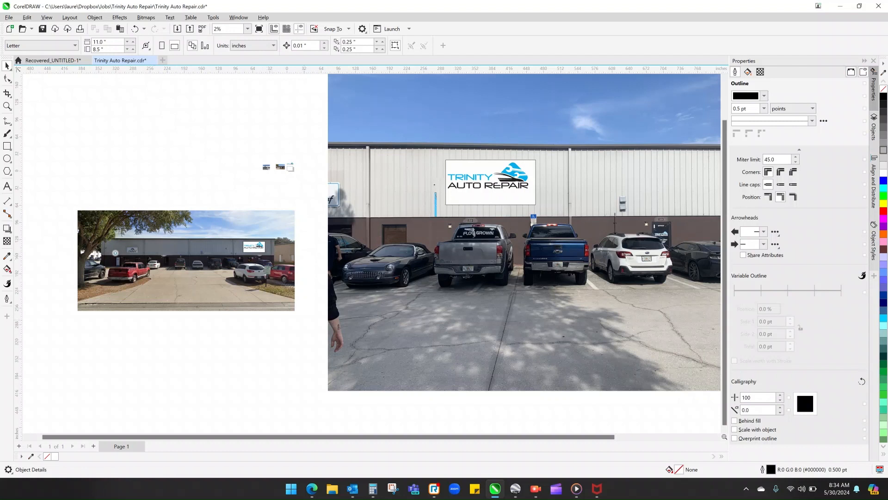
# - Duplicate the complete street-view mockup, scale the duplicate down to about 10.2 x 4.7 inches and place it on the letter page
pyautogui.moveTo(304, 320); pyautogui.dragTo(66, 199)
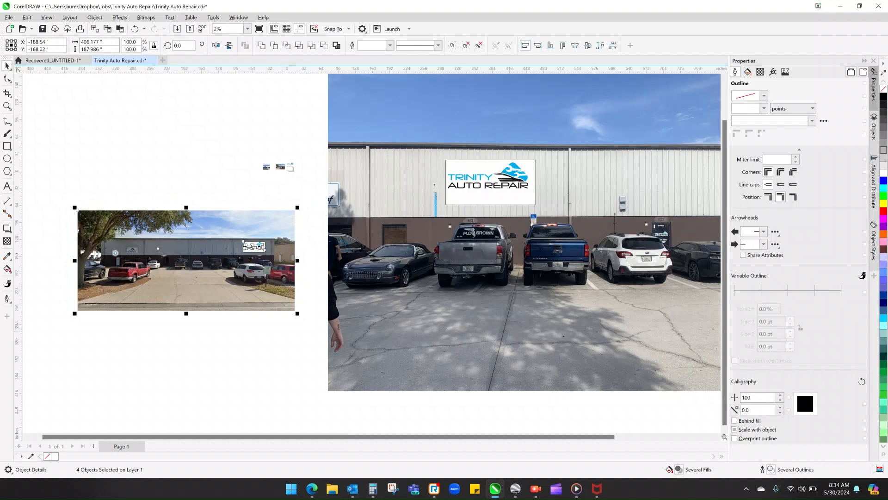
pyautogui.hotkey('ctrl', 'd')
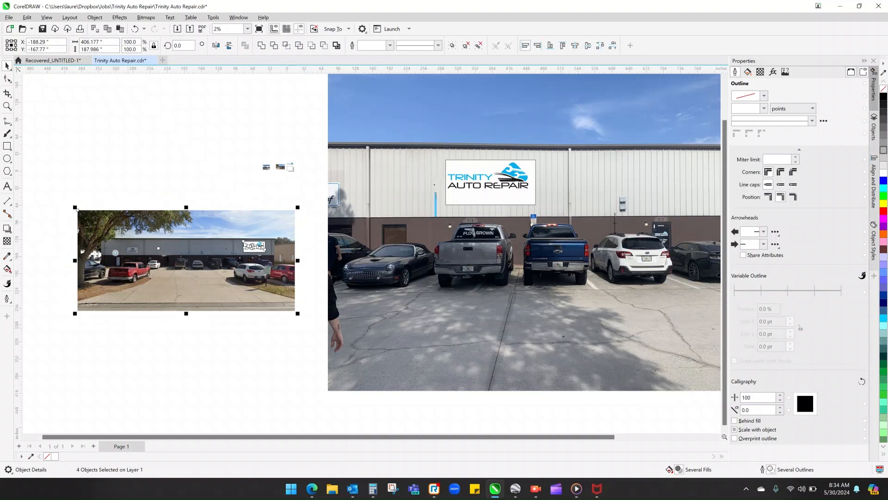
pyautogui.moveTo(298, 313); pyautogui.dragTo(294, 197)
pyautogui.scroll(5, 291, 172)
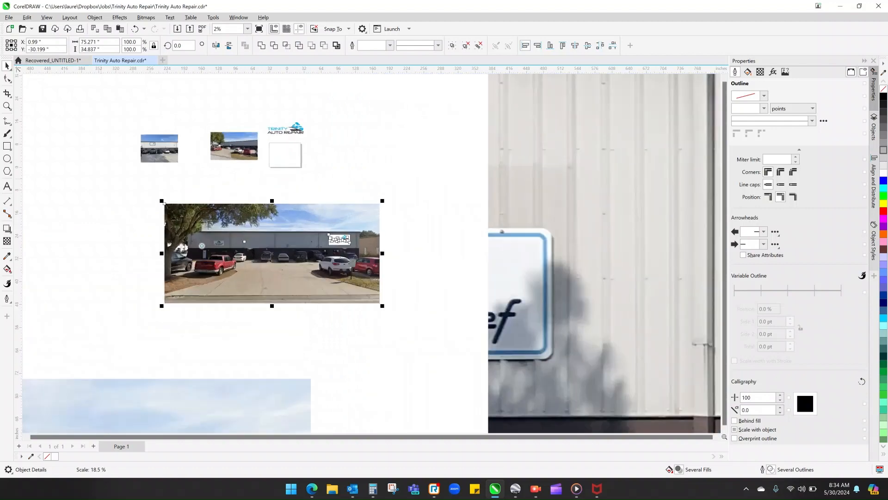
pyautogui.moveTo(162, 305); pyautogui.dragTo(294, 188)
pyautogui.scroll(3, 292, 151)
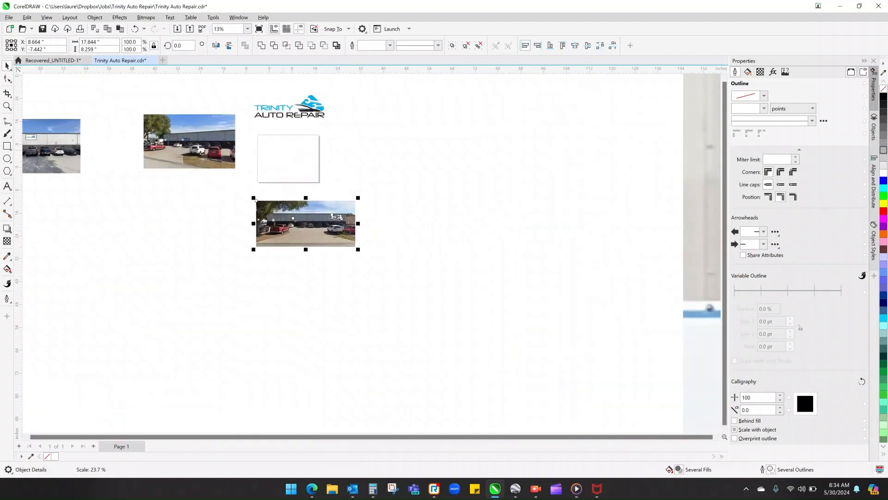
pyautogui.moveTo(386, 318); pyautogui.dragTo(313, 284)
pyautogui.moveTo(301, 182); pyautogui.dragTo(296, 147)
pyautogui.scroll(4, 263, 156)
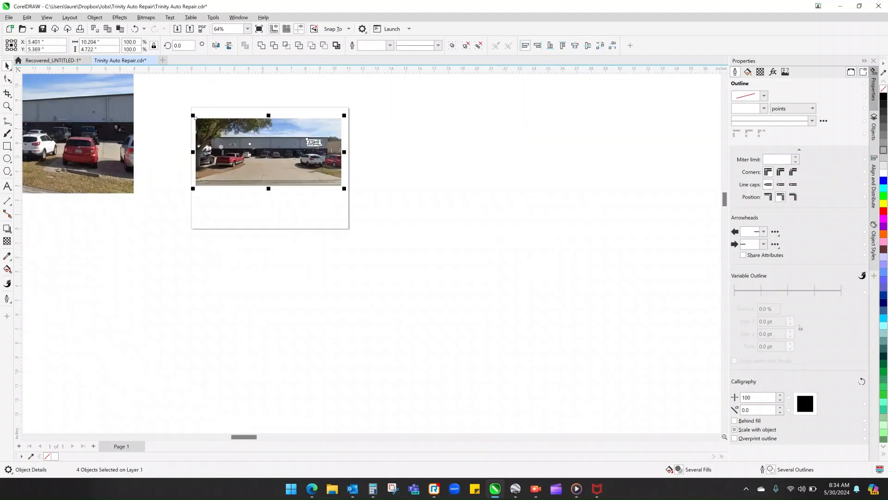
# - Frame the page with an 11 x 8.5 inch rectangle, then slightly enlarge the street-view mockup and centre it near the page's upper edge
pyautogui.doubleClick(7, 146)
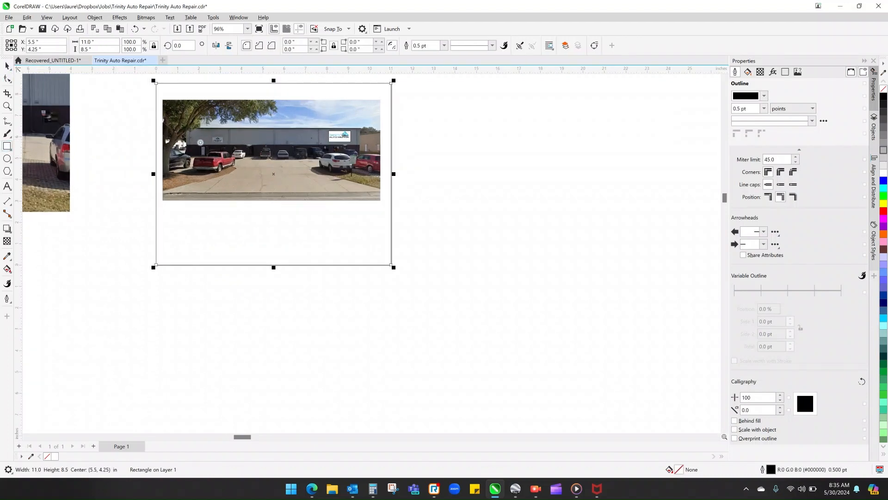
pyautogui.click(7, 65)
pyautogui.moveTo(426, 212); pyautogui.dragTo(155, 94)
pyautogui.moveTo(273, 147); pyautogui.dragTo(279, 145)
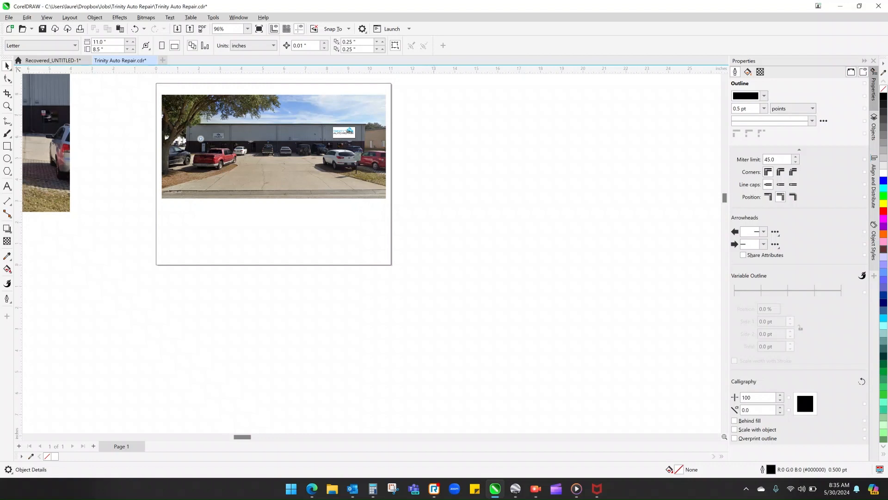
# - Add a parallel dimension about 6.4 inches long above the roofline, from beside the tree to the building's end by the Trinity sign
pyautogui.scroll(3, 237, 79)
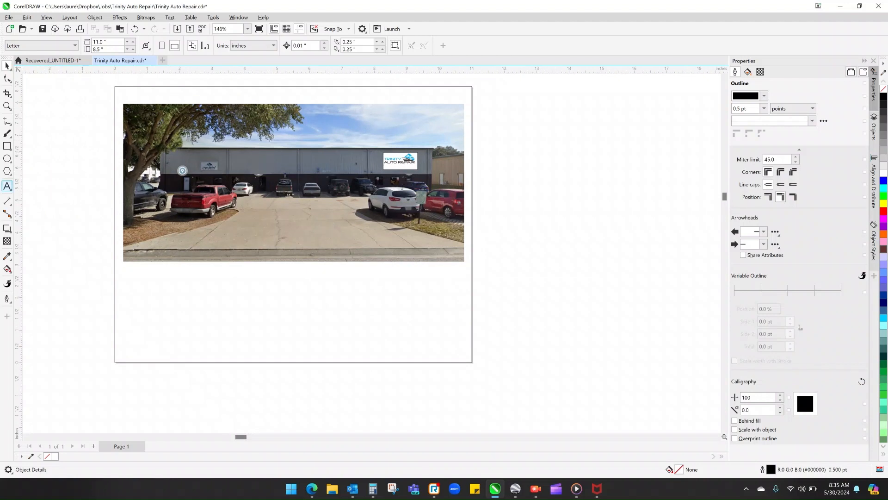
pyautogui.click(7, 200)
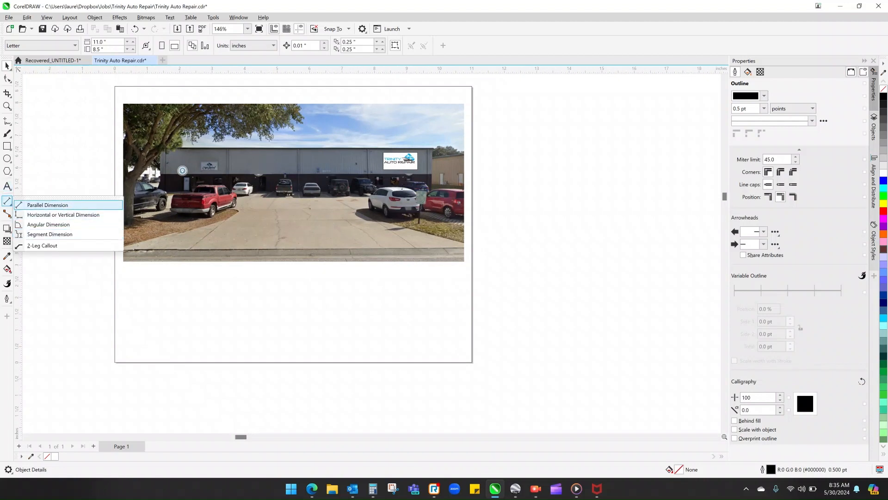
pyautogui.click(47, 205)
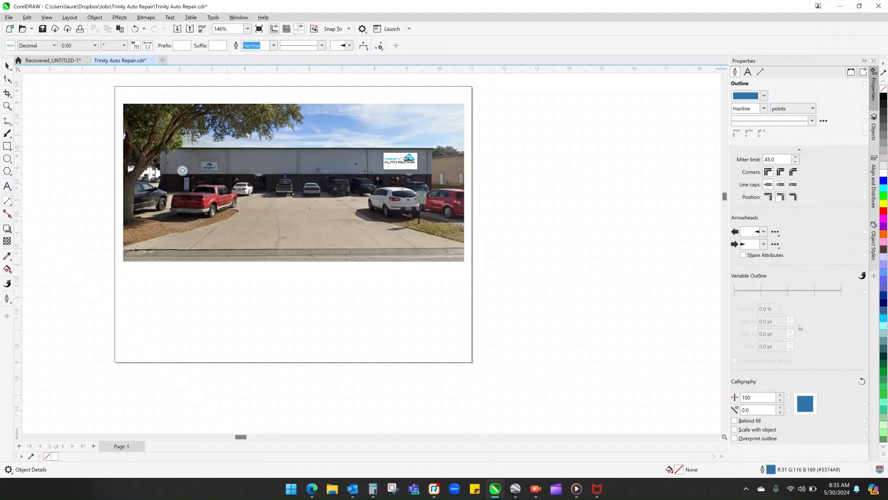
pyautogui.moveTo(228, 146); pyautogui.dragTo(435, 146)
pyautogui.click(435, 130)
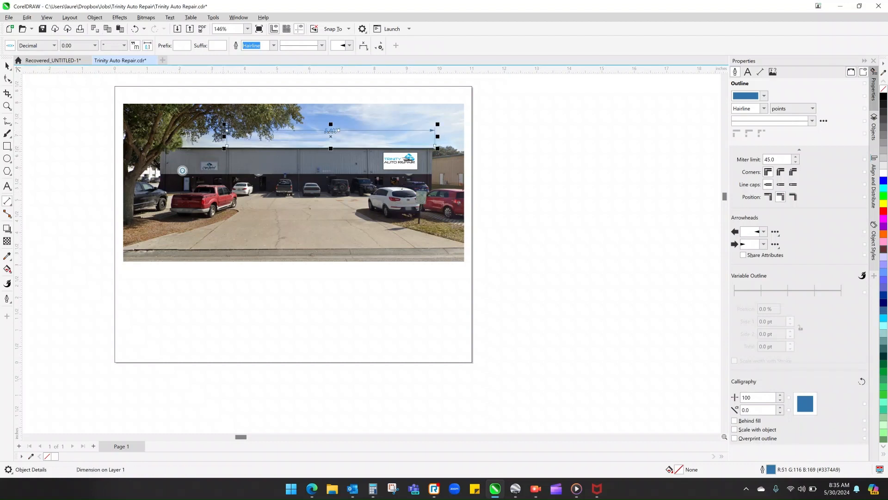
pyautogui.scroll(2, 336, 127)
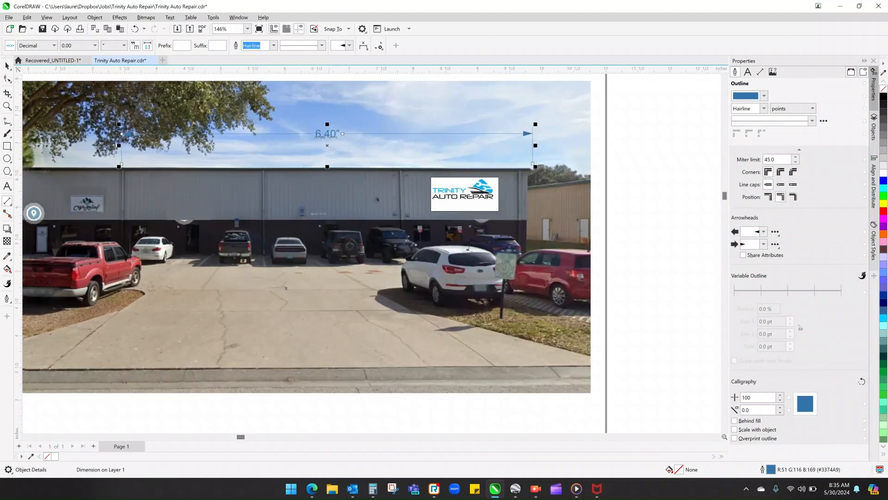
pyautogui.click(7, 201)
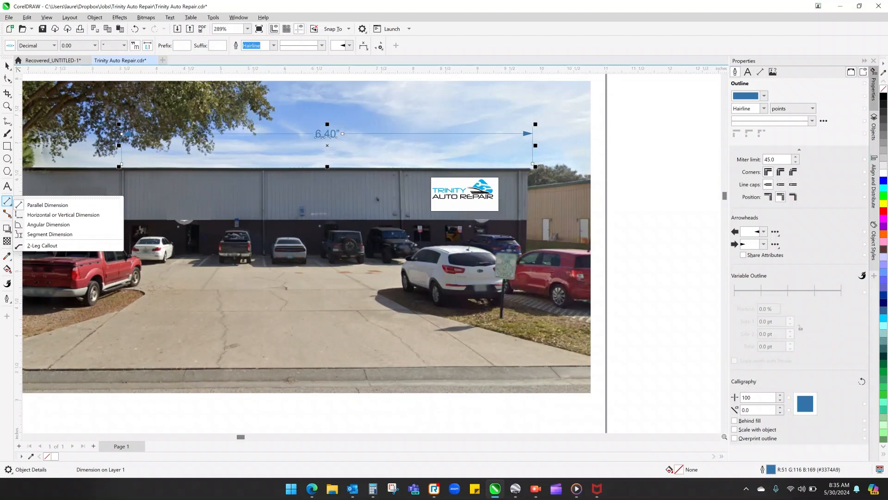
pyautogui.click(627, 233)
pyautogui.scroll(-1, 627, 234)
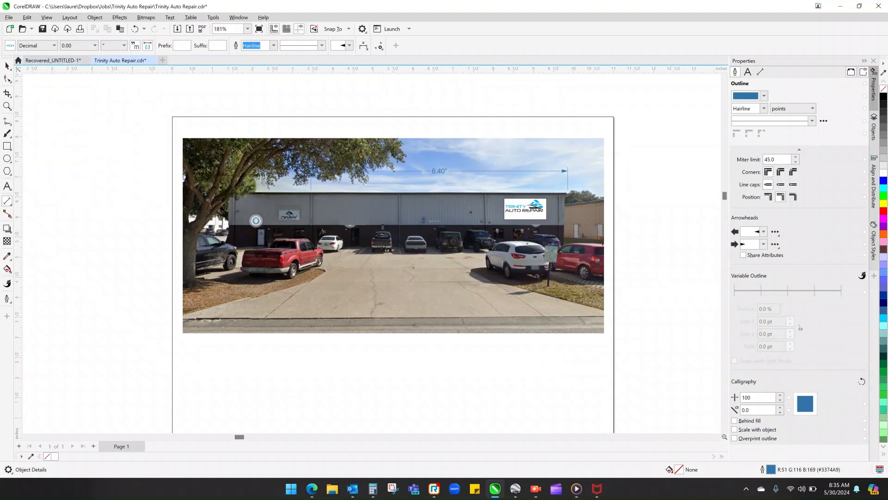
# - Break the dimension above the building apart into separate lines and text
pyautogui.click(7, 66)
pyautogui.scroll(1, 420, 222)
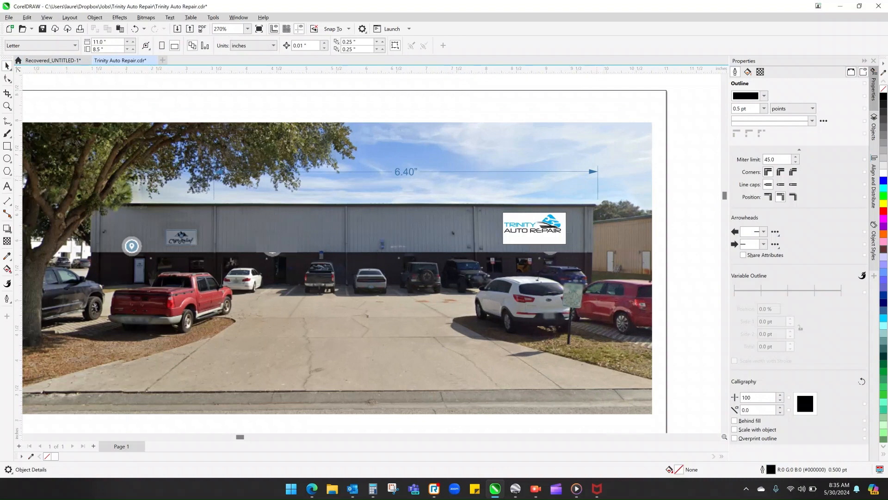
pyautogui.rightClick(593, 171)
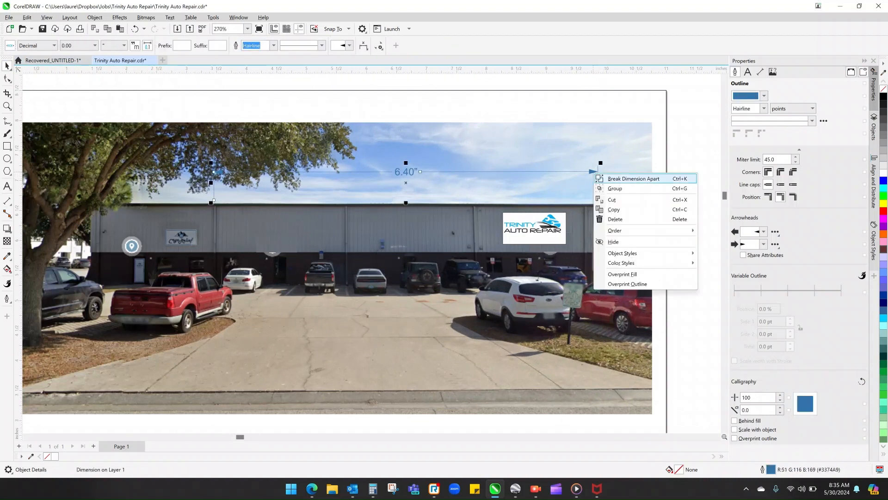
pyautogui.click(618, 178)
pyautogui.press('Escape')
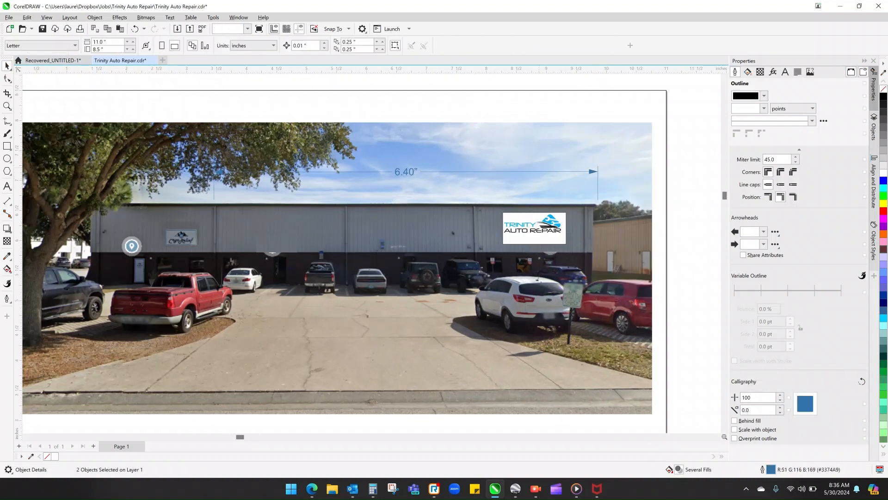
# - Replace the dimension's text with 96' and enlarge it to 23.5 pt
pyautogui.doubleClick(413, 171)
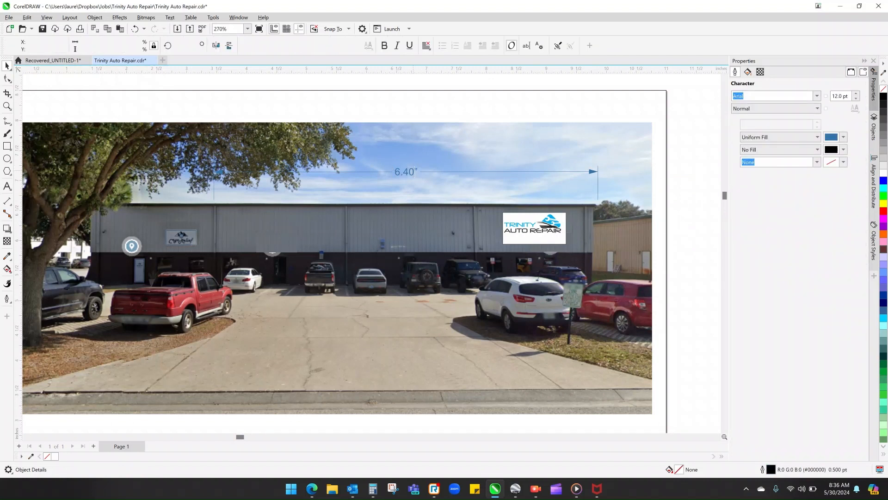
pyautogui.press('BackSpace')
pyautogui.press('BackSpace')
pyautogui.press('BackSpace')
pyautogui.press('BackSpace')
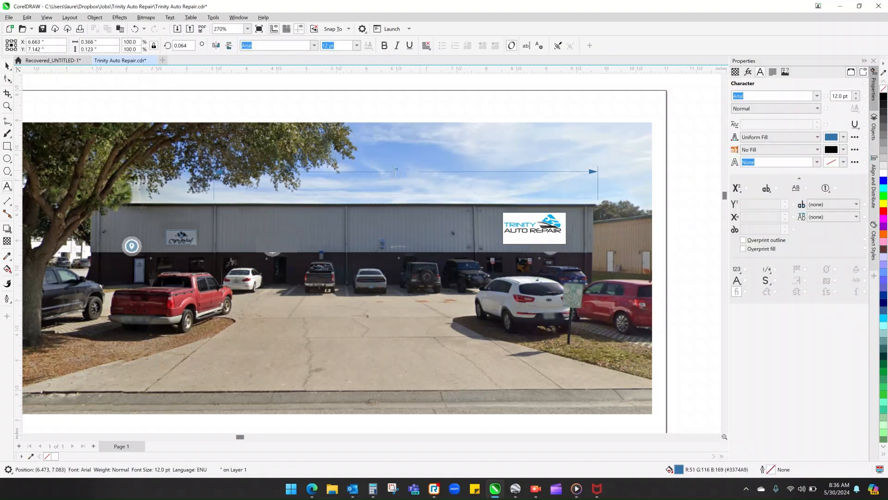
pyautogui.write('96')
pyautogui.press('Delete')
pyautogui.write("'")
pyautogui.click(357, 45)
pyautogui.click(347, 90)
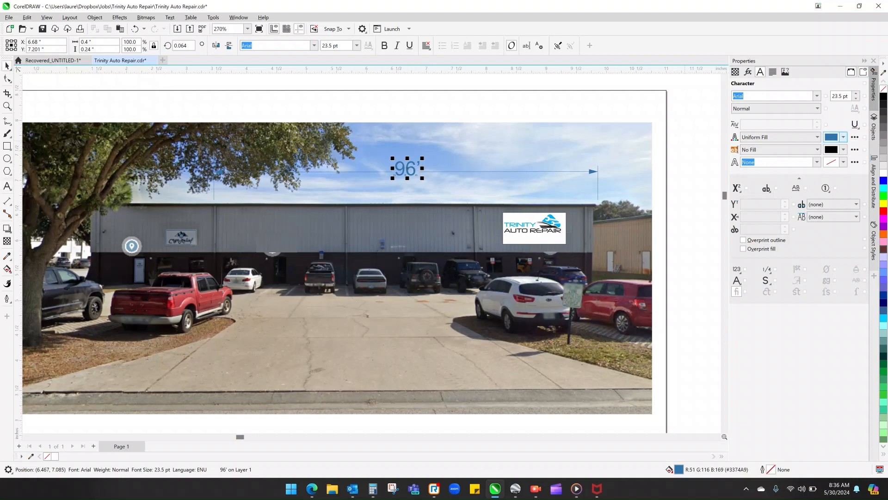
# - Recolour the 96' dimension text above the building to red #E00000
pyautogui.click(843, 138)
pyautogui.click(845, 248)
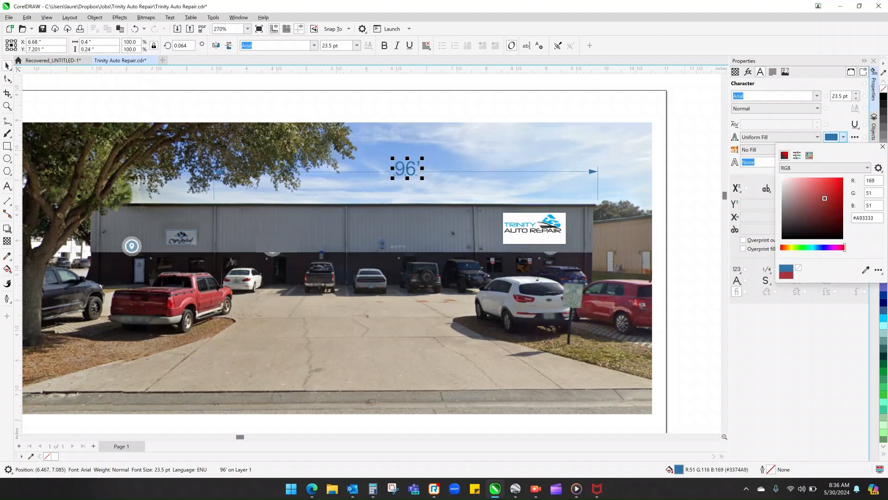
pyautogui.click(843, 185)
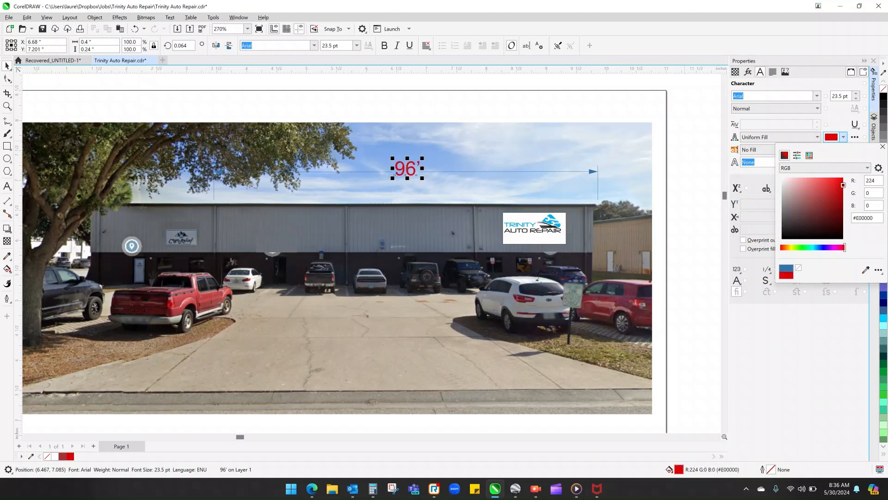
pyautogui.click(882, 147)
# - Recolour the dimension lines and arrows above the building by sampling the red #E00000 of the 96' text
pyautogui.click(589, 175)
pyautogui.click(593, 172)
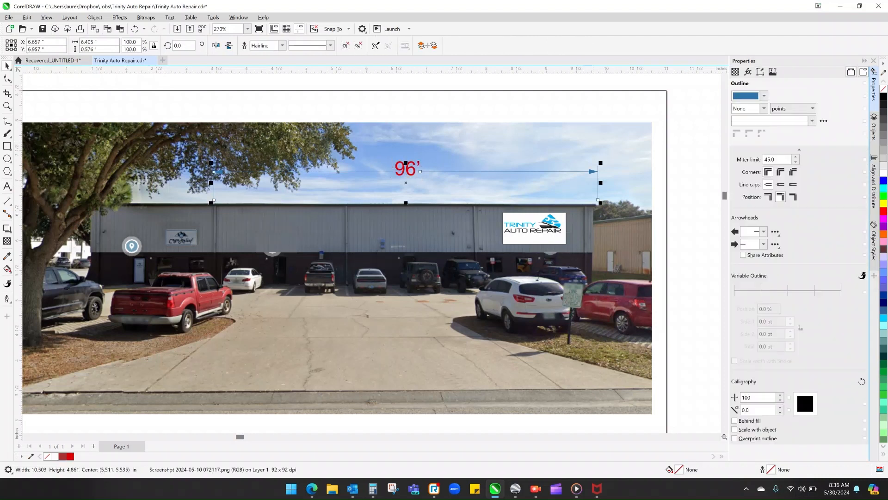
pyautogui.click(764, 96)
pyautogui.click(822, 228)
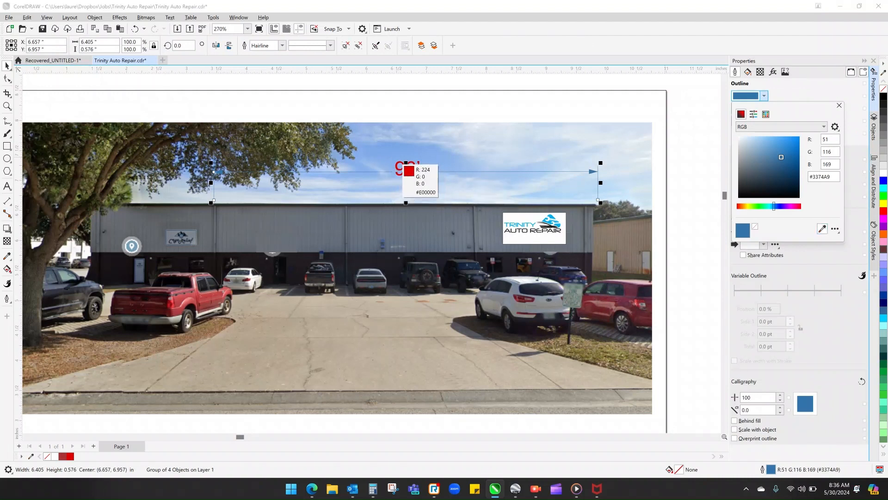
pyautogui.click(398, 167)
pyautogui.press('Escape')
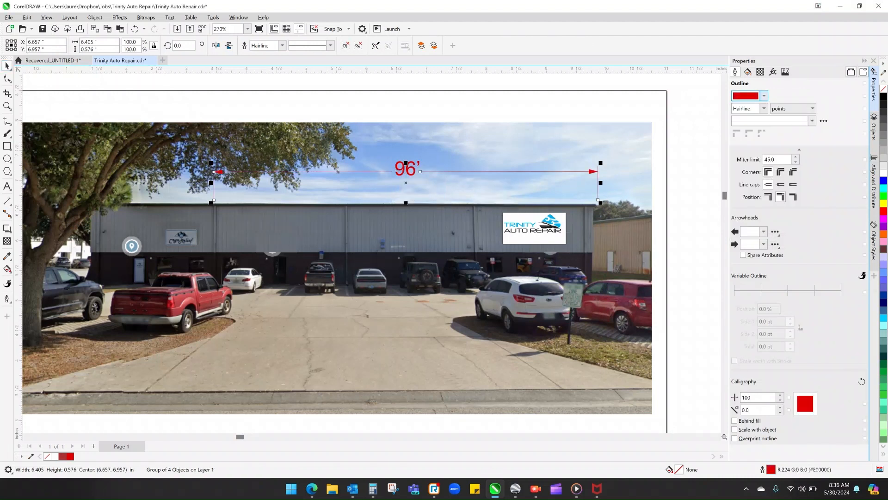
pyautogui.press('Escape')
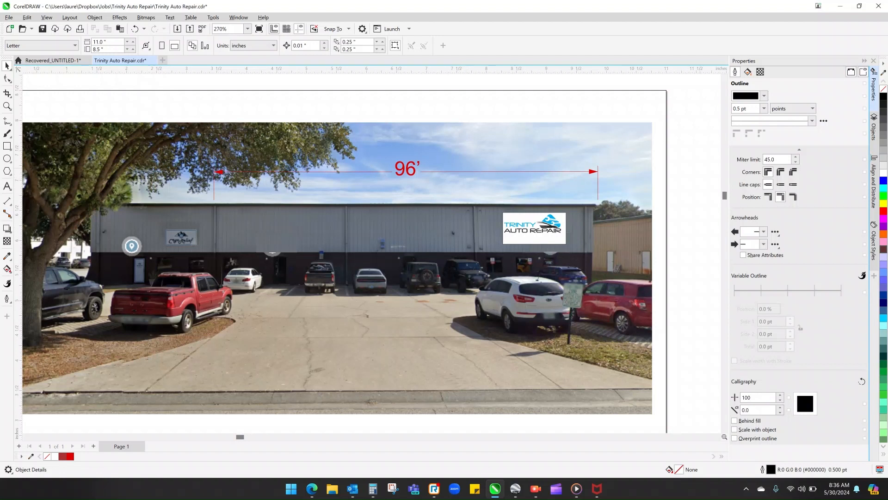
# - Save the drawing with the finished street-view page
pyautogui.scroll(-4, 672, 206)
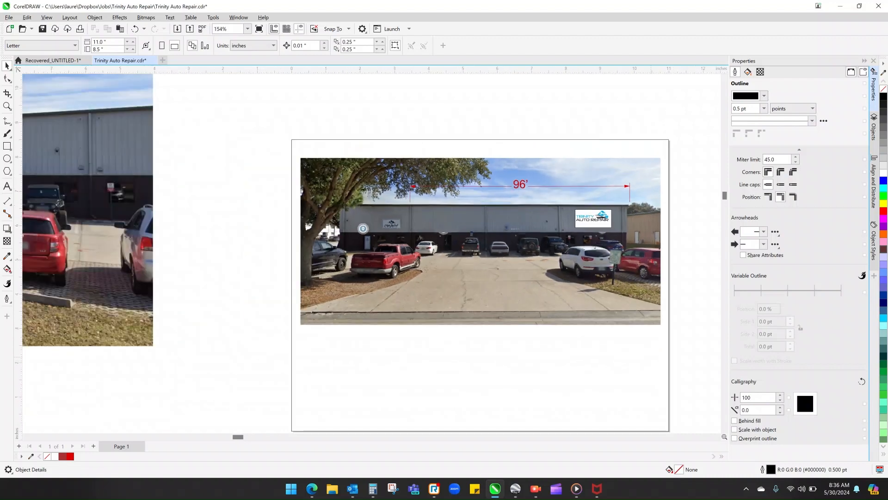
pyautogui.doubleClick(724, 429)
pyautogui.click(717, 436)
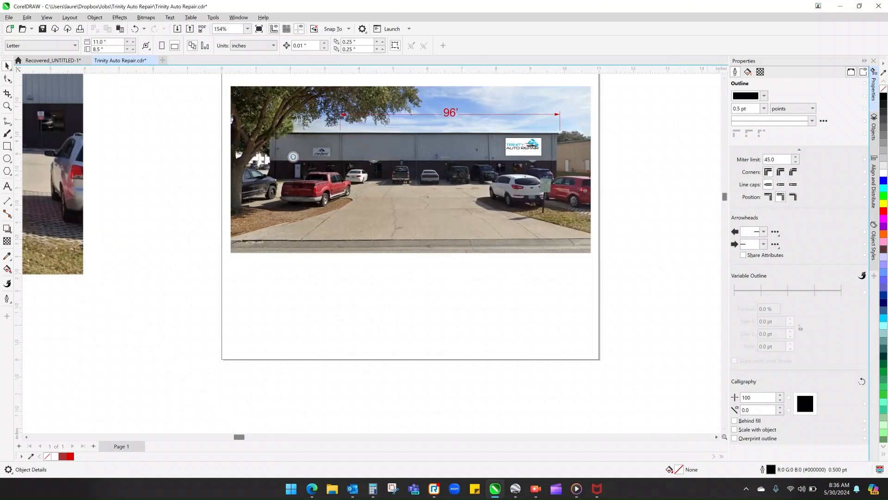
pyautogui.click(725, 78)
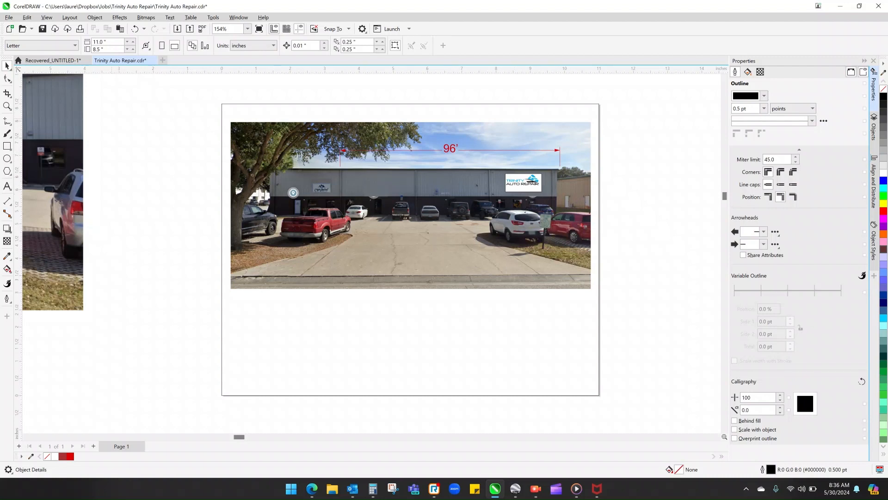
pyautogui.hotkey('ctrl', 's')
# - Add a second page to the document and frame it with an 11 x 8.5 inch rectangle
pyautogui.click(93, 446)
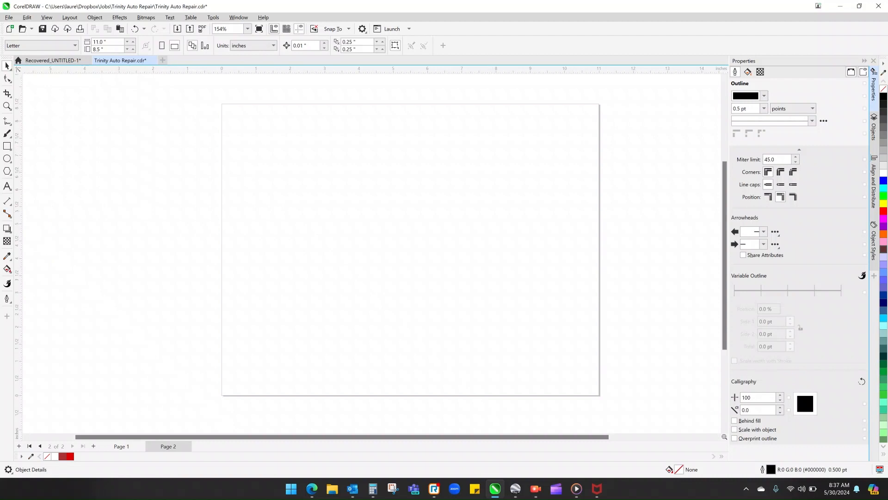
pyautogui.press('F6')
pyautogui.doubleClick(7, 146)
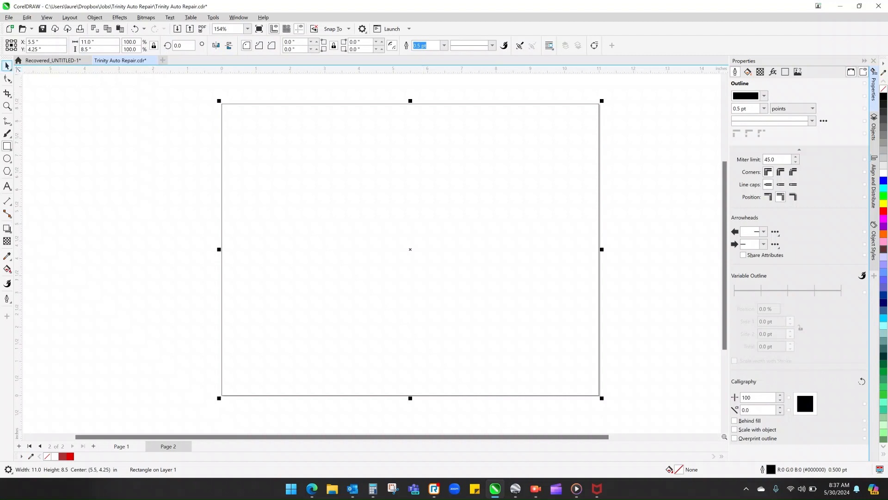
pyautogui.click(139, 153)
pyautogui.click(222, 148)
pyautogui.press('Escape')
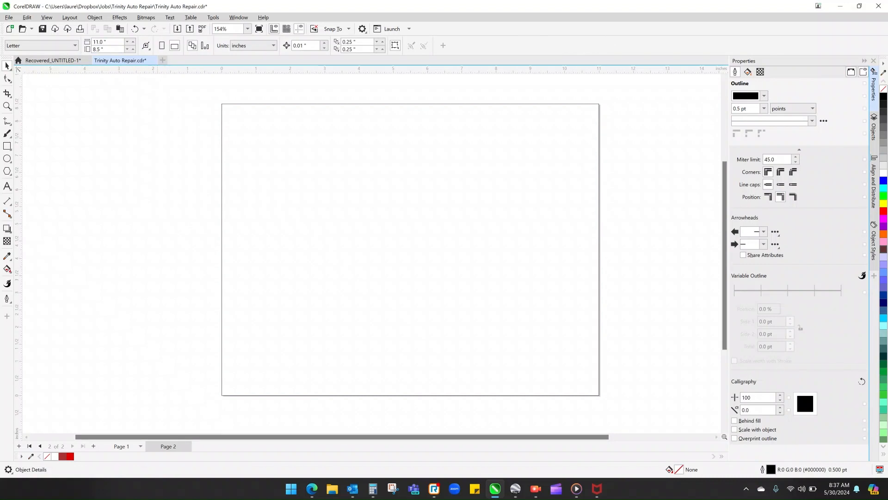
# - Copy the Trinity Auto Repair sign from the building on page 1 and paste it in view on page 2
pyautogui.click(121, 446)
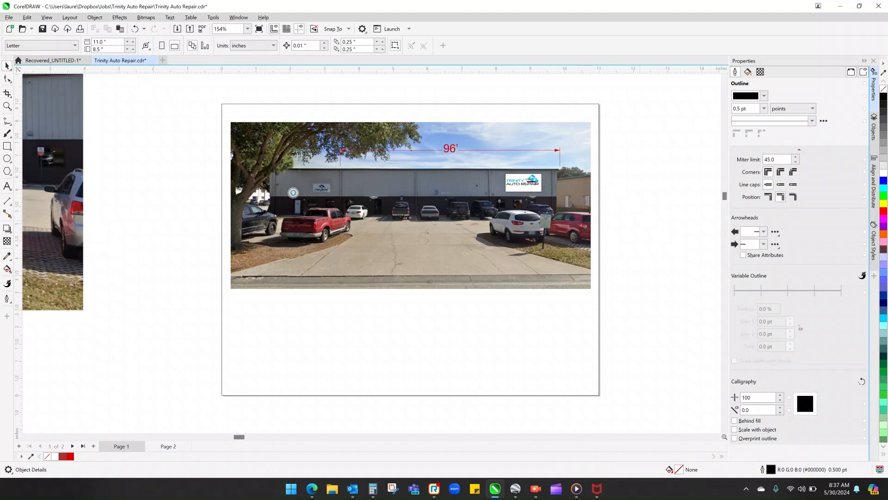
pyautogui.moveTo(631, 218); pyautogui.dragTo(495, 172)
pyautogui.rightClick(516, 181)
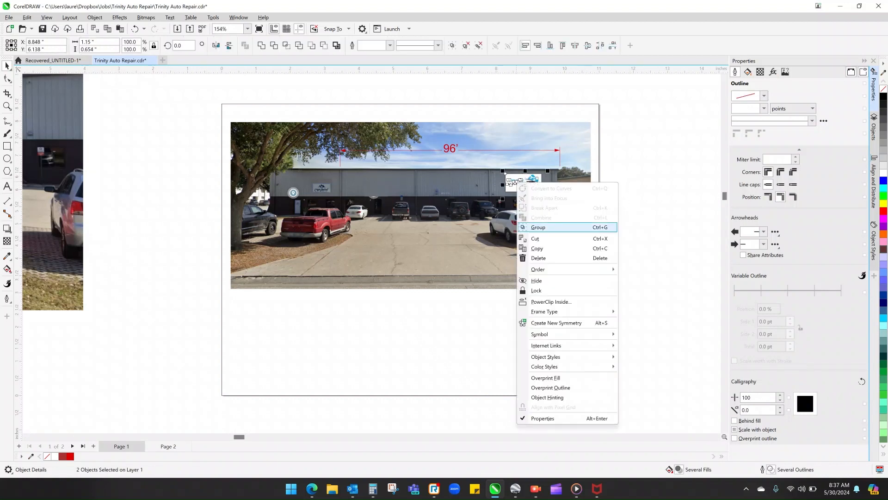
pyautogui.click(540, 248)
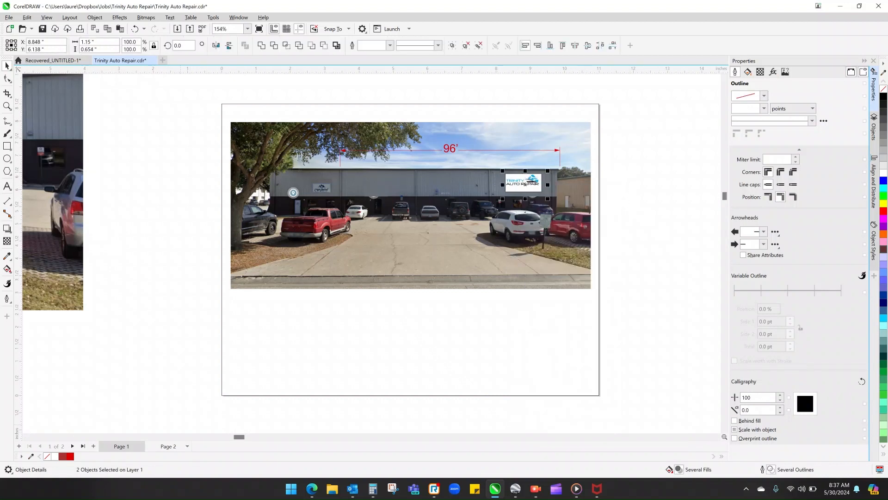
pyautogui.click(172, 446)
pyautogui.rightClick(157, 111)
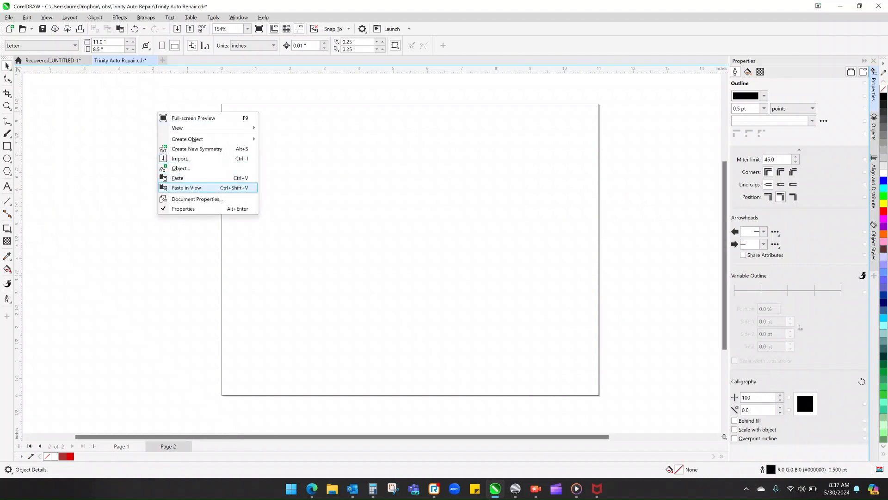
pyautogui.click(186, 187)
# - Enlarge the pasted sign artwork on page 2 and delete the grey wall patch behind it
pyautogui.moveTo(414, 250); pyautogui.dragTo(557, 169)
pyautogui.click(571, 203)
pyautogui.click(534, 270)
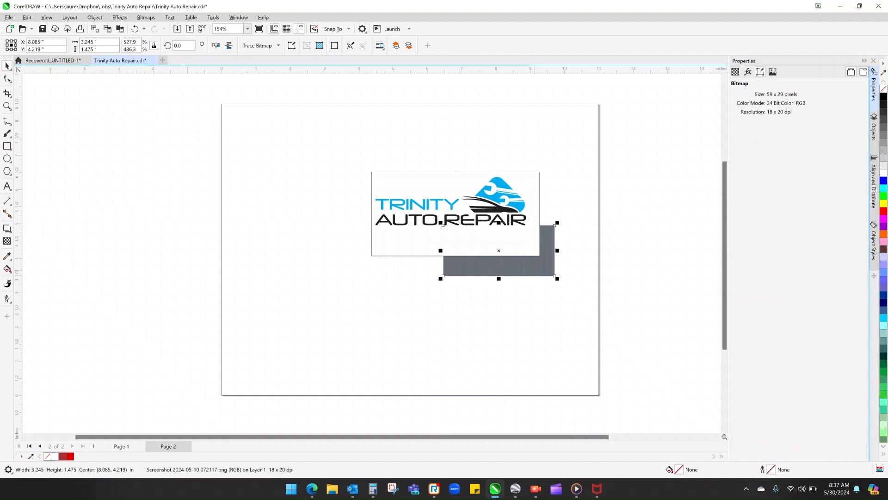
pyautogui.press('Delete')
# - Enlarge the sign panel to about 8 inches wide and centre it in the upper part of the page frame
pyautogui.moveTo(369, 197); pyautogui.dragTo(264, 118)
pyautogui.moveTo(444, 195); pyautogui.dragTo(442, 214)
pyautogui.press('Escape')
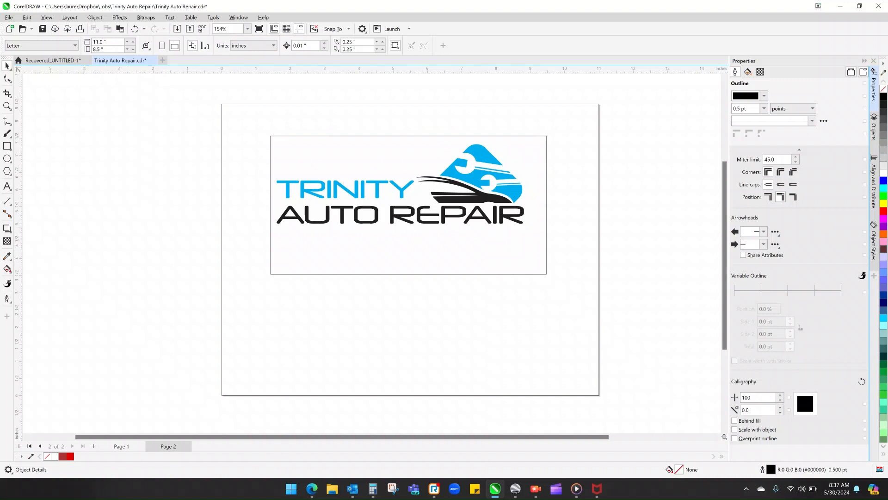
# - Add a vertical dimension about 4.4 inches long beside the sign panel's left edge to mark its height
pyautogui.click(7, 201)
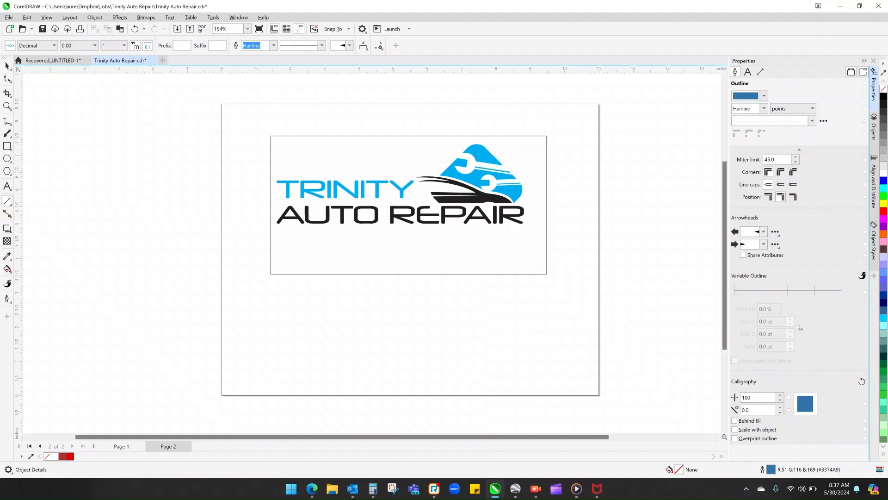
pyautogui.moveTo(272, 129); pyautogui.dragTo(272, 280)
pyautogui.click(240, 204)
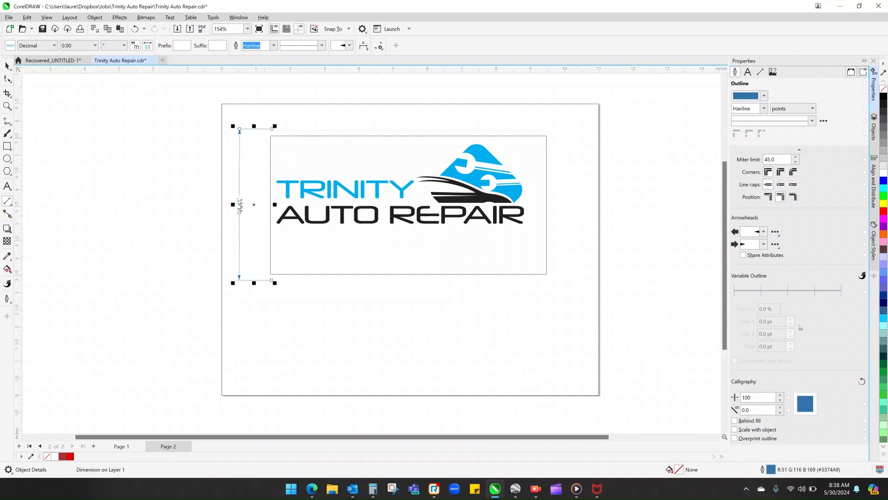
# - Add a horizontal dimension about 8.4 inches long above the sign panel to mark its width
pyautogui.moveTo(265, 138); pyautogui.dragTo(553, 138)
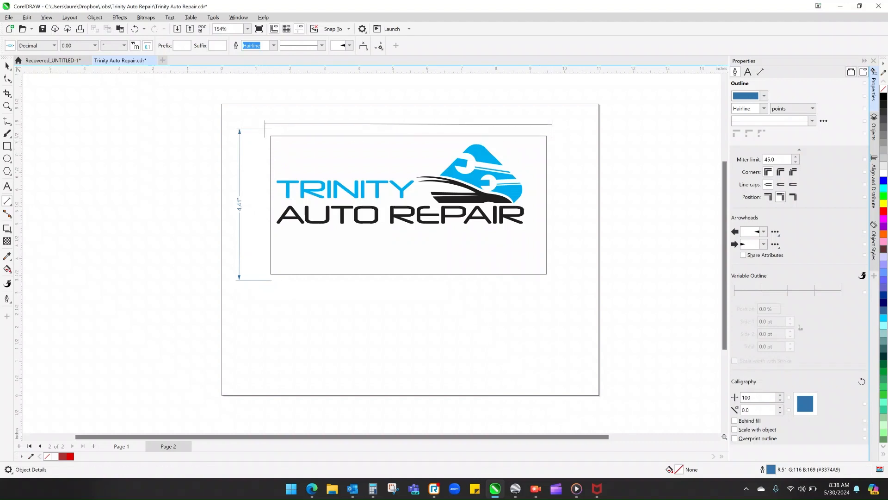
pyautogui.click(553, 116)
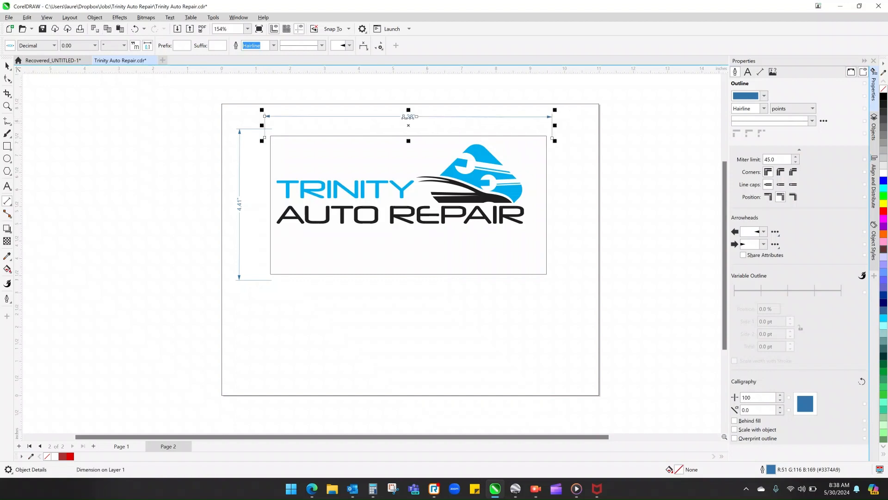
pyautogui.click(7, 66)
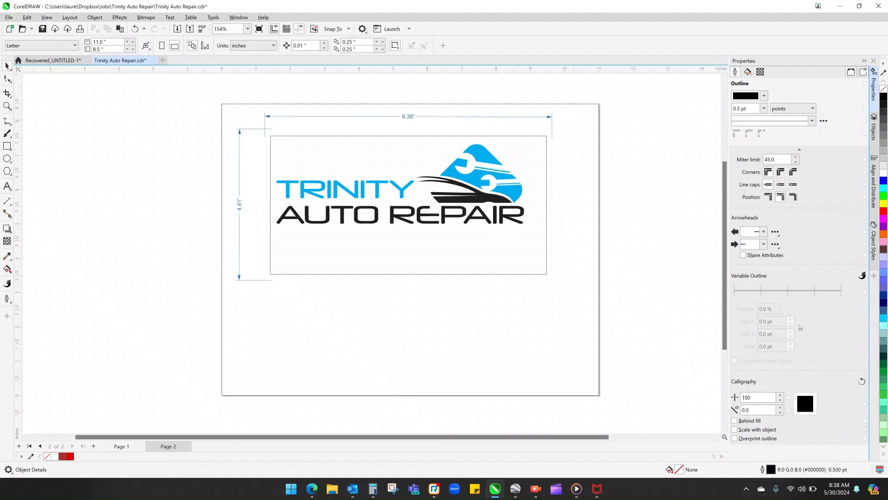
# - Try pointing-hand arrowheads on the sign's width dimension and restore the long, narrow triangular ones
pyautogui.click(550, 116)
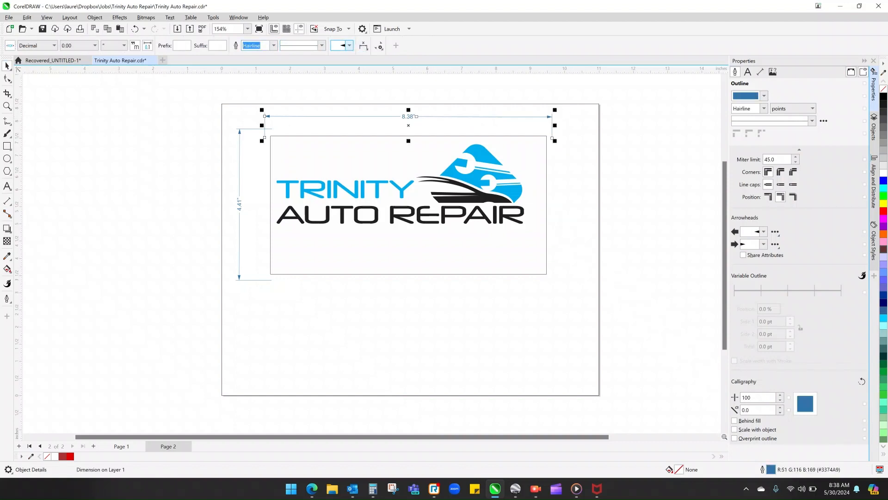
pyautogui.click(349, 45)
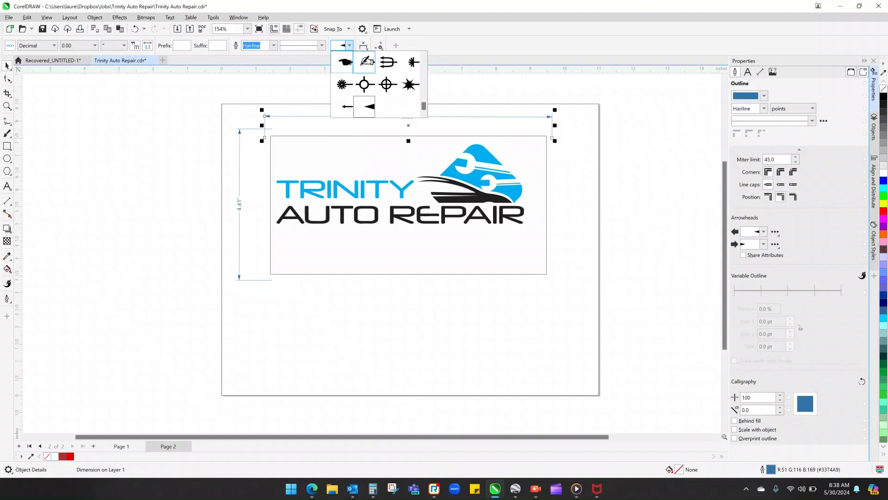
pyautogui.click(345, 62)
pyautogui.scroll(3, 263, 119)
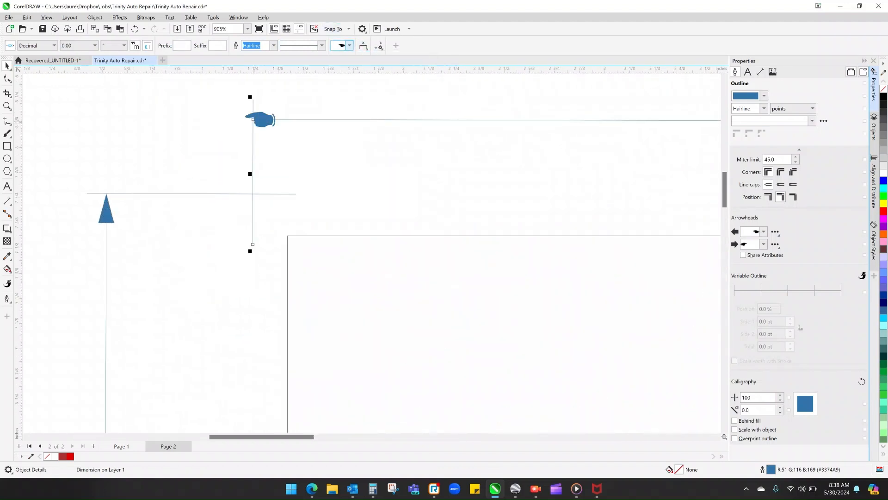
pyautogui.click(349, 46)
pyautogui.click(370, 106)
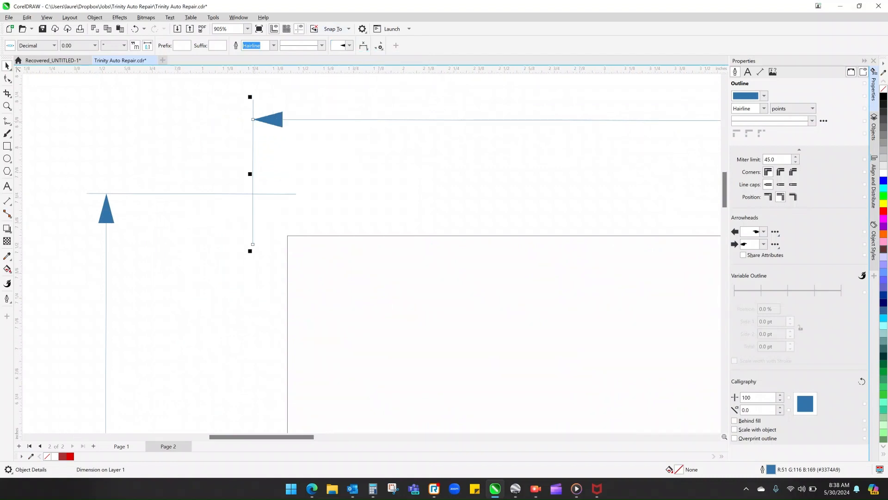
# - Try short triangular arrowheads on the sign's width dimension and return to the long, narrow ones
pyautogui.click(350, 45)
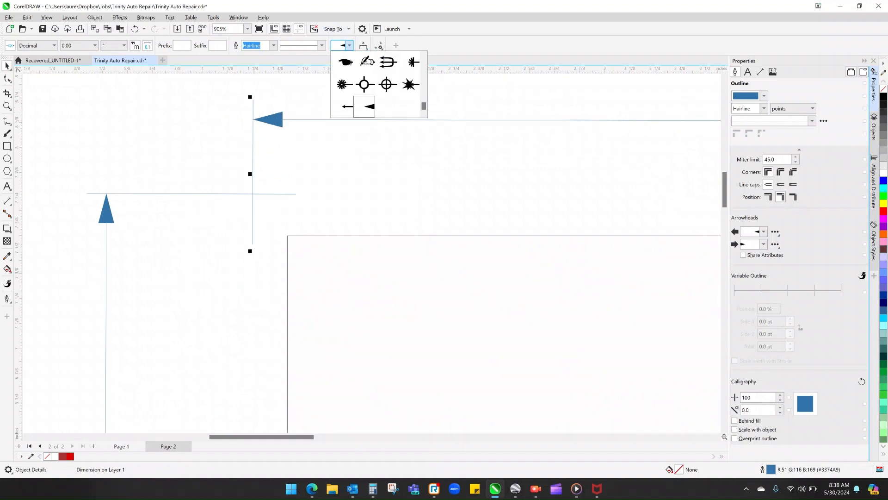
pyautogui.scroll(10, 380, 84)
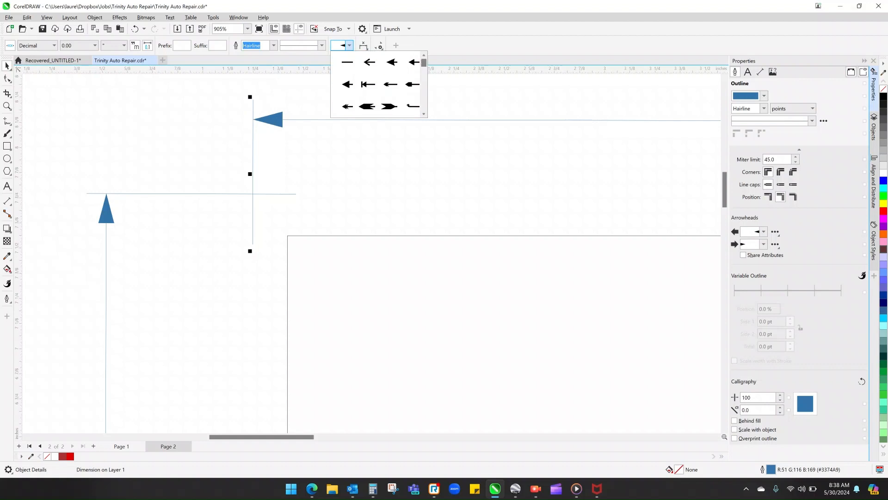
pyautogui.click(414, 62)
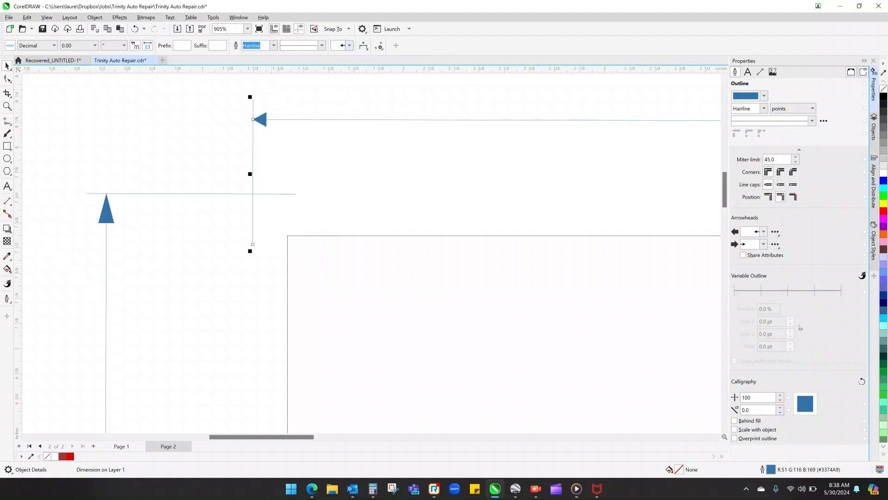
pyautogui.click(349, 46)
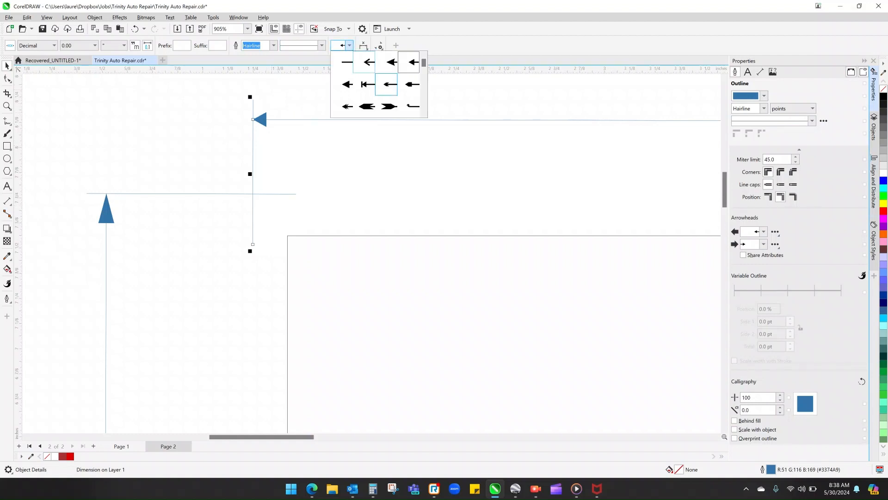
pyautogui.scroll(-7, 378, 85)
pyautogui.click(365, 106)
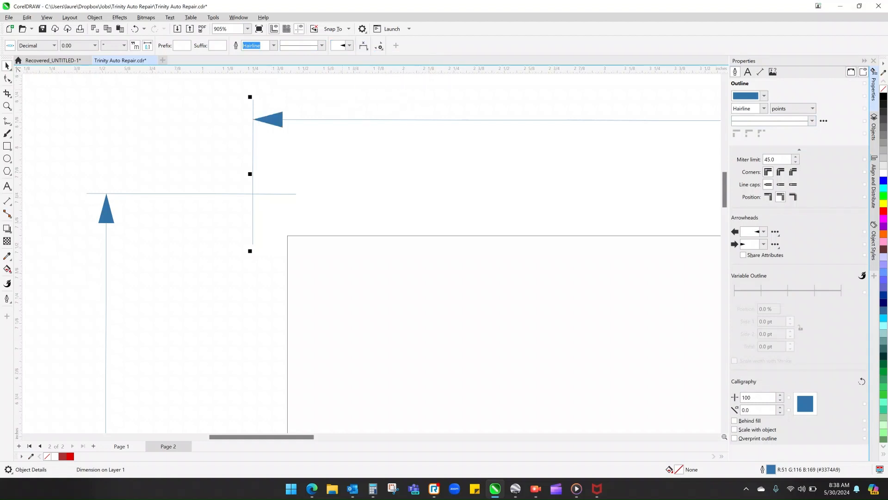
pyautogui.click(364, 46)
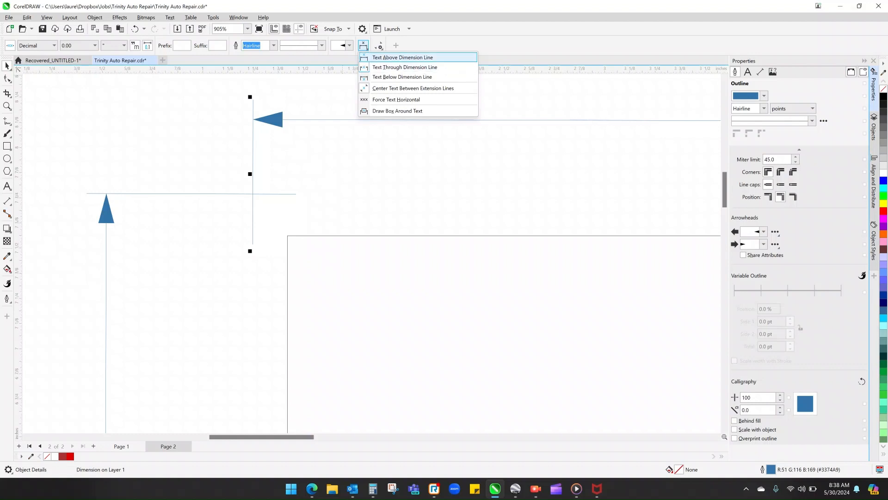
pyautogui.click(380, 46)
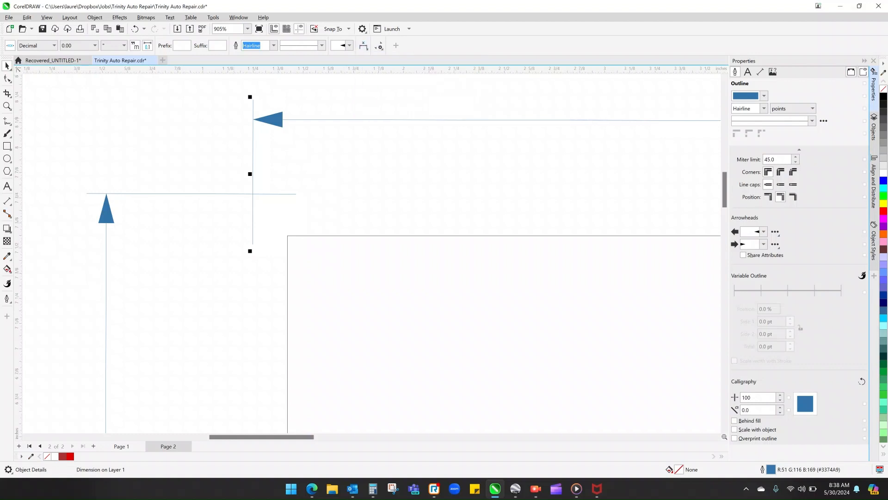
pyautogui.click(257, 137)
pyautogui.scroll(-4, 253, 128)
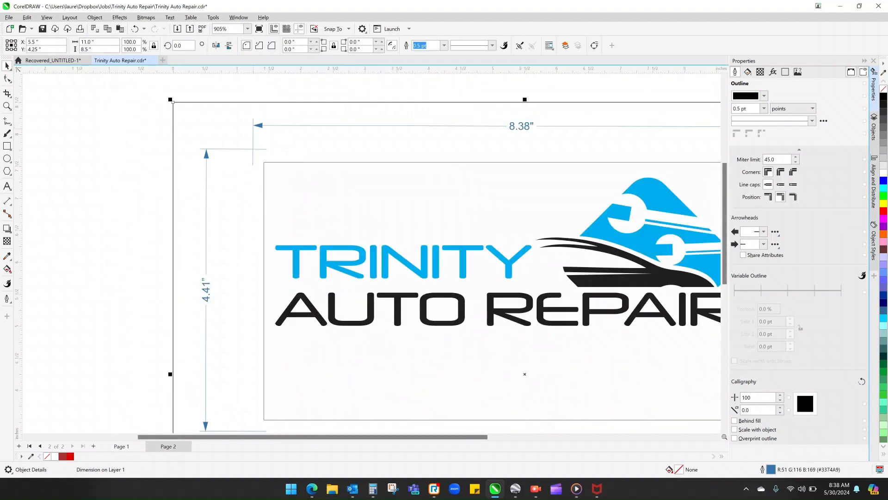
# - Break the sign's width dimension apart so its label becomes separate, editable text
pyautogui.scroll(-3, 451, 121)
pyautogui.press('Escape')
pyautogui.scroll(3, 570, 126)
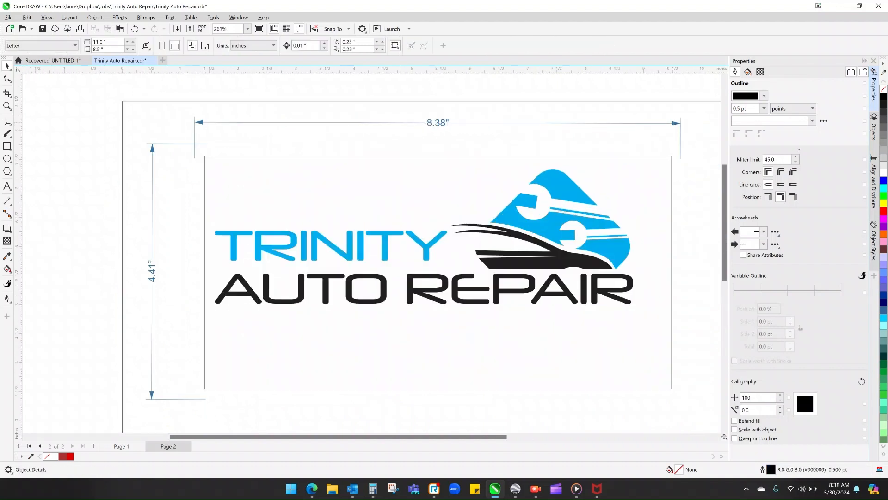
pyautogui.click(455, 123)
pyautogui.rightClick(455, 123)
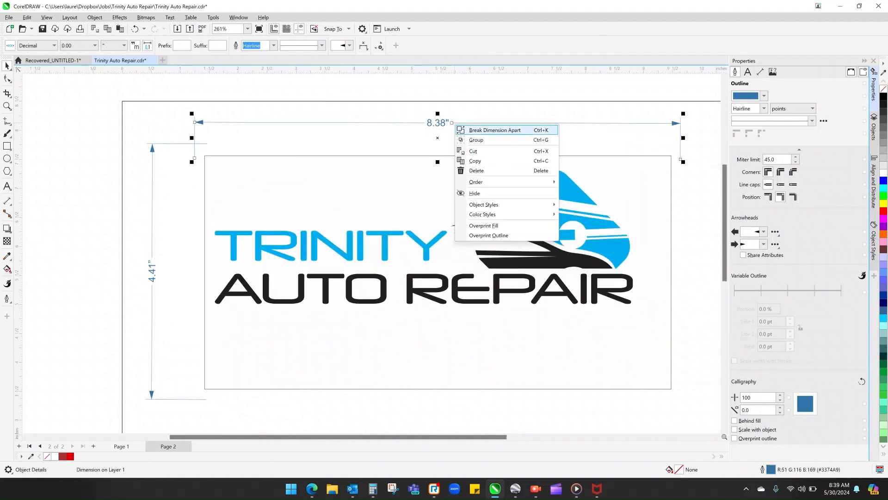
pyautogui.click(485, 130)
pyautogui.press('Escape')
# - Replace the sign's width label with 14' and enlarge the text to about 23 pt
pyautogui.doubleClick(446, 123)
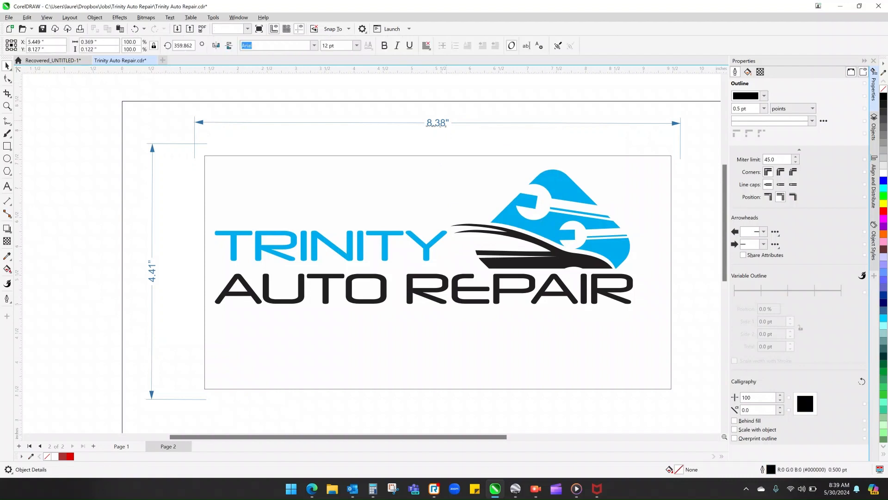
pyautogui.press('BackSpace')
pyautogui.press('BackSpace')
pyautogui.press('BackSpace')
pyautogui.press('BackSpace')
pyautogui.press('BackSpace')
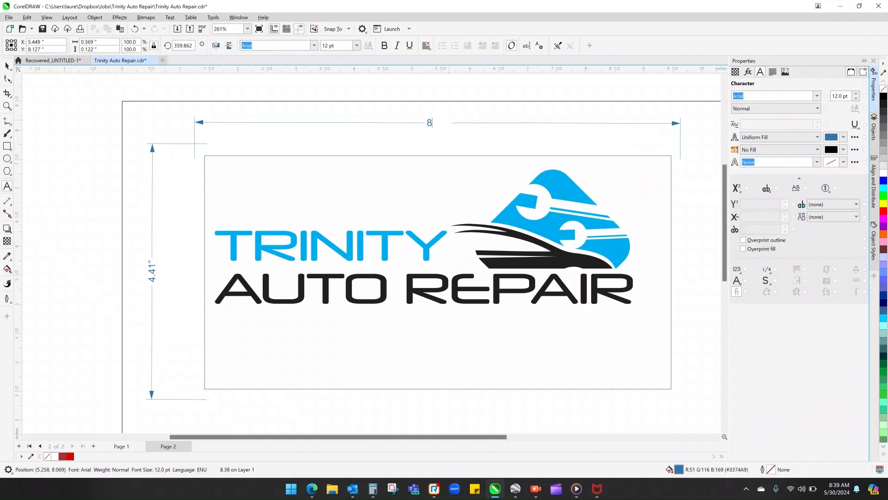
pyautogui.write("14'")
pyautogui.press('Escape')
pyautogui.moveTo(442, 129); pyautogui.dragTo(453, 136)
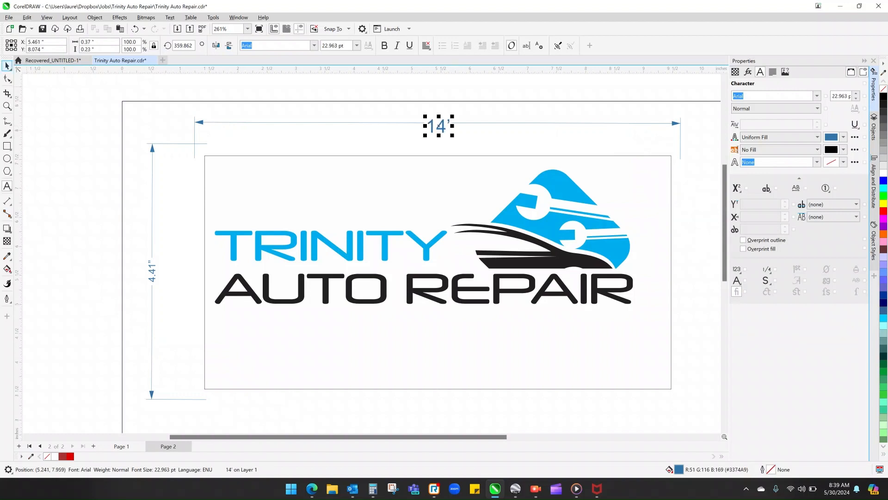
# - Break the sign's height dimension apart so its label becomes separate, editable text
pyautogui.rightClick(152, 150)
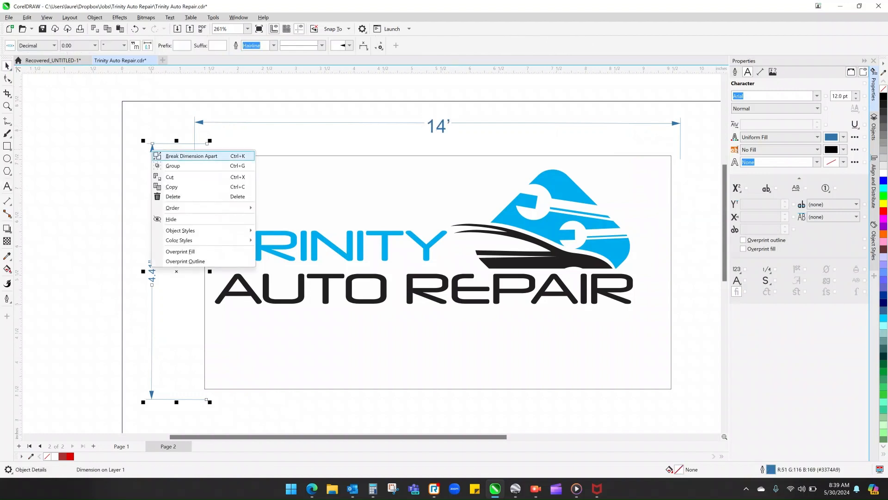
pyautogui.click(185, 156)
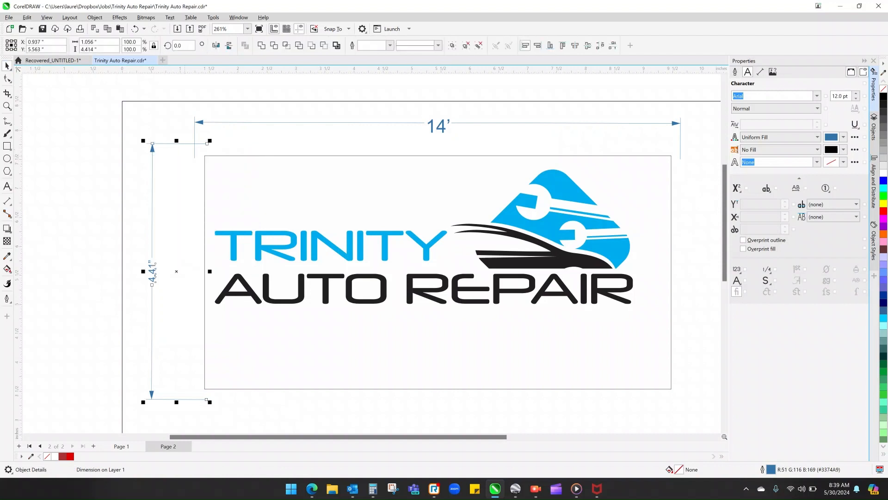
pyautogui.press('Escape')
# - Replace the sign's height label with 7' and enlarge the text to about 29 pt
pyautogui.click(152, 271)
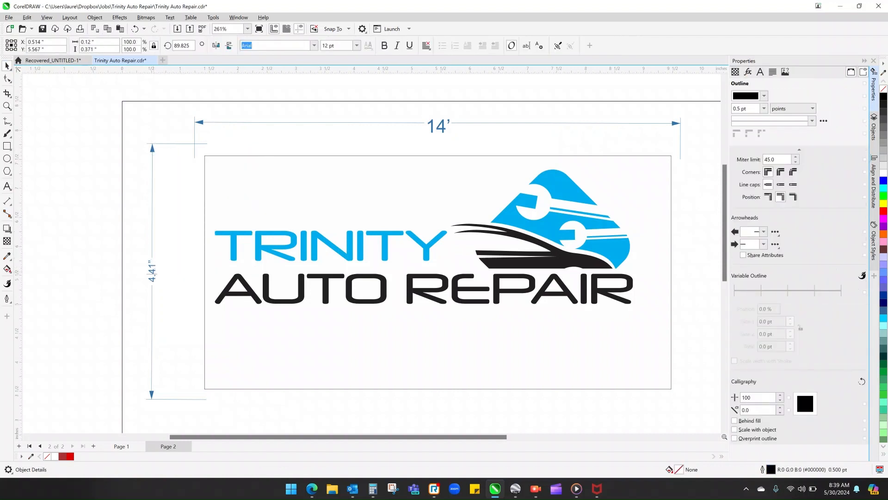
pyautogui.moveTo(152, 282); pyautogui.dragTo(152, 260)
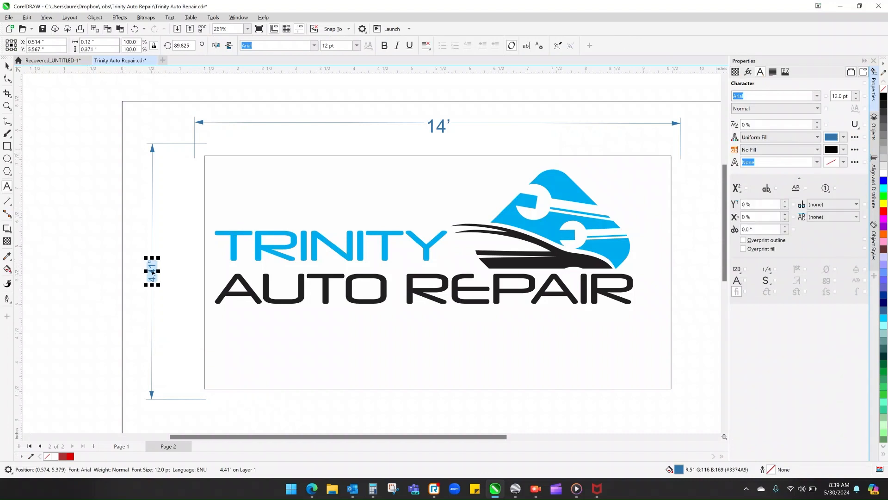
pyautogui.write("7'")
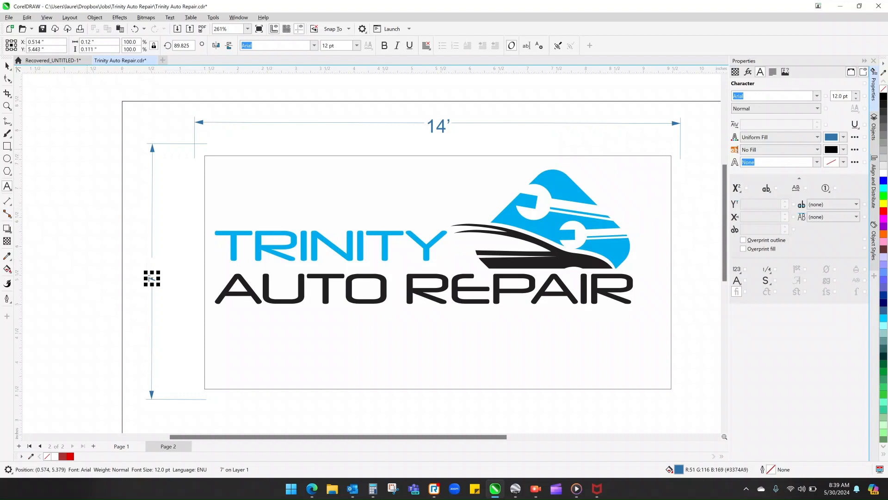
pyautogui.moveTo(158, 273)
pyautogui.mouseDown()
pyautogui.moveTo(168, 264)
pyautogui.moveTo(164, 281)
pyautogui.mouseUp()
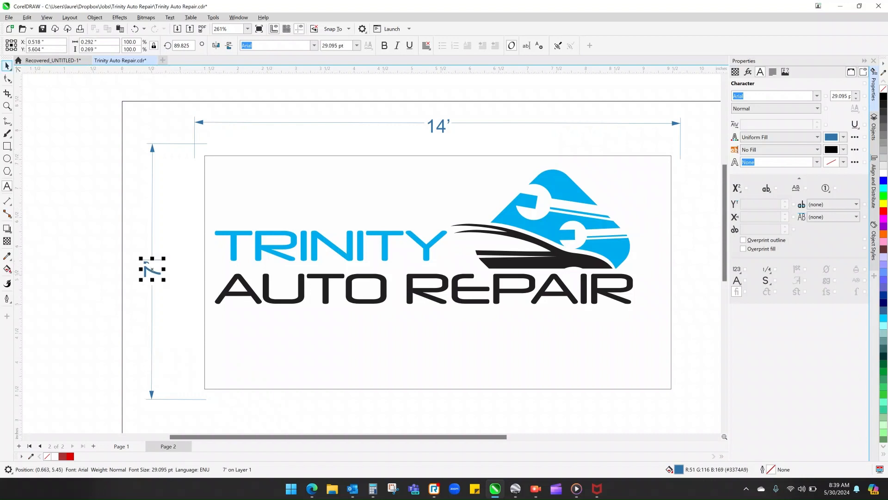
pyautogui.press('Escape')
# - Enlarge the sign panel, logo and both dimensions together to about 9.7 by 5.1 inches
pyautogui.scroll(-2, 235, 225)
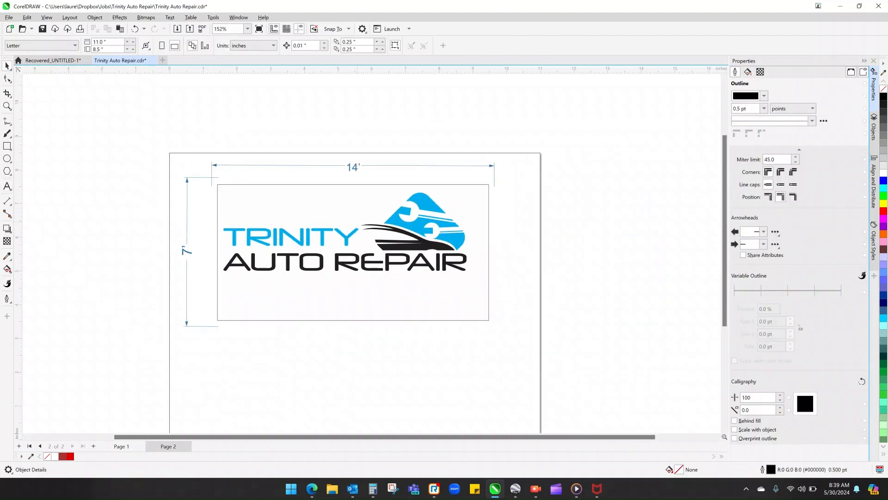
pyautogui.moveTo(493, 348); pyautogui.dragTo(512, 336)
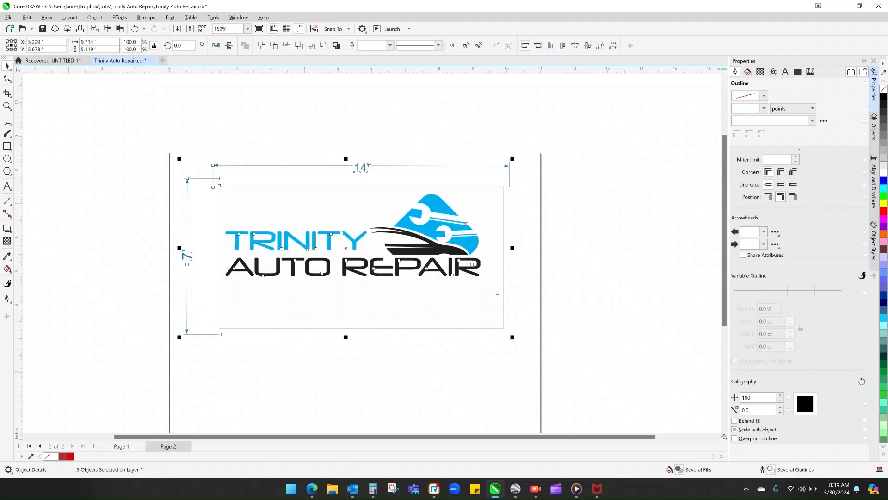
pyautogui.press('Escape')
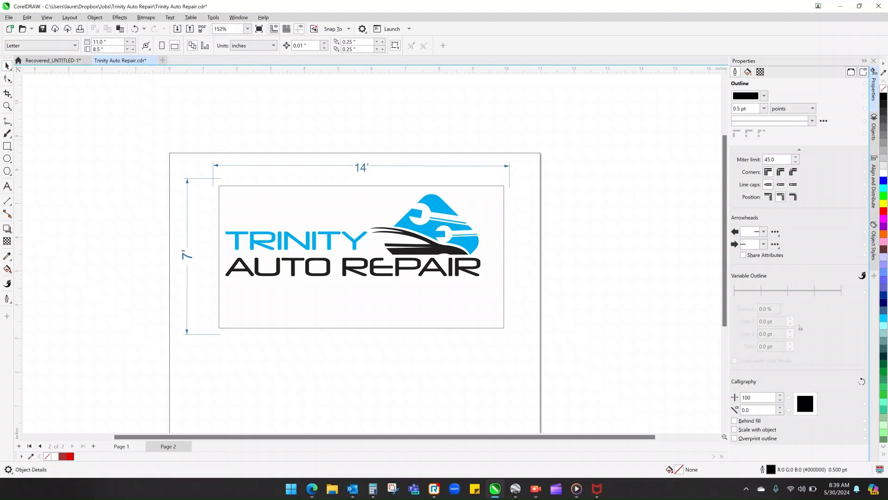
# - Enlarge the sign panel, logo and both dimensions together to about 9.9 by 5.2 inches and save the file
pyautogui.hotkey('ctrl', 'a')
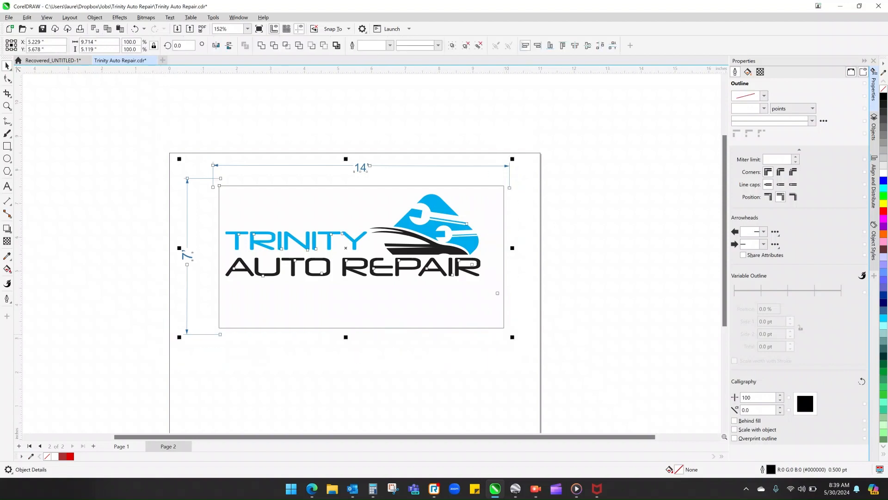
pyautogui.moveTo(512, 337)
pyautogui.mouseDown()
pyautogui.moveTo(568, 365)
pyautogui.moveTo(519, 340)
pyautogui.mouseUp()
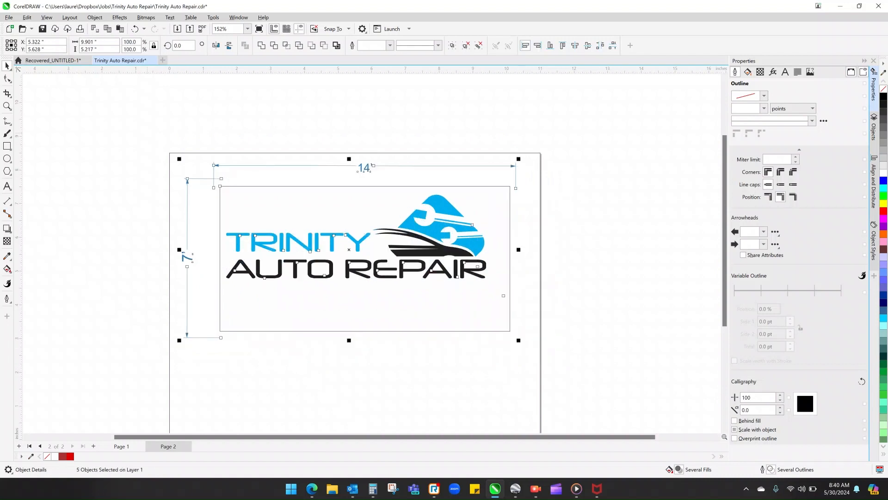
pyautogui.click(147, 136)
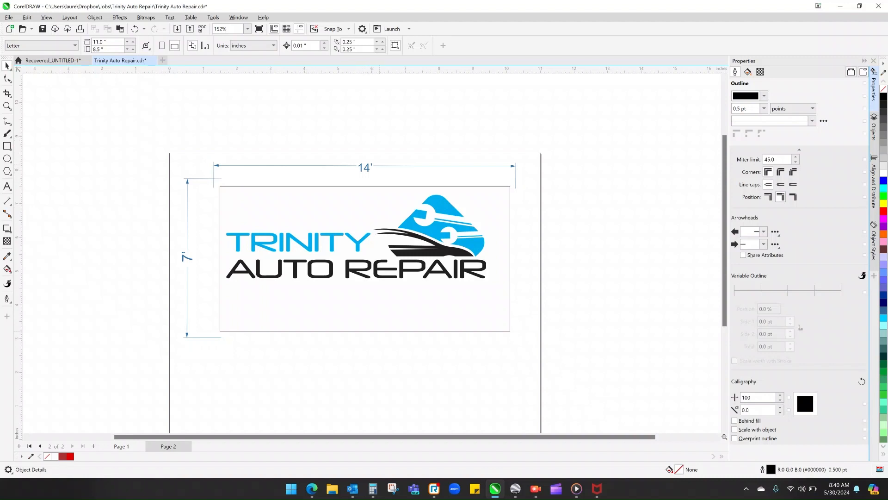
pyautogui.scroll(-2, 365, 231)
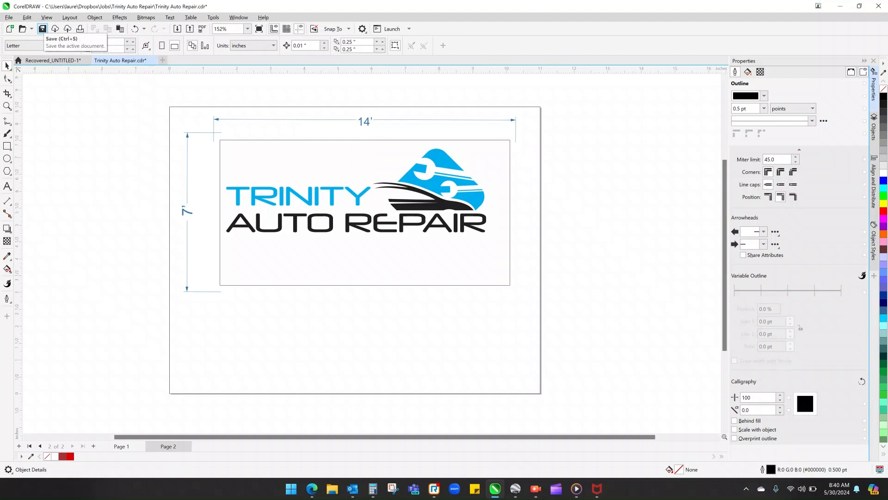
pyautogui.click(42, 29)
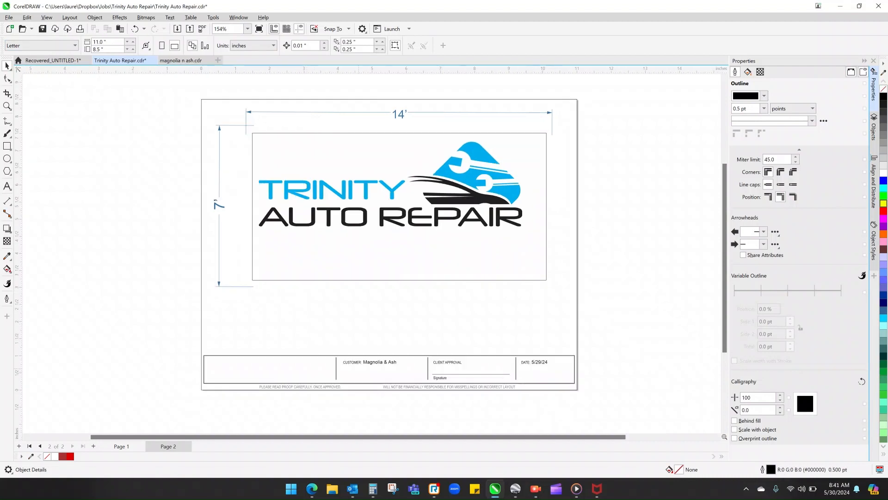
# - Replace the customer entry in the approval block below the sign with Trinity Auto
pyautogui.doubleClick(393, 362)
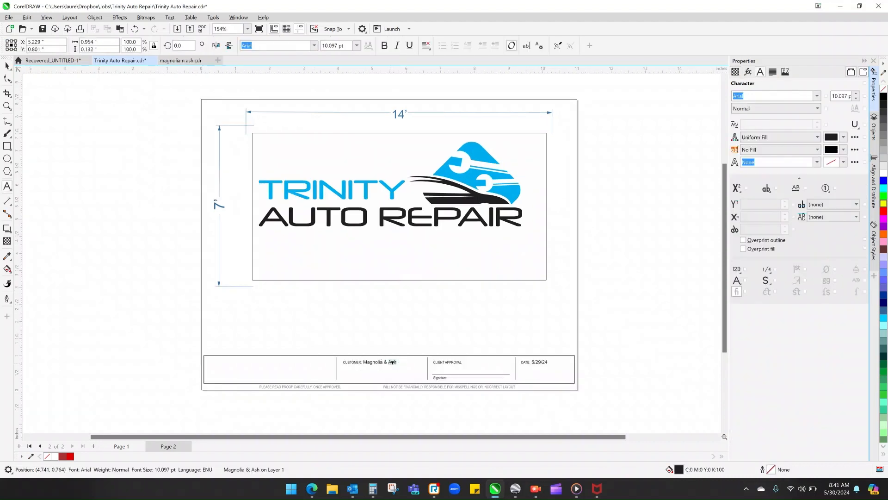
pyautogui.doubleClick(374, 362)
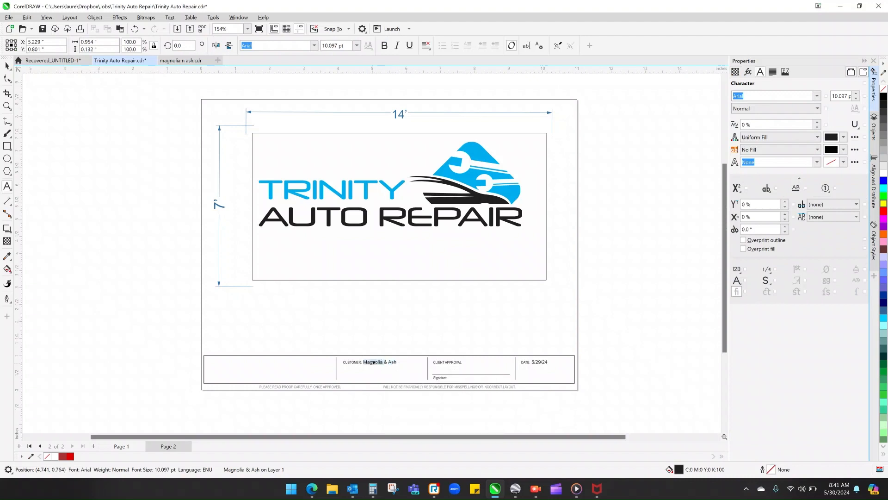
pyautogui.write('Trini')
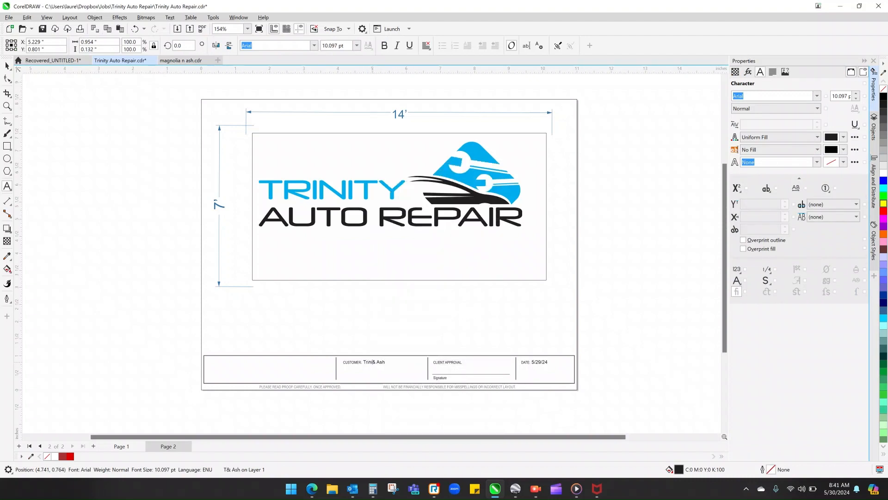
pyautogui.write('ty Auto')
pyautogui.press('Delete')
pyautogui.press('Delete')
pyautogui.press('Delete')
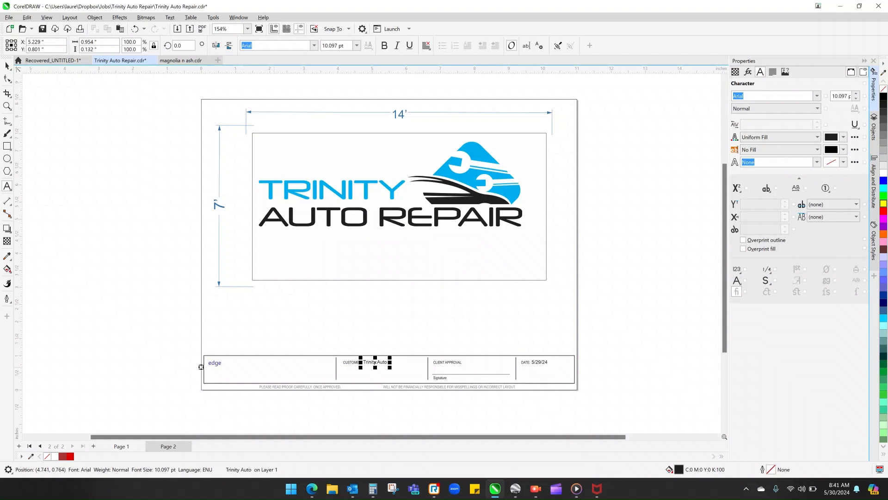
pyautogui.click(7, 66)
pyautogui.click(462, 320)
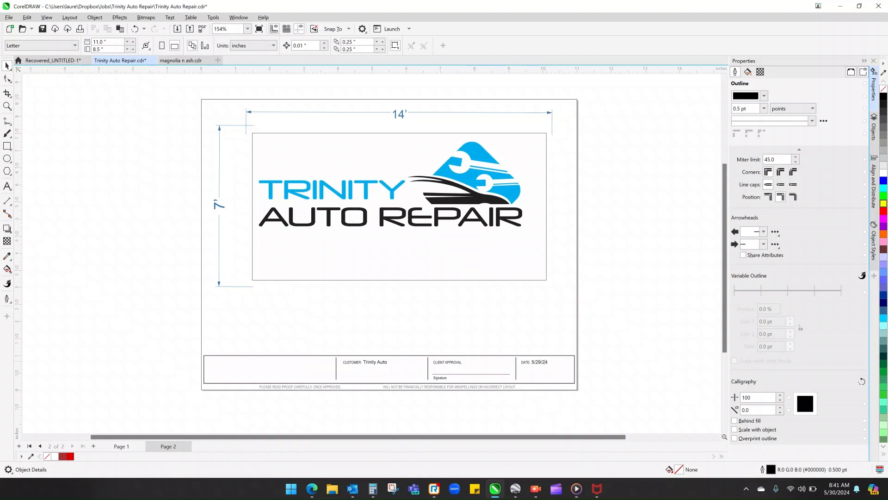
# - Set the approval block's date to 5/30/24
pyautogui.doubleClick(546, 361)
pyautogui.press('Left')
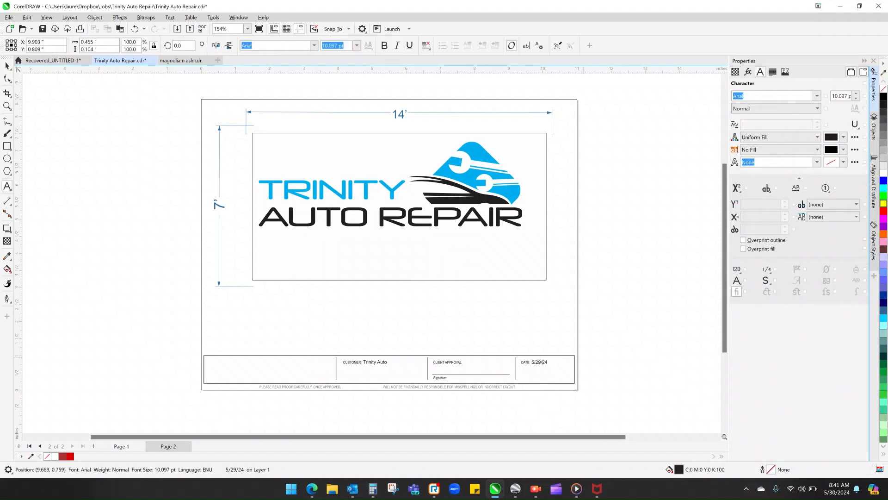
pyautogui.press('BackSpace')
pyautogui.press('BackSpace')
pyautogui.press('BackSpace')
pyautogui.press('BackSpace')
pyautogui.write('30/')
pyautogui.write('/')
pyautogui.hotkey('ctrl', 'space')
pyautogui.press('Escape')
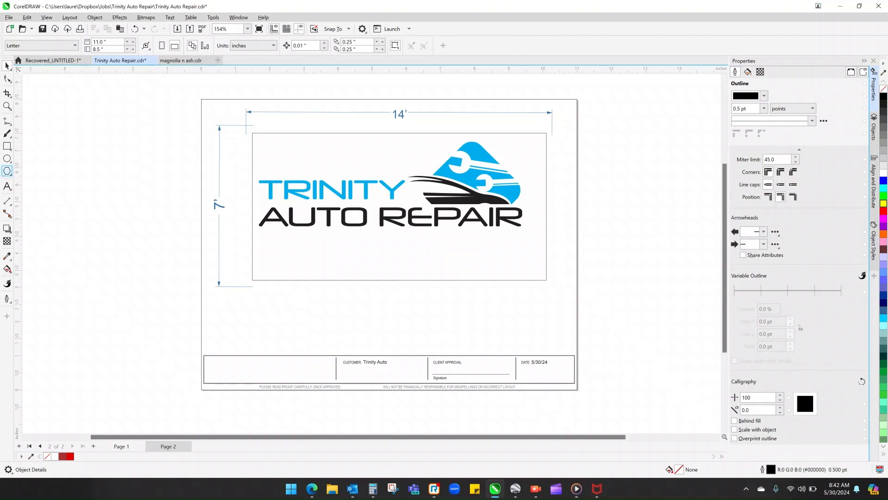
# - Add a 24 pt Arial note reading "18oz Single-sided banner, digitally printed with grommets" below the sign
pyautogui.click(7, 186)
pyautogui.click(177, 303)
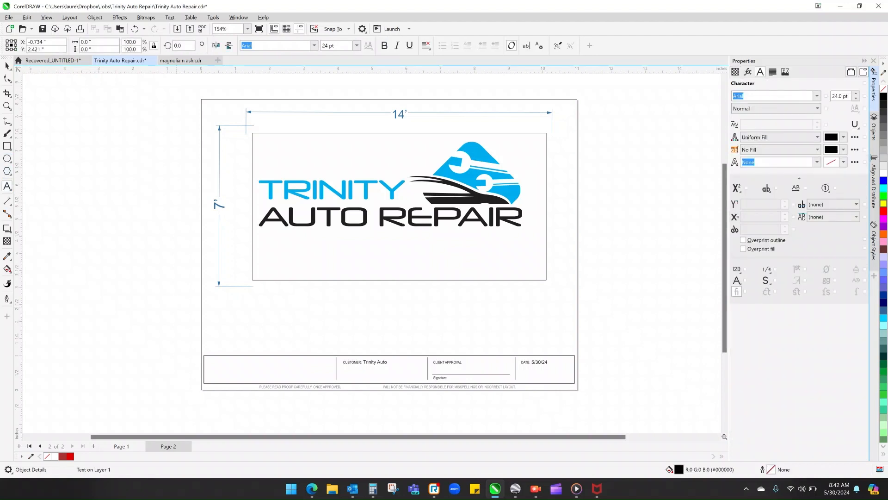
pyautogui.write('18o')
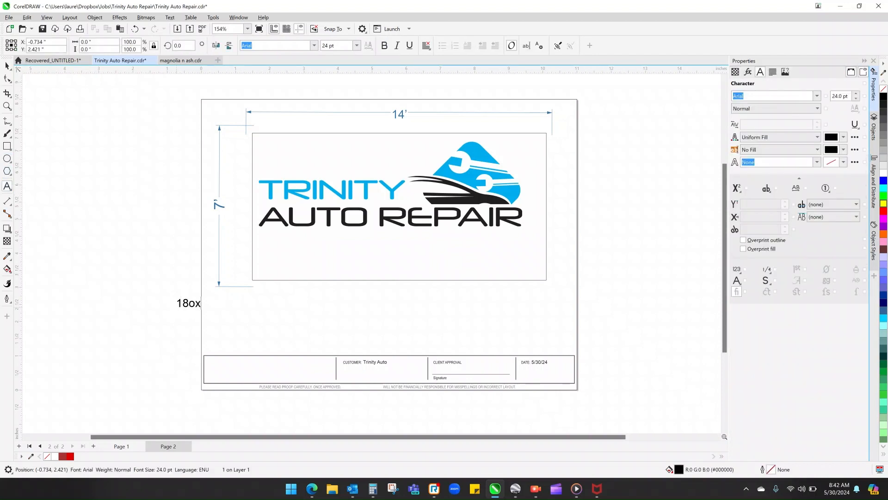
pyautogui.write('z Sibgle')
pyautogui.press('BackSpace')
pyautogui.press('BackSpace')
pyautogui.press('BackSpace')
pyautogui.press('BackSpace')
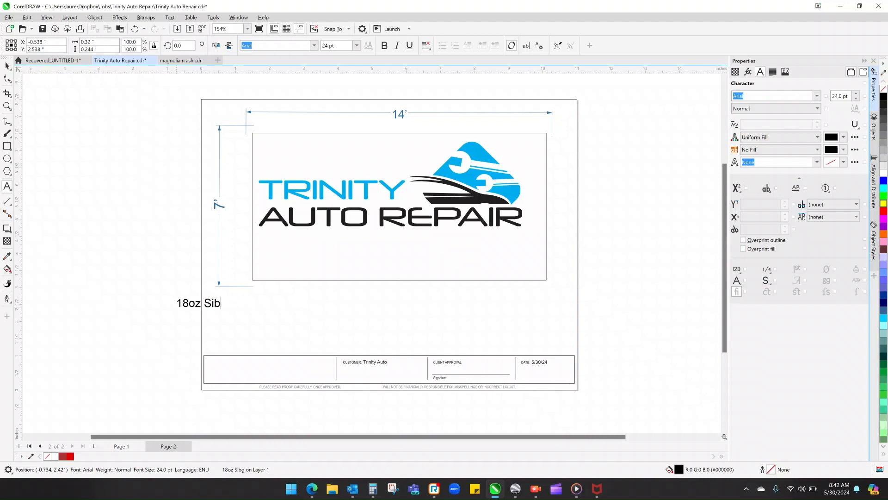
pyautogui.write('ngle-sided Banner,')
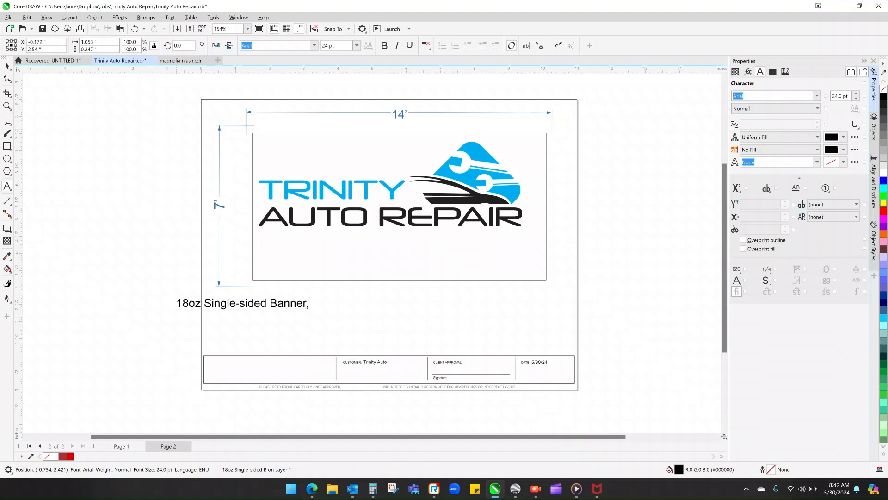
pyautogui.write(' digitally prin')
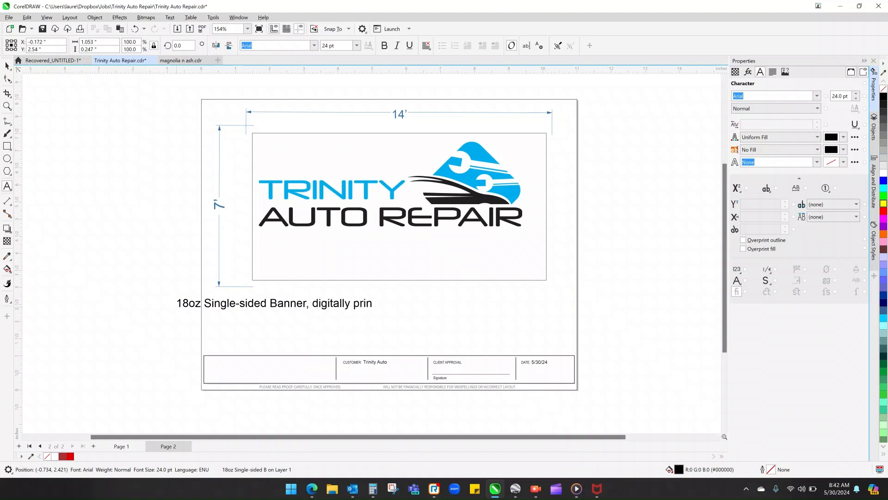
pyautogui.write('ted with grommets')
pyautogui.press('Escape')
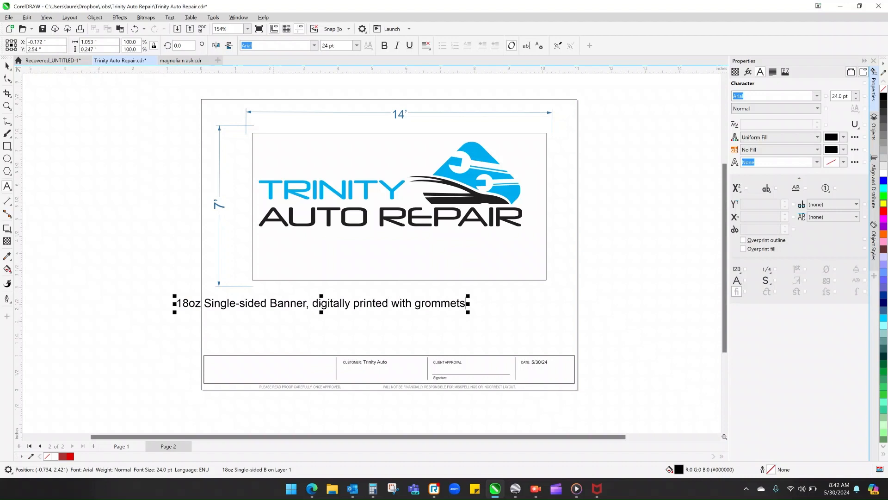
pyautogui.click(272, 303)
pyautogui.click(7, 66)
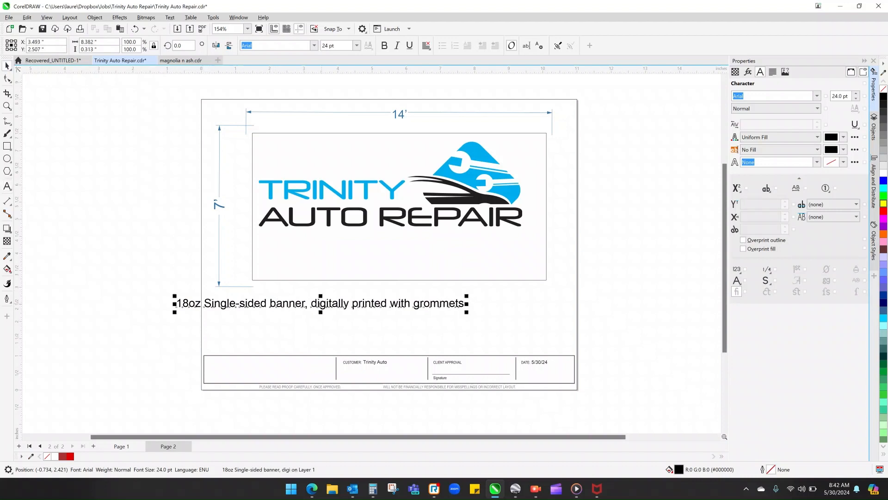
# - Place the banner note just above the approval block, center it horizontally on the page border and save the file
pyautogui.moveTo(321, 304); pyautogui.dragTo(391, 347)
pyautogui.keyDown('shift'); pyautogui.click(577, 319); pyautogui.keyUp('shift')
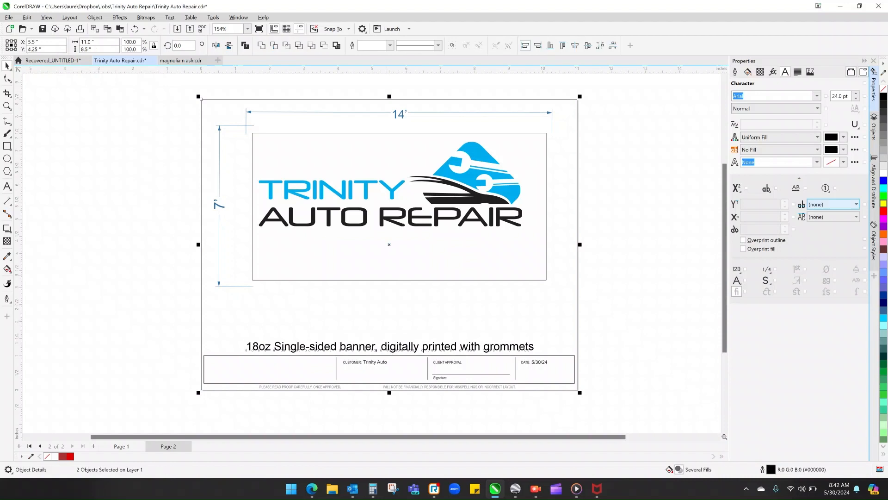
pyautogui.click(874, 186)
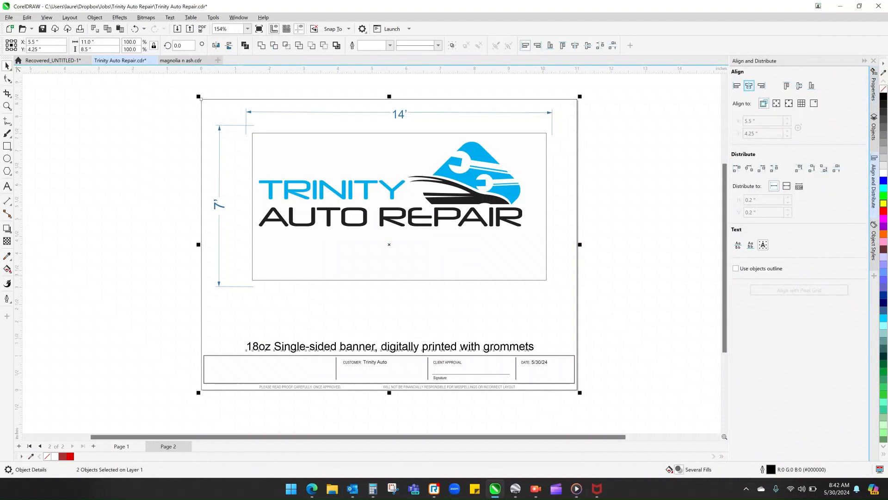
pyautogui.click(749, 85)
pyautogui.press('Escape')
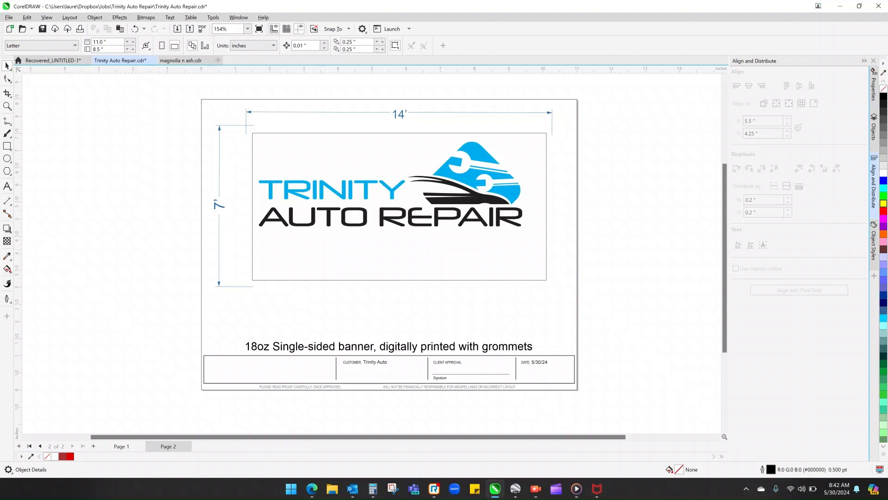
pyautogui.scroll(-1, 127, 274)
pyautogui.hotkey('ctrl', 's')
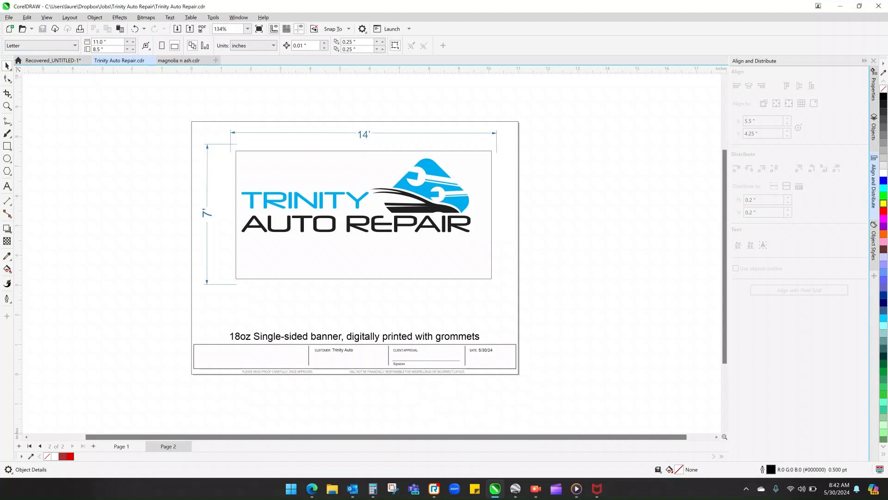
# - Copy the banner note and approval block from Page 2 onto the street-view mockup on Page 1
pyautogui.click(121, 447)
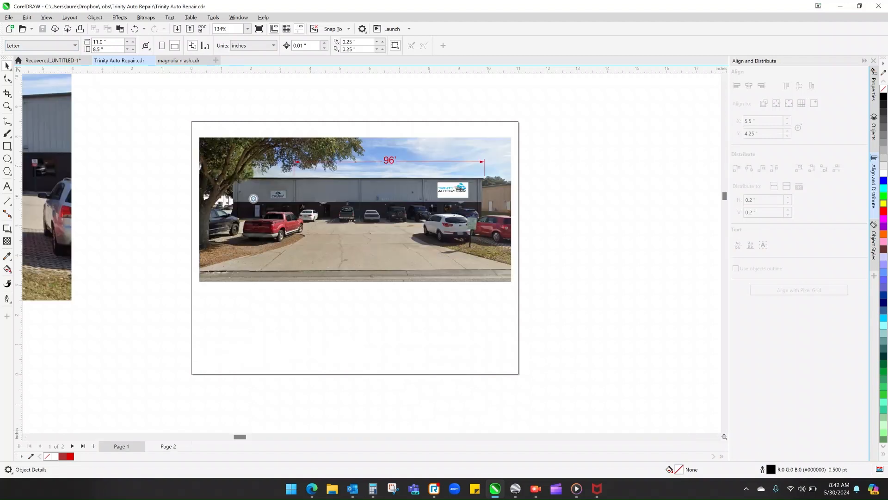
pyautogui.click(167, 447)
pyautogui.moveTo(172, 399); pyautogui.dragTo(487, 339)
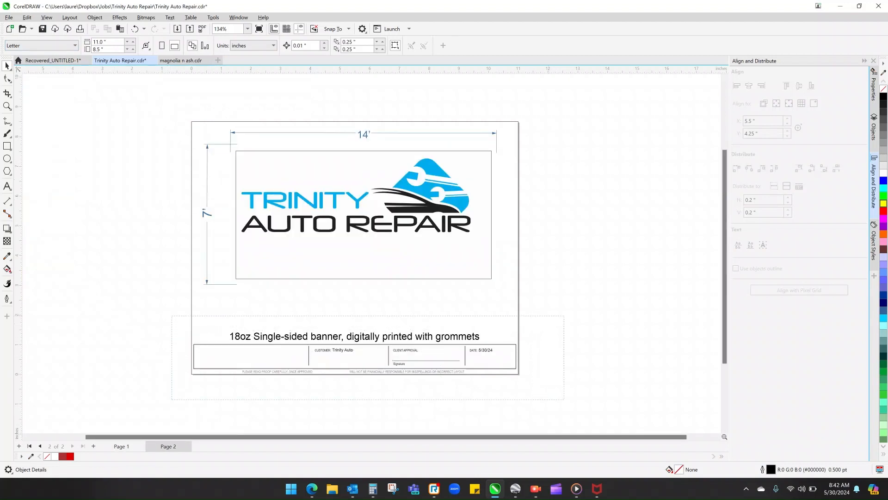
pyautogui.moveTo(564, 316); pyautogui.dragTo(564, 316)
pyautogui.press('pageup')
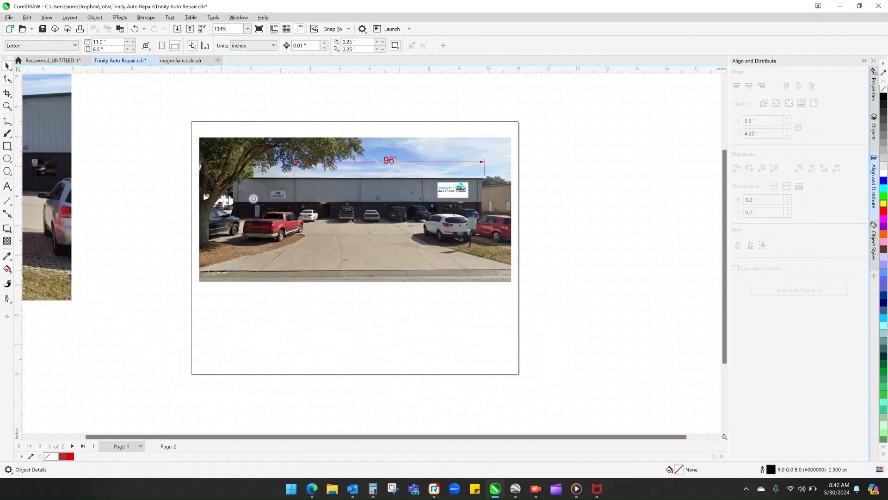
pyautogui.hotkey('ctrl', 'v')
pyautogui.press('Escape')
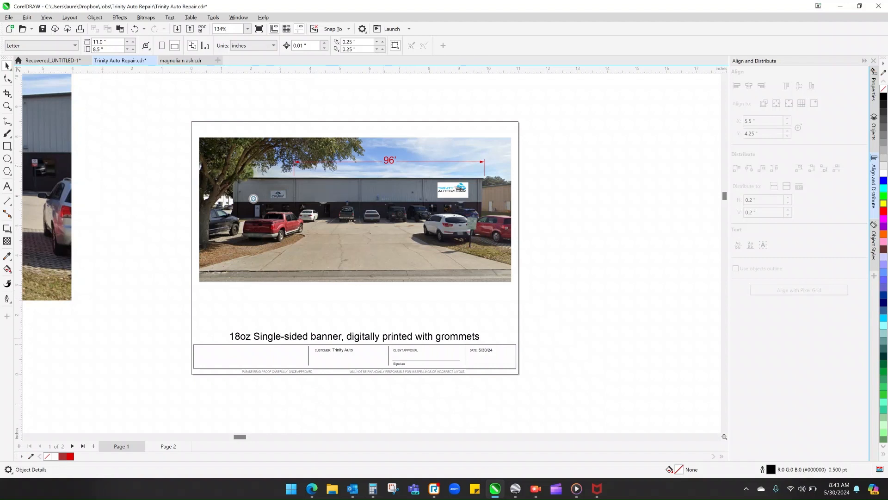
# - Review the sign-detail page and the street-view page in turn
pyautogui.click(168, 447)
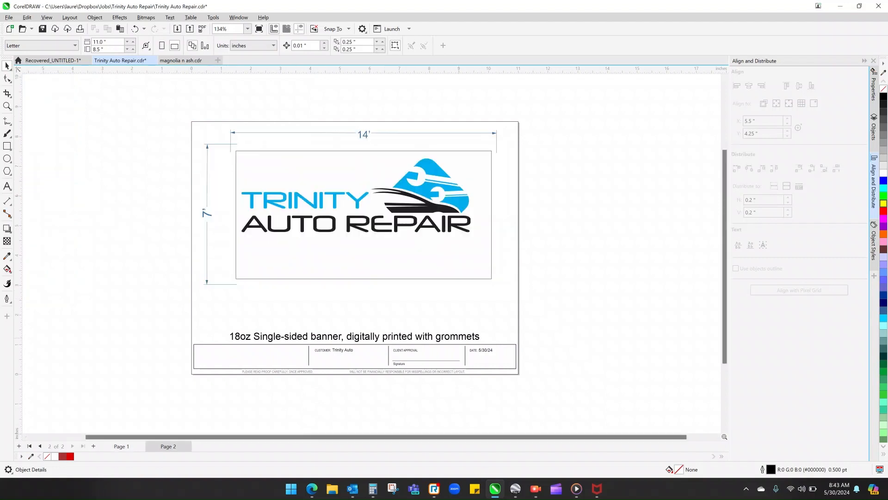
pyautogui.click(122, 446)
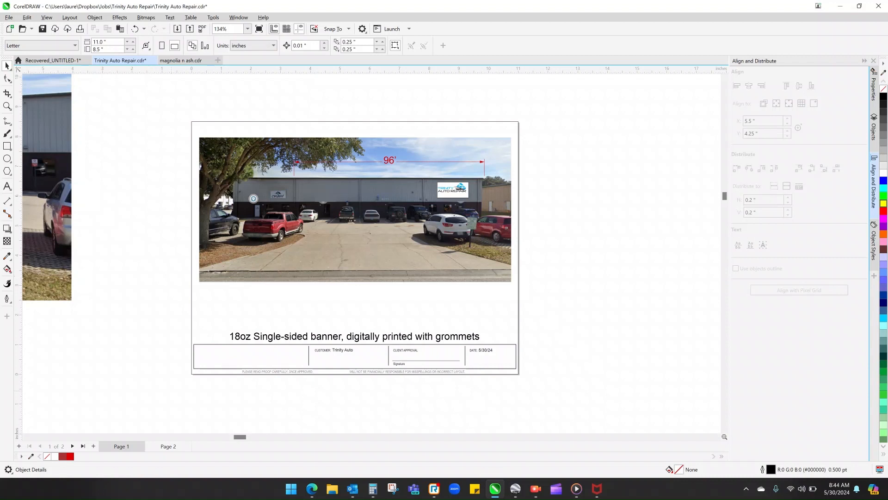
pyautogui.click(174, 446)
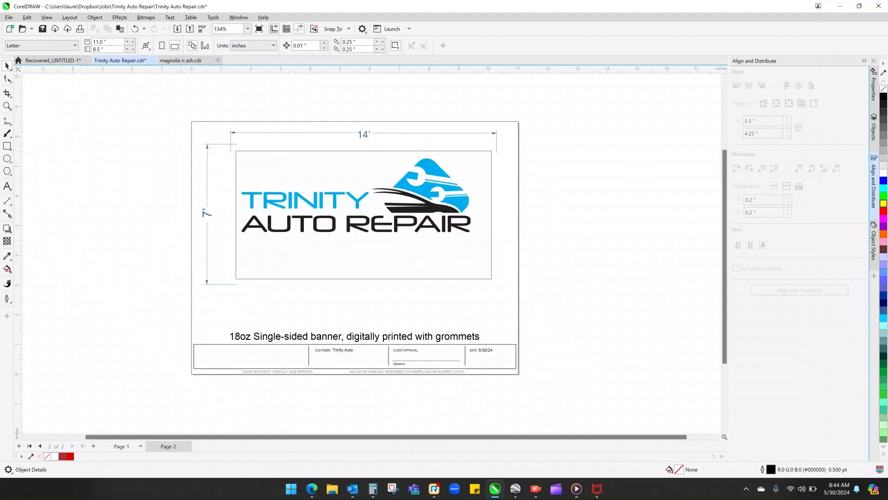
# - Switch to Snipping Tool and capture a rectangular snip of the whole street-view mockup on Page 1
pyautogui.click(122, 447)
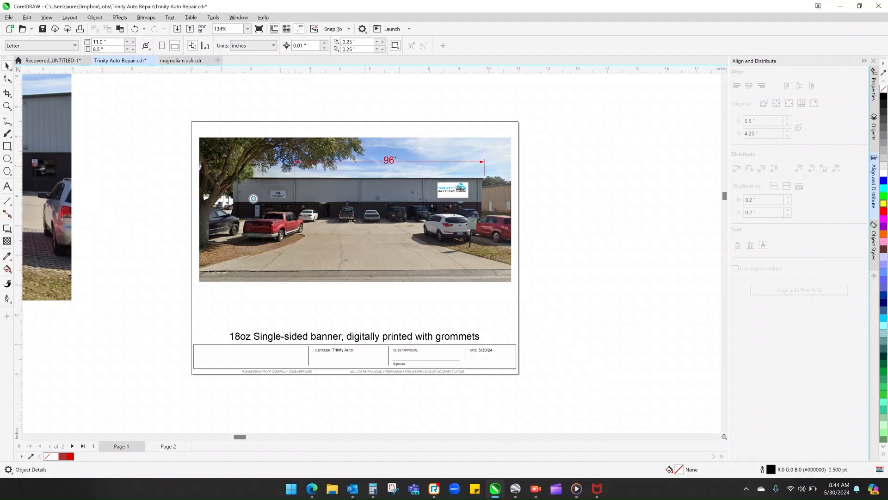
pyautogui.click(393, 489)
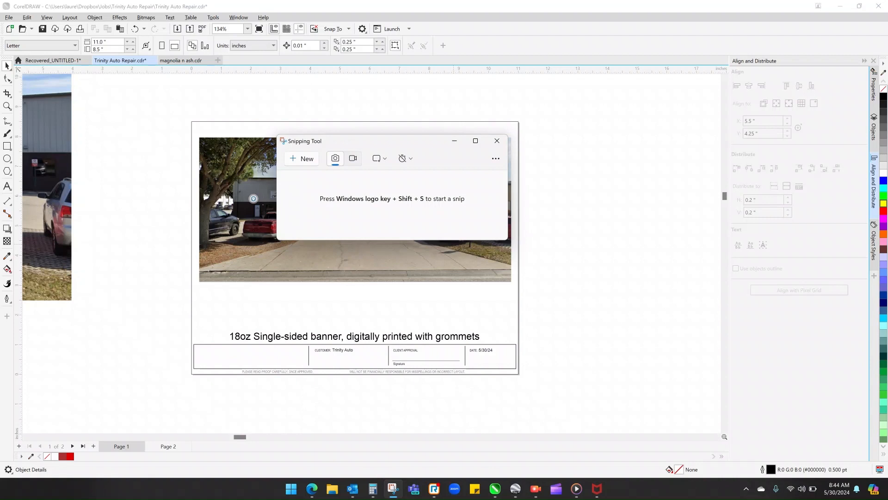
pyautogui.moveTo(390, 142); pyautogui.dragTo(360, 205)
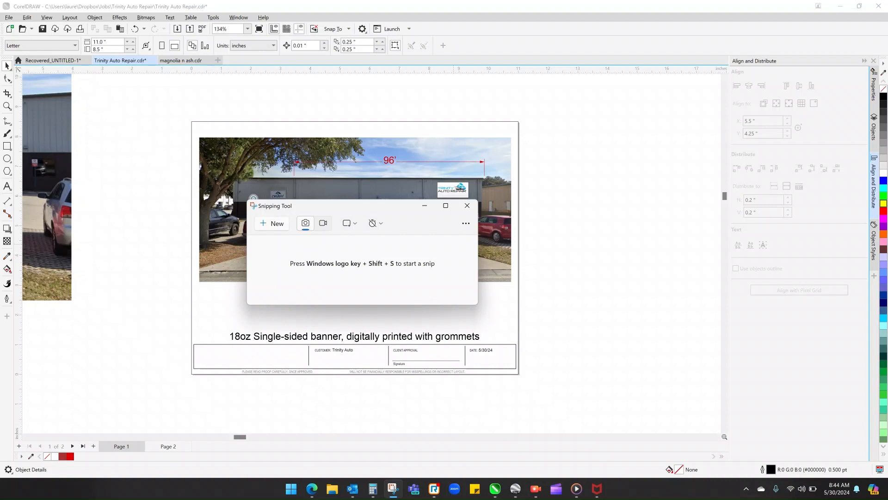
pyautogui.moveTo(478, 304); pyautogui.dragTo(501, 362)
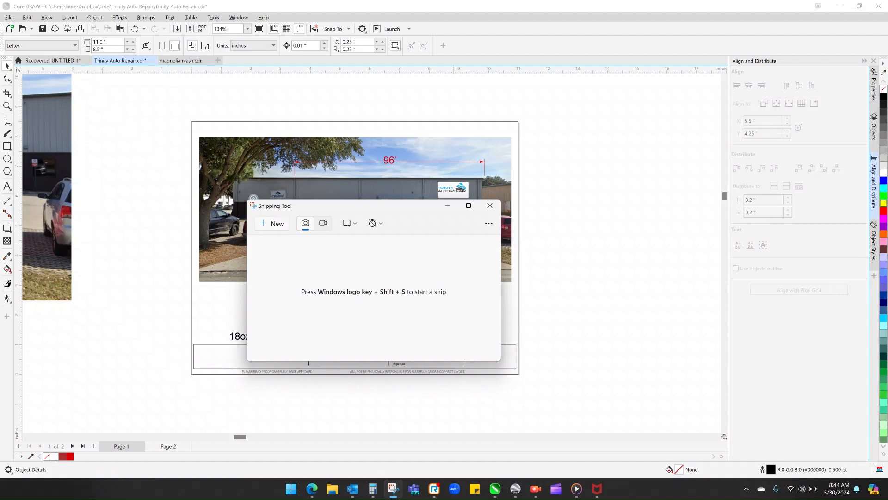
pyautogui.click(272, 224)
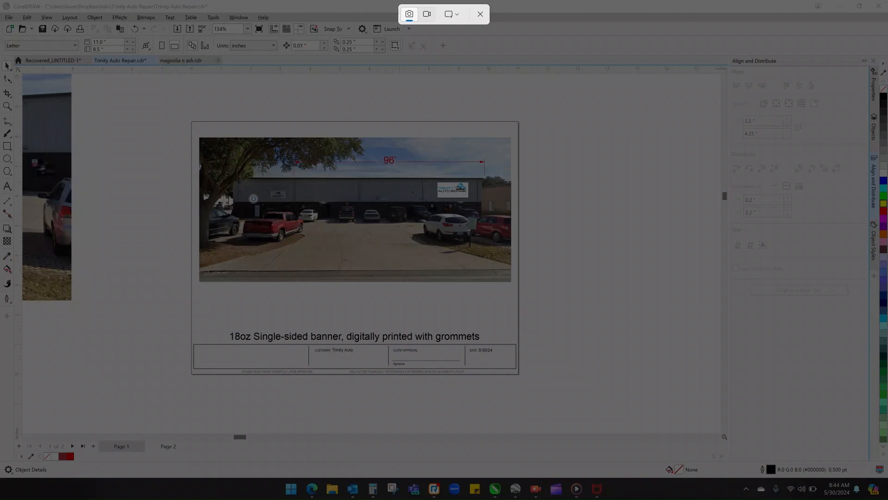
pyautogui.moveTo(189, 118)
pyautogui.mouseDown()
pyautogui.moveTo(320, 235)
pyautogui.moveTo(475, 352)
pyautogui.moveTo(525, 378)
pyautogui.mouseUp()
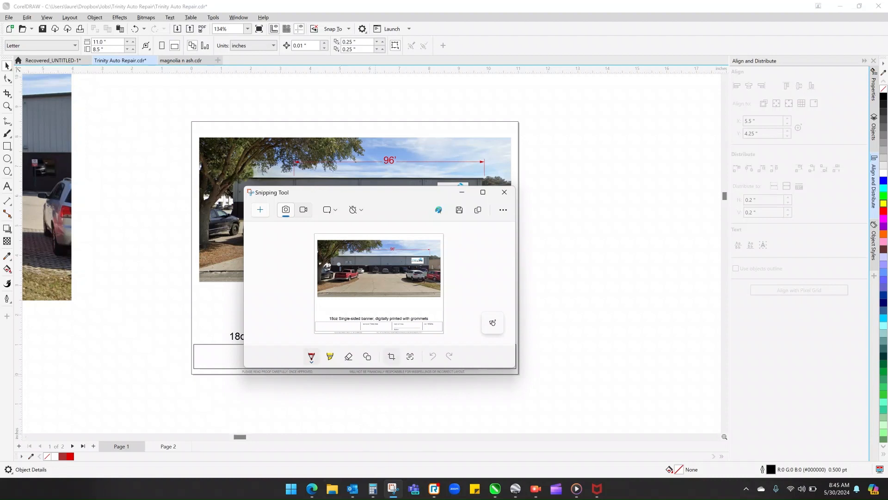
# - Draw red pen strokes across the street-view snip and undo them
pyautogui.moveTo(317, 253)
pyautogui.mouseDown()
pyautogui.moveTo(393, 290)
pyautogui.moveTo(445, 276)
pyautogui.mouseUp()
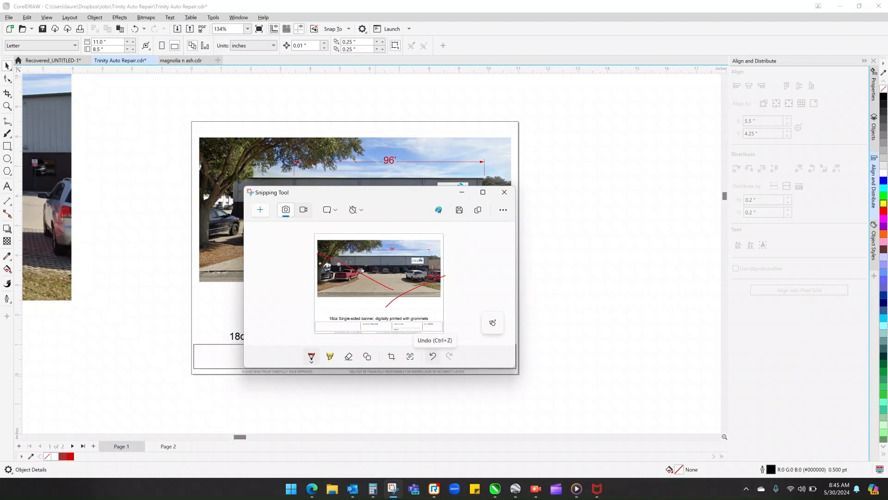
pyautogui.click(433, 356)
pyautogui.click(433, 356)
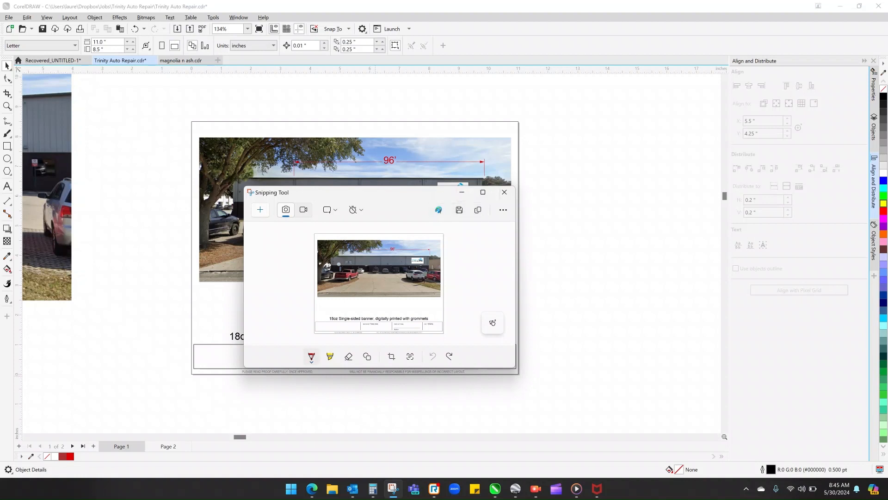
# - Return to CorelDRAW, paste the captured snip onto Page 1, move it aside and delete it
pyautogui.click(462, 192)
pyautogui.rightClick(552, 193)
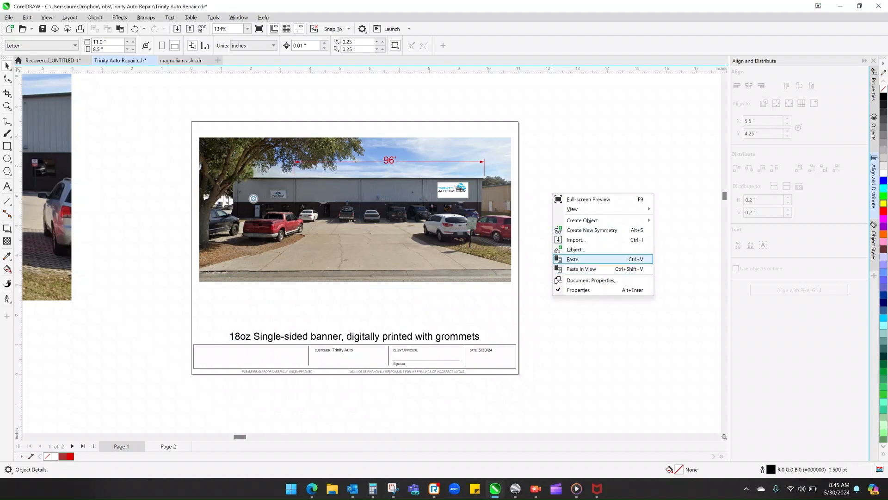
pyautogui.click(574, 259)
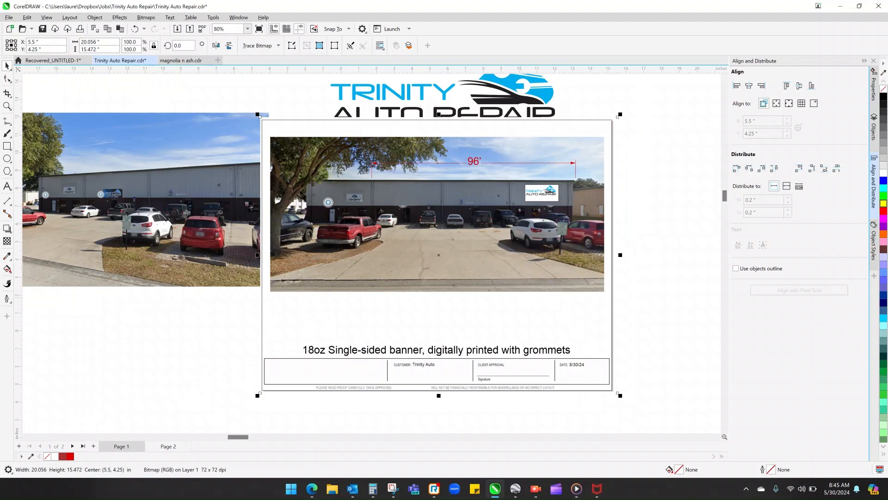
pyautogui.moveTo(438, 255); pyautogui.dragTo(293, 272)
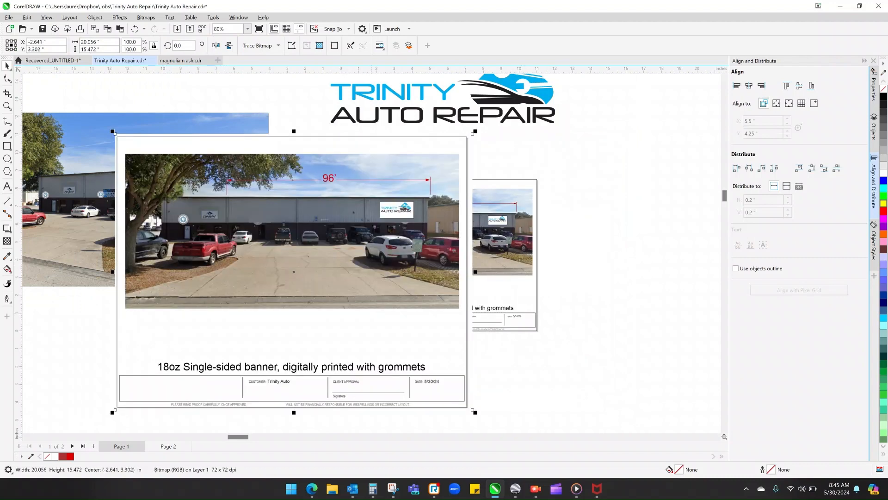
pyautogui.press('Delete')
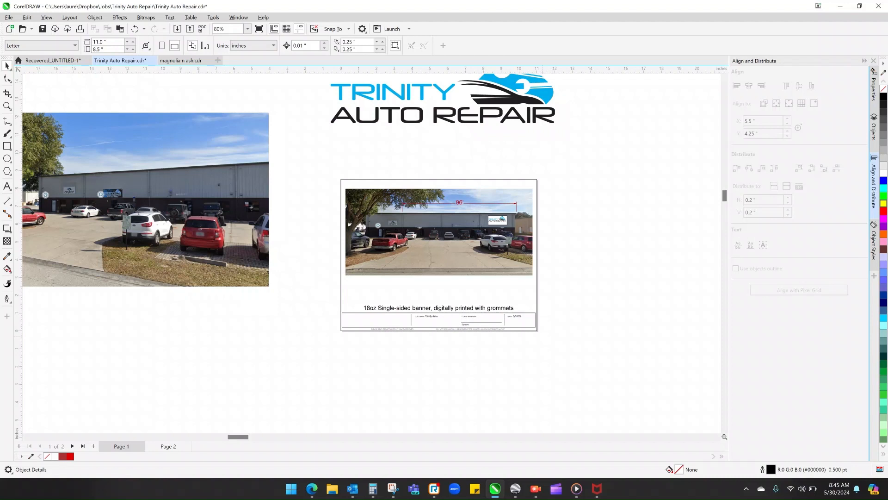
# - Check the complete mockup selection on Page 1 and Page 2 in turn, clearing each selection
pyautogui.moveTo(547, 338); pyautogui.dragTo(331, 167)
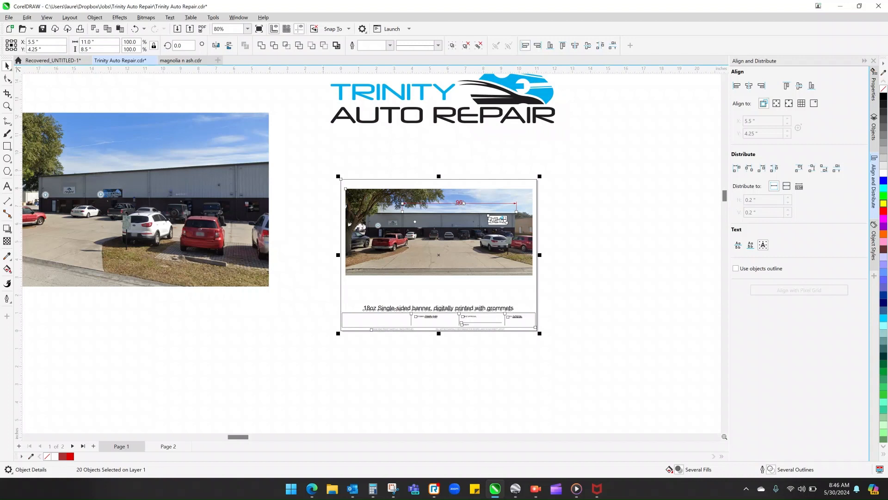
pyautogui.press('Escape')
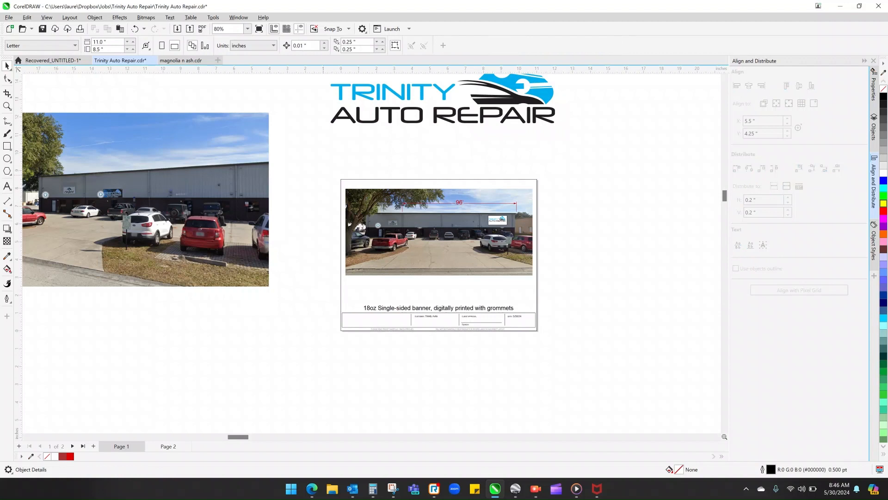
pyautogui.click(169, 446)
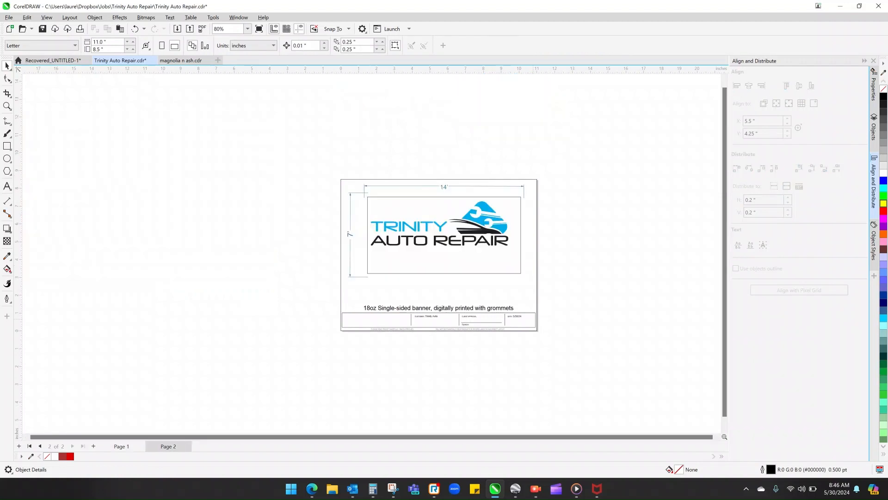
pyautogui.hotkey('ctrl', 'a')
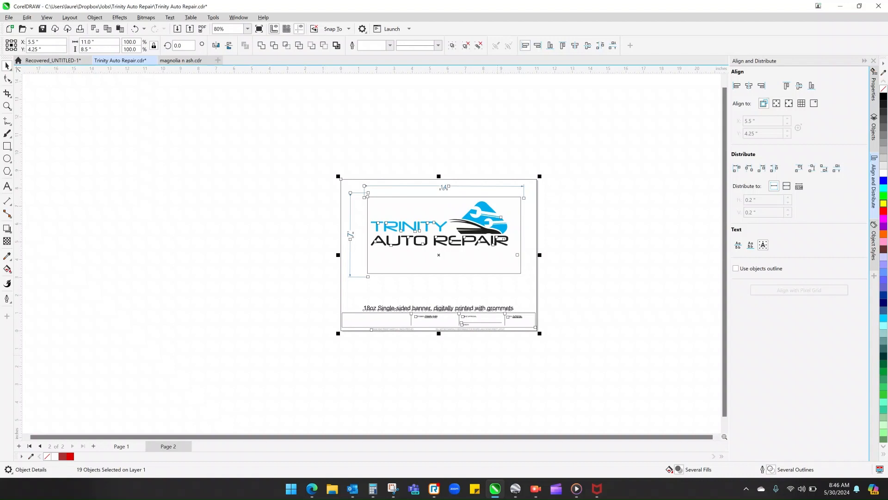
pyautogui.press('Escape')
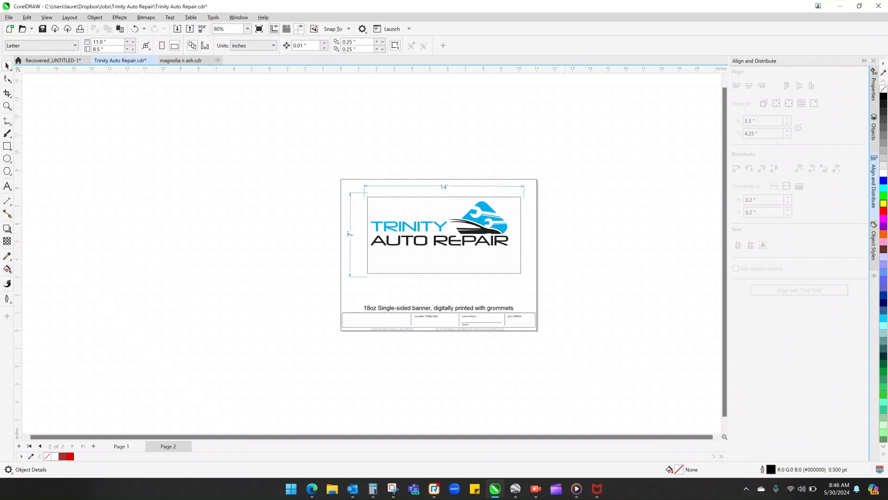
# - Go back to the street-view mockup on Page 1 and save the file
pyautogui.scroll(1, 569, 352)
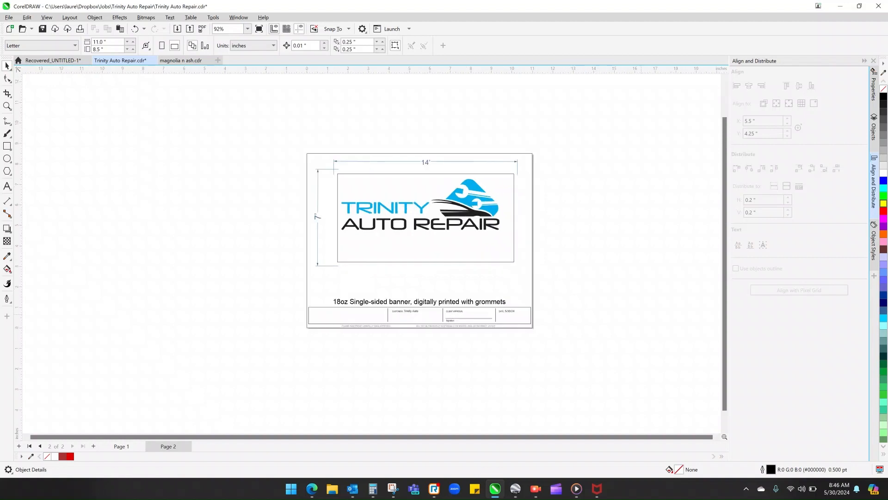
pyautogui.click(122, 447)
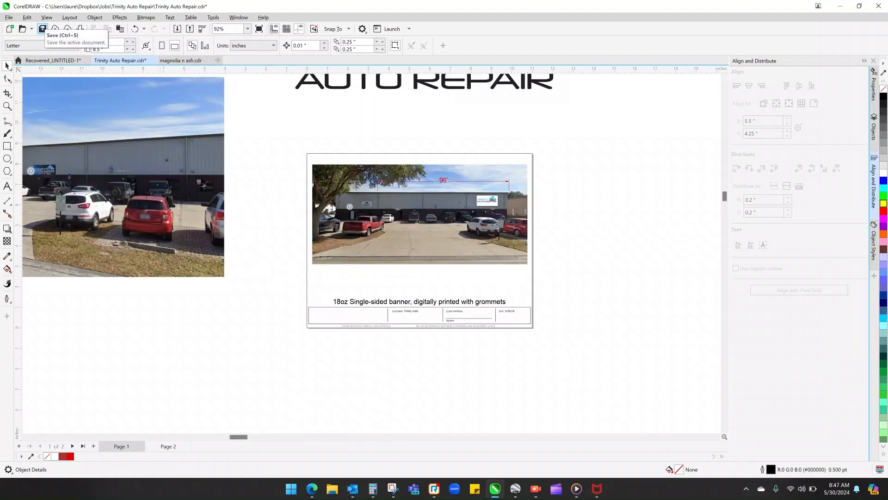
pyautogui.click(42, 29)
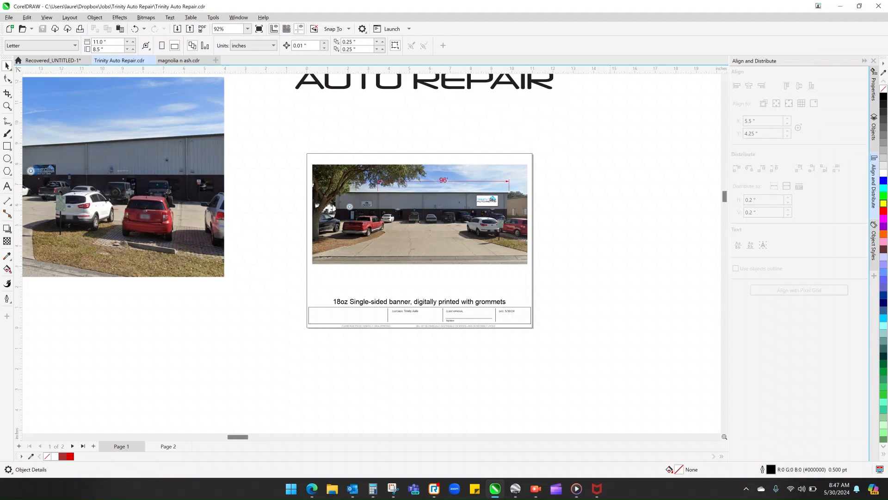
pyautogui.scroll(-3, 612, 211)
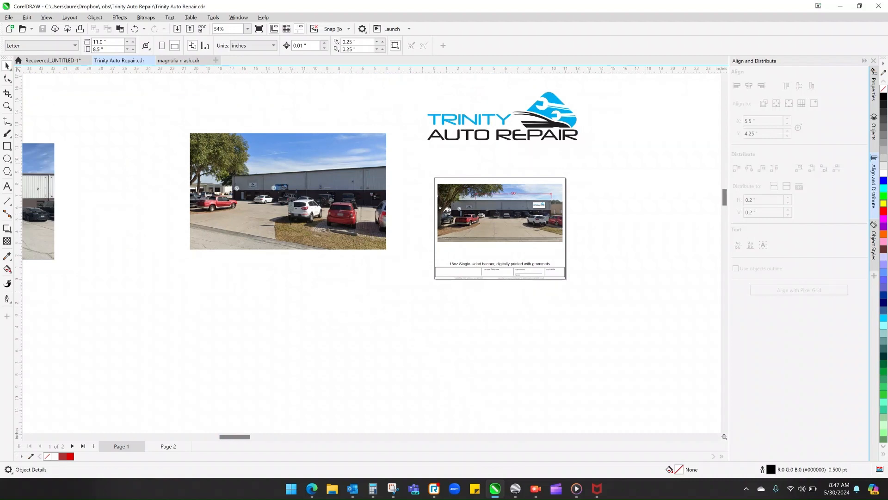
pyautogui.scroll(3, 676, 132)
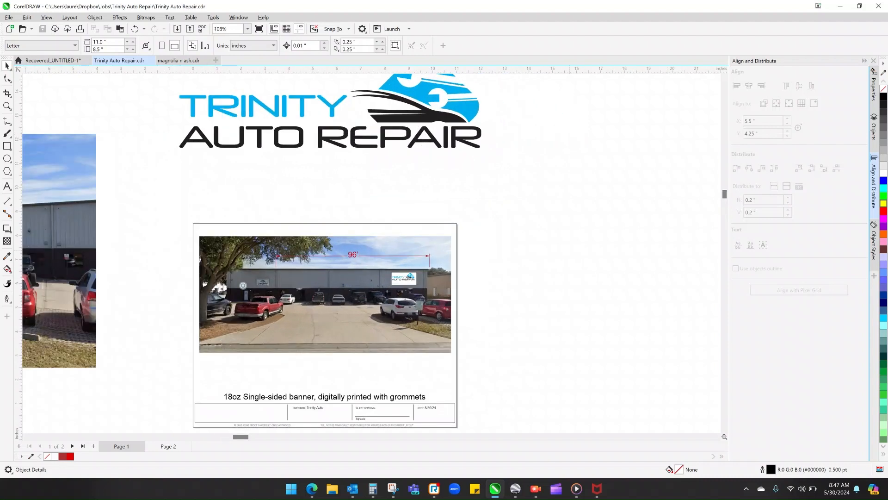
pyautogui.scroll(-8, 371, 253)
pyautogui.scroll(6, 372, 253)
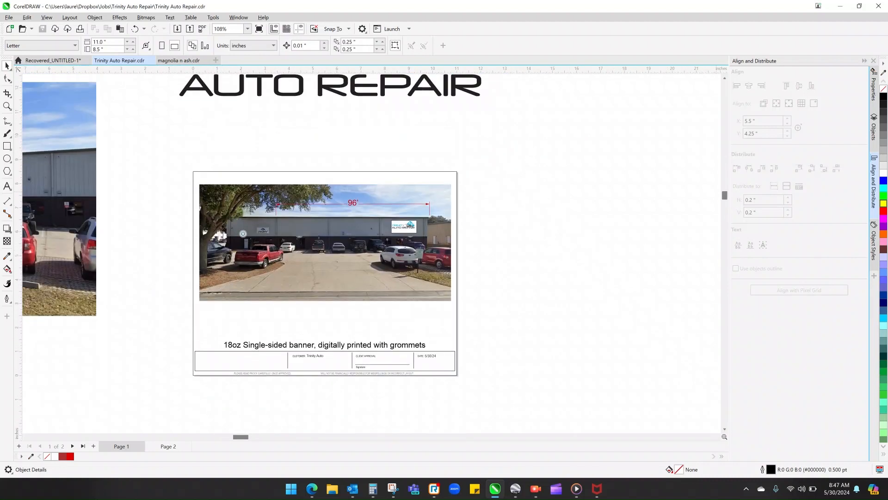